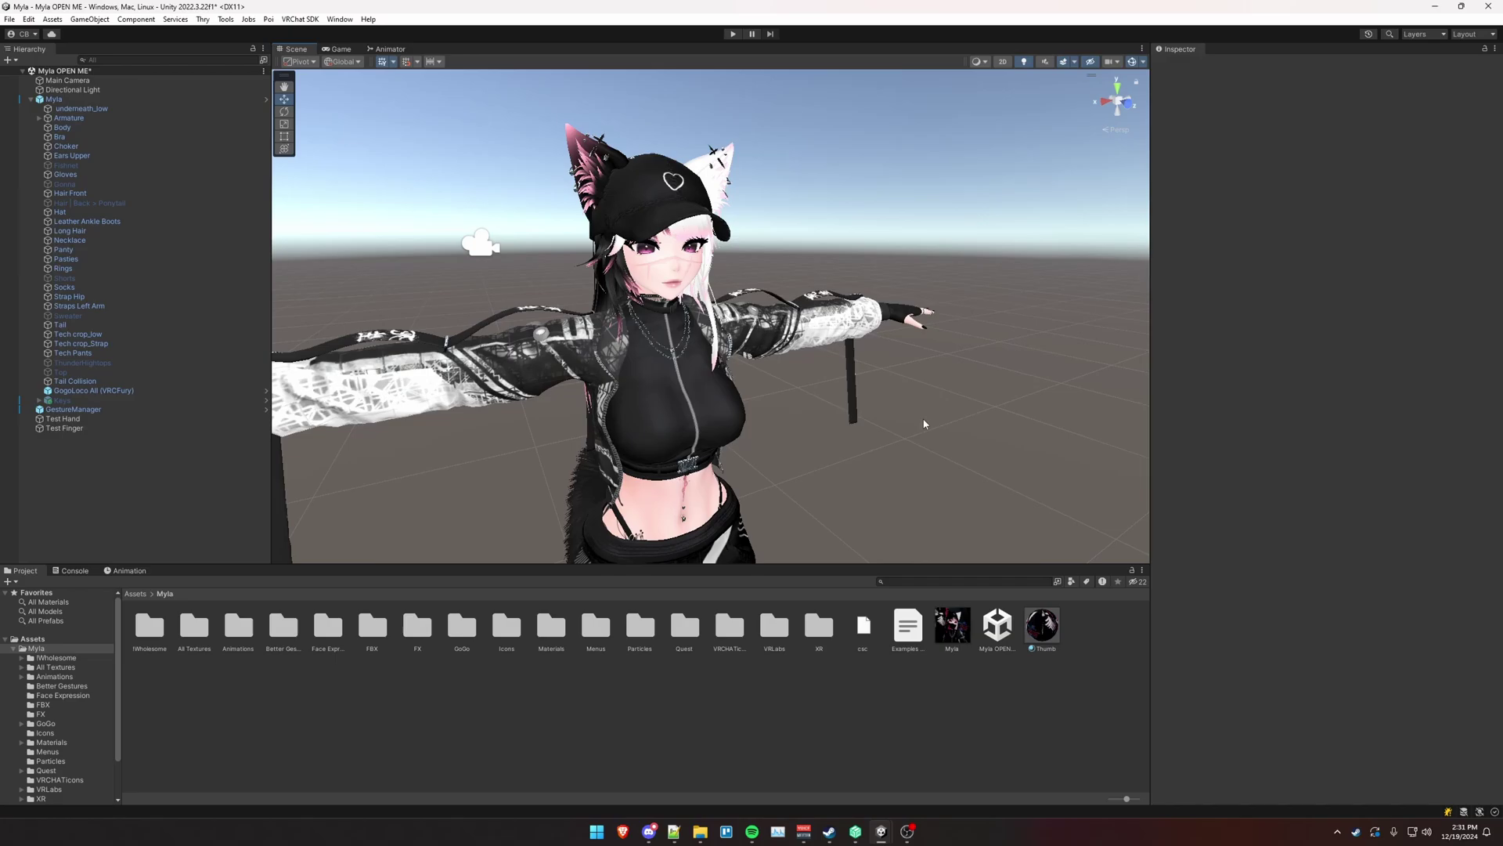
# Step: Create an empty child object named VRCFury under the Myla avatar
pyautogui.rightClick(55, 100)
pyautogui.click(98, 284)
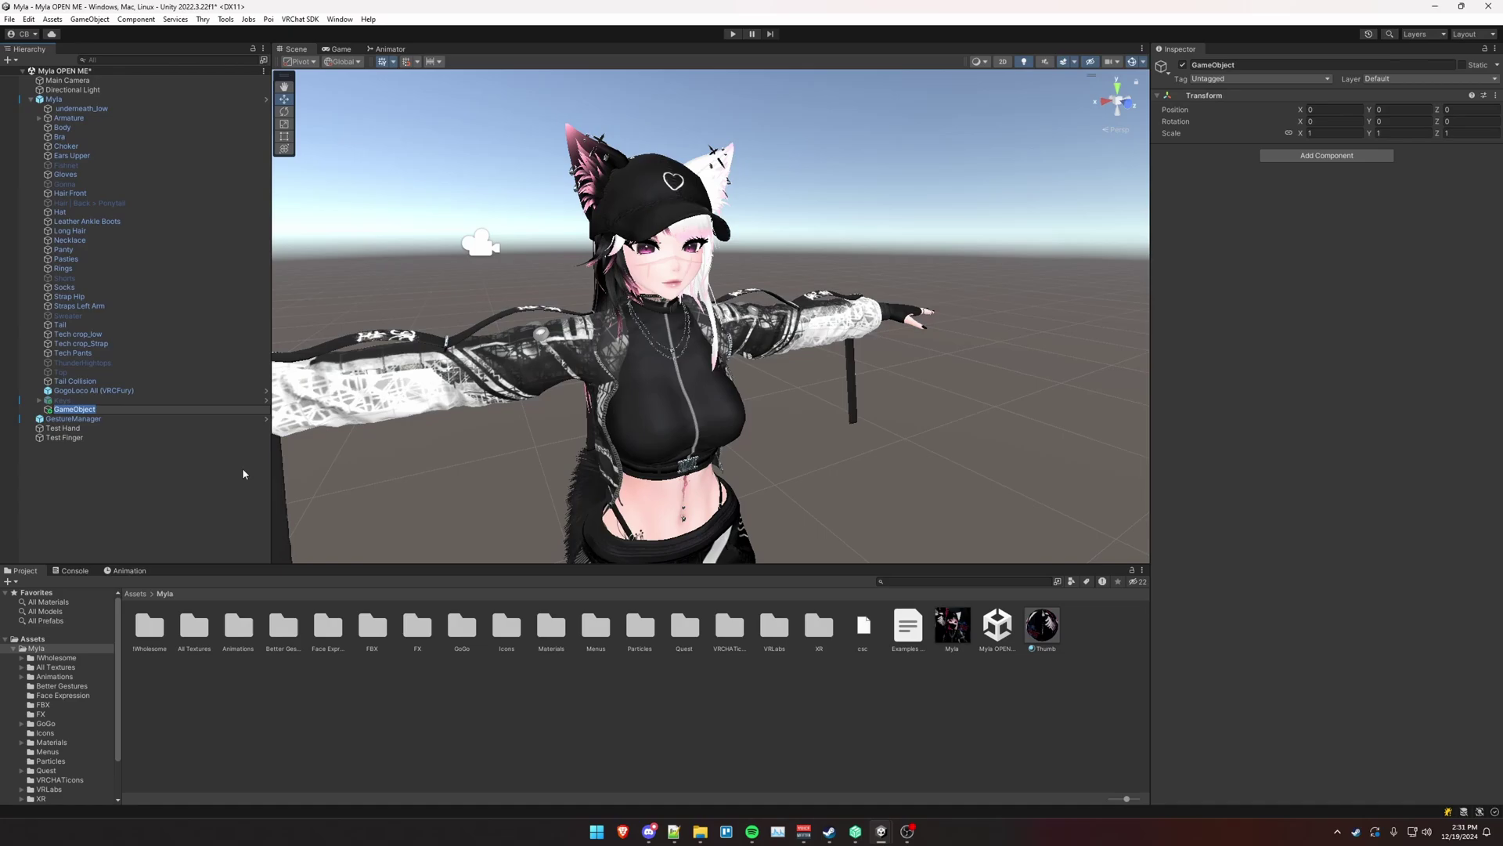
pyautogui.write('VRCFury')
pyautogui.press('Return')
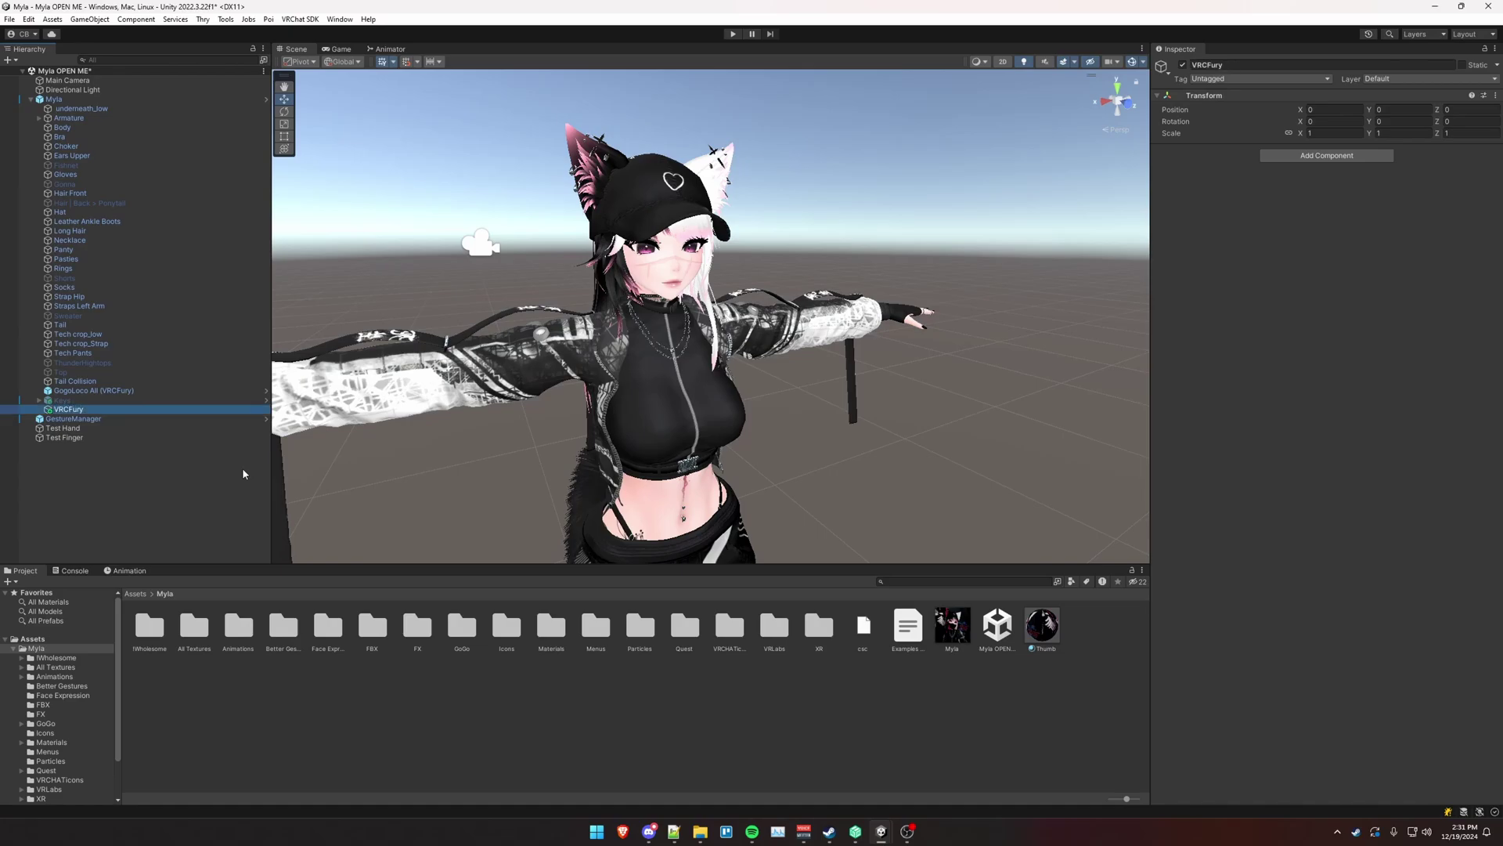
# Step: Nest an empty object named Dynamics under VRCFury, with an empty child named Headpat inside it
pyautogui.hotkey('alt', 'shift', 'n')
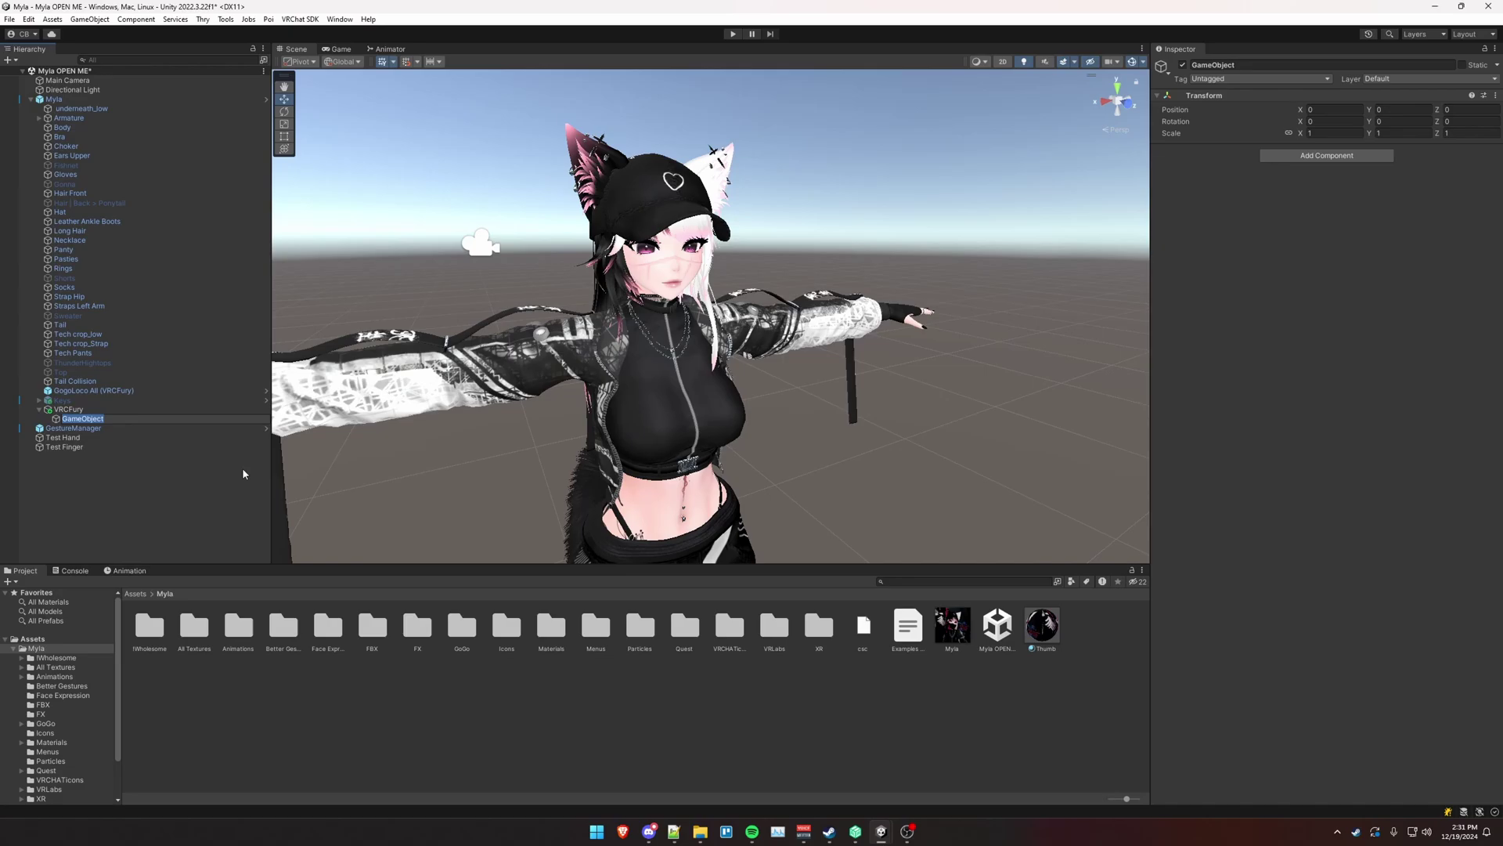
pyautogui.write('Dynamics')
pyautogui.press('Return')
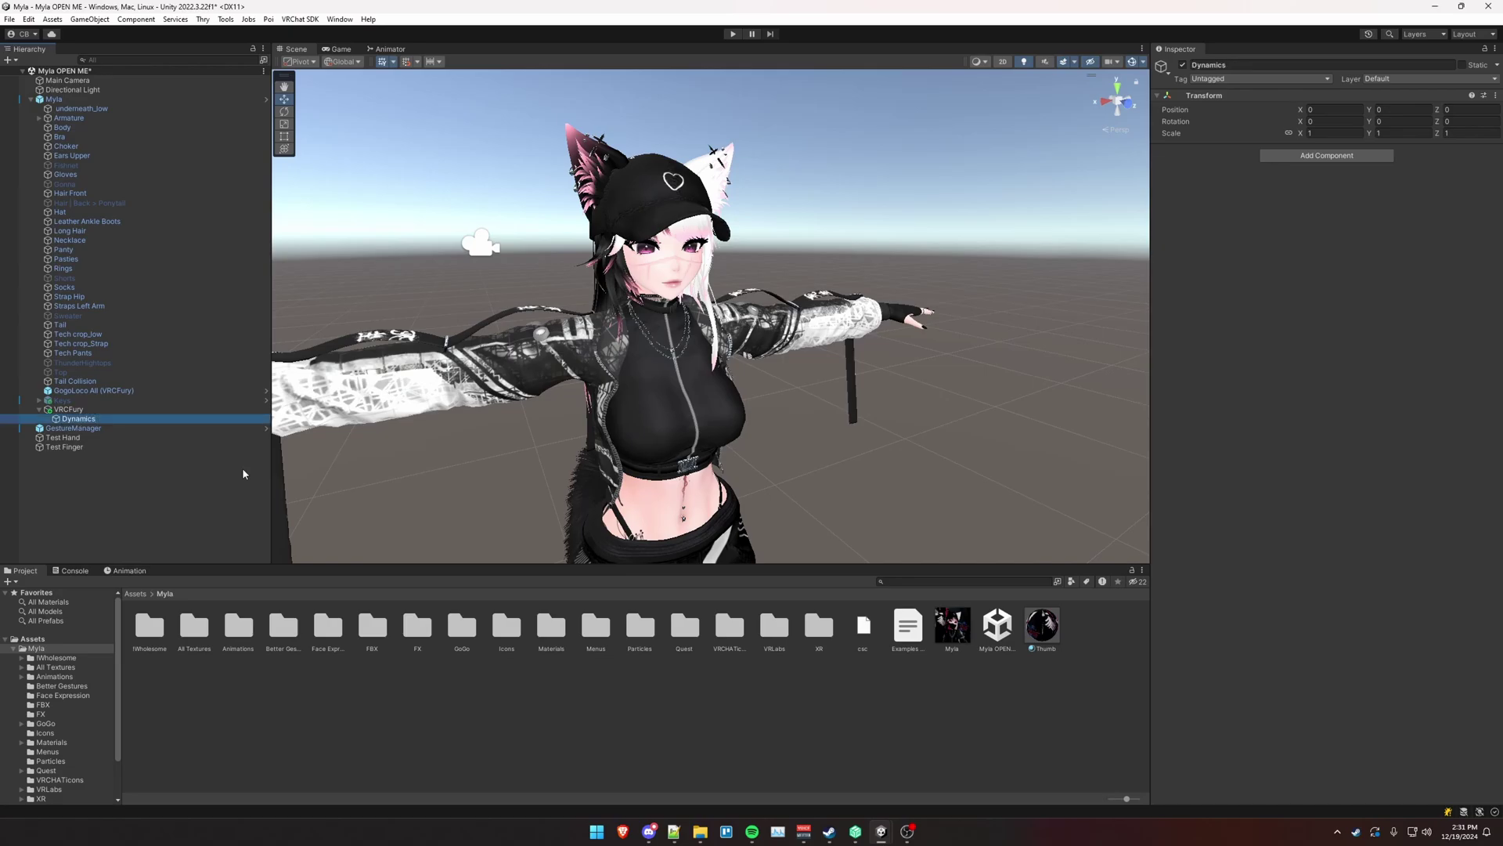
pyautogui.hotkey('alt', 'shift', 'n')
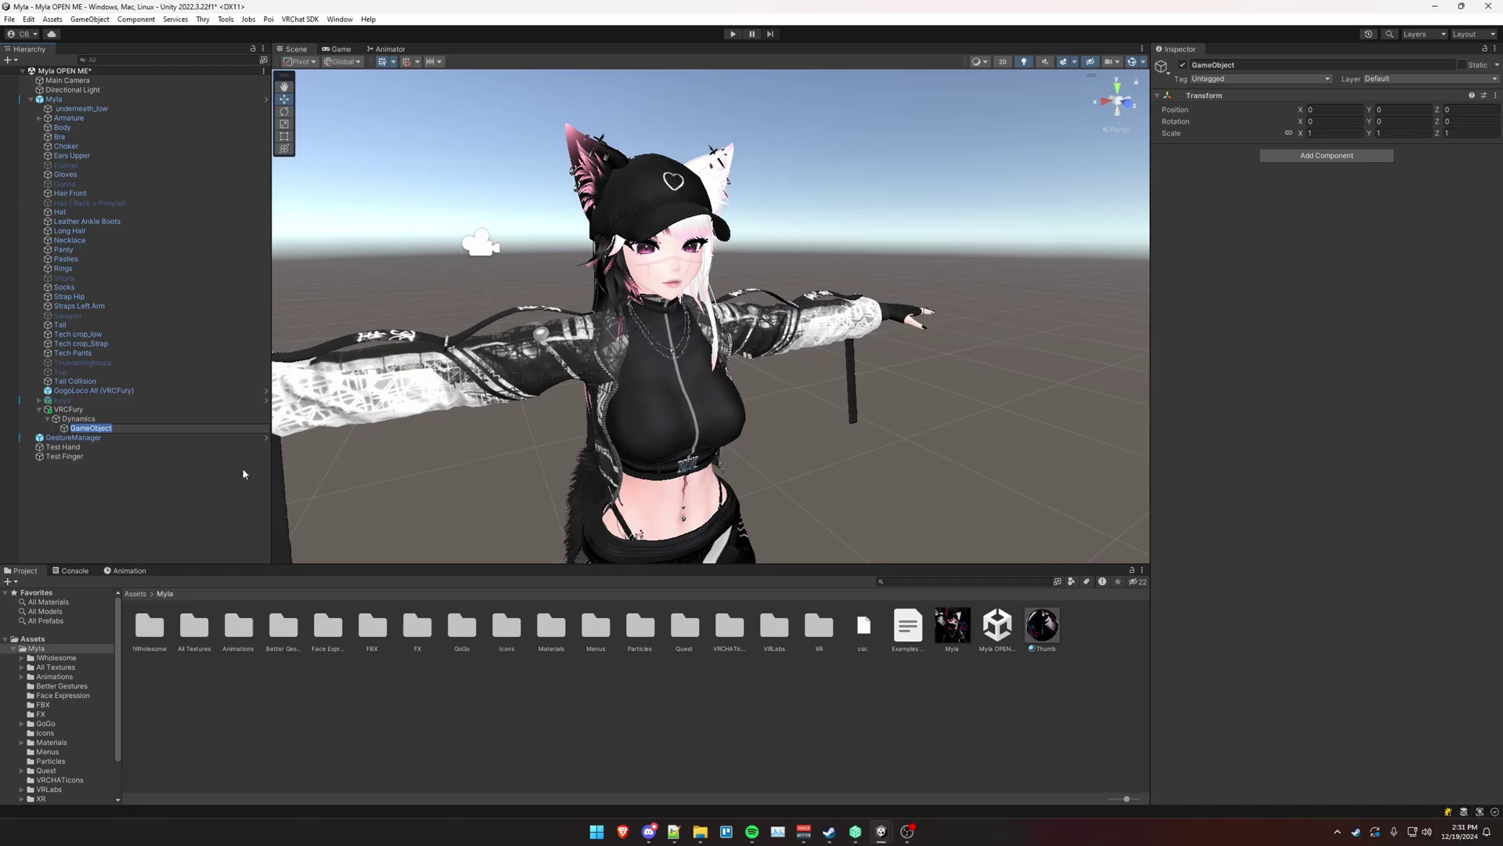
pyautogui.write('Headpat')
pyautogui.press('Return')
# Step: Add a VRC Contact Receiver component to the Headpat object
pyautogui.click(1316, 155)
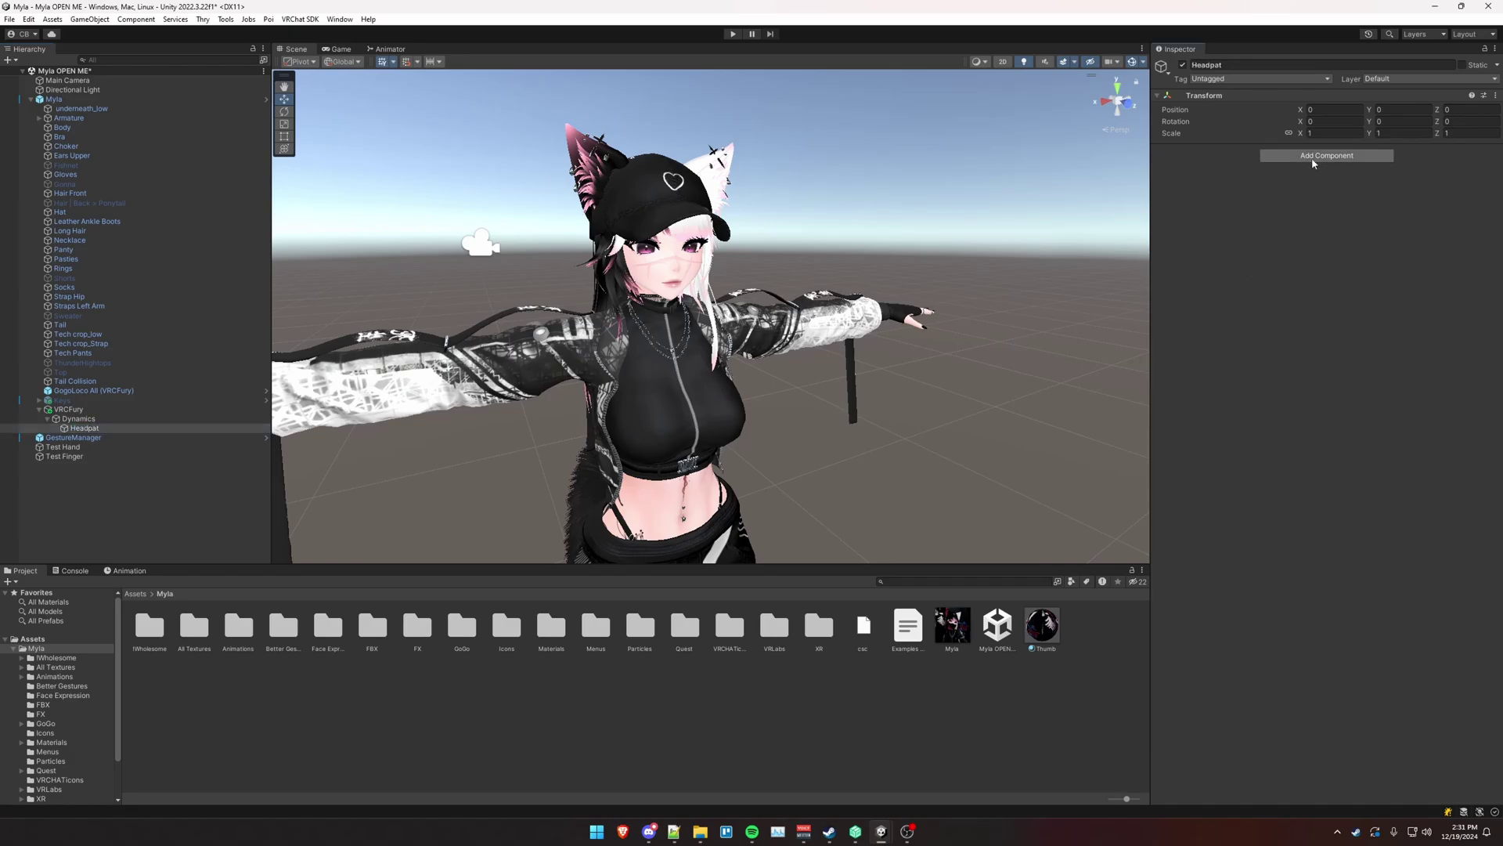
pyautogui.write('rece')
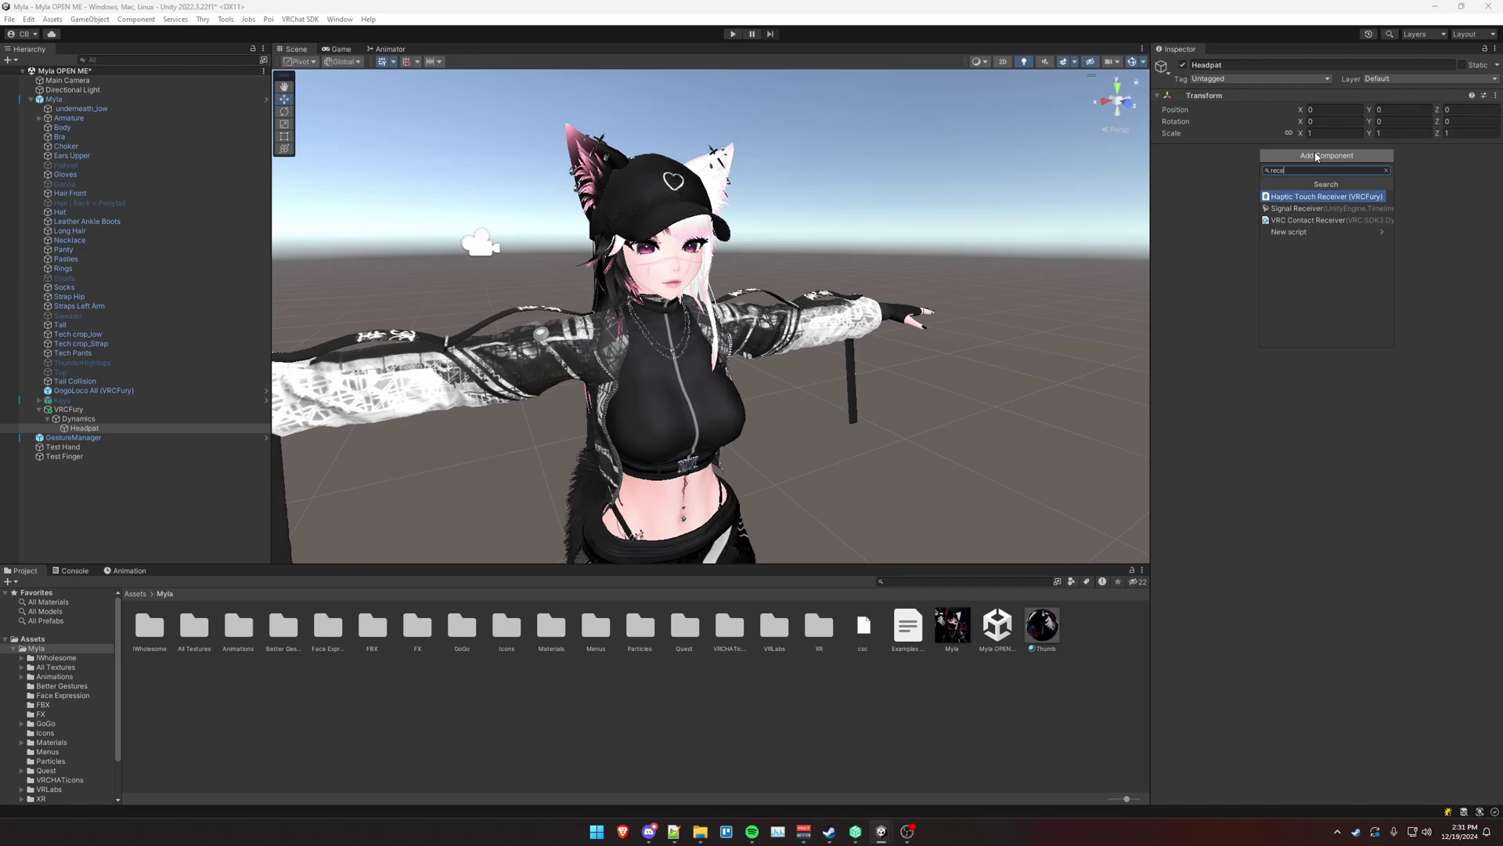
pyautogui.press('Down')
pyautogui.press('Down')
pyautogui.press('Return')
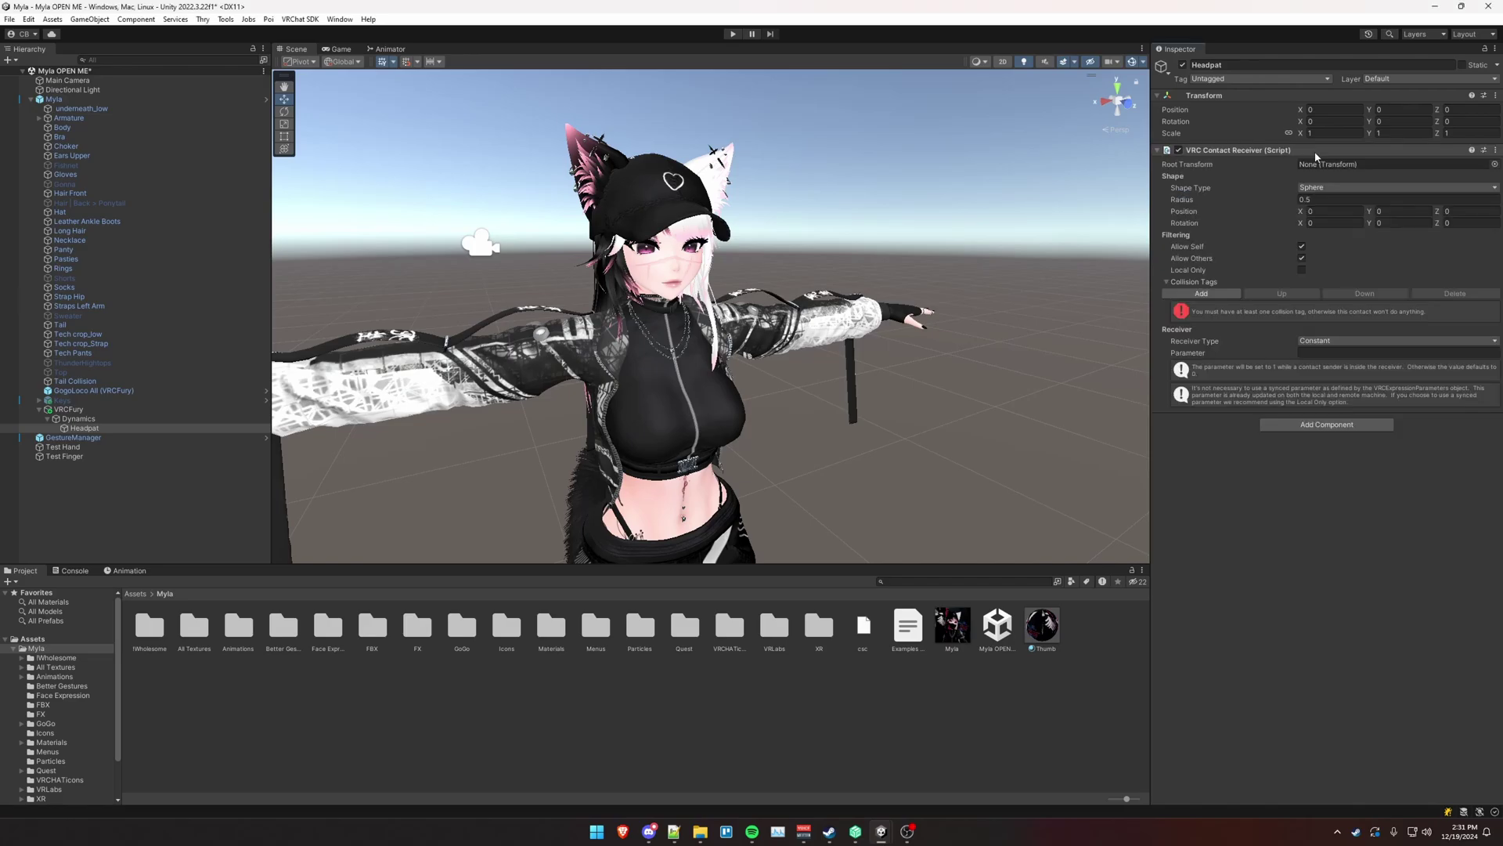
# Step: Raise the Headpat object to the top of the avatar's head at Y about 1.35 and scale it uniformly to about 0.178
pyautogui.press('f')
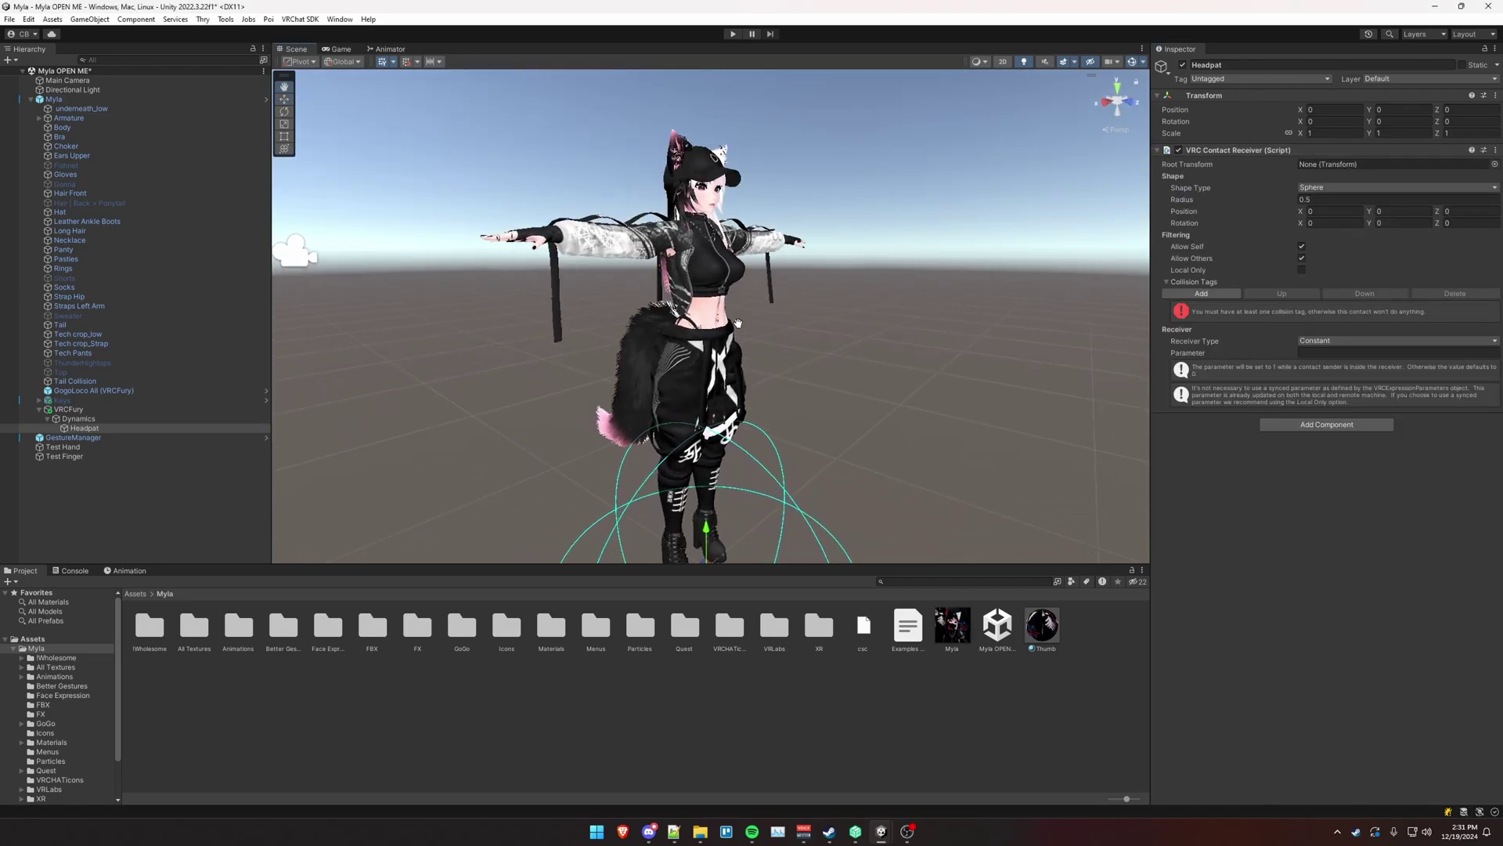
pyautogui.moveTo(704, 501); pyautogui.dragTo(705, 168)
pyautogui.press('f')
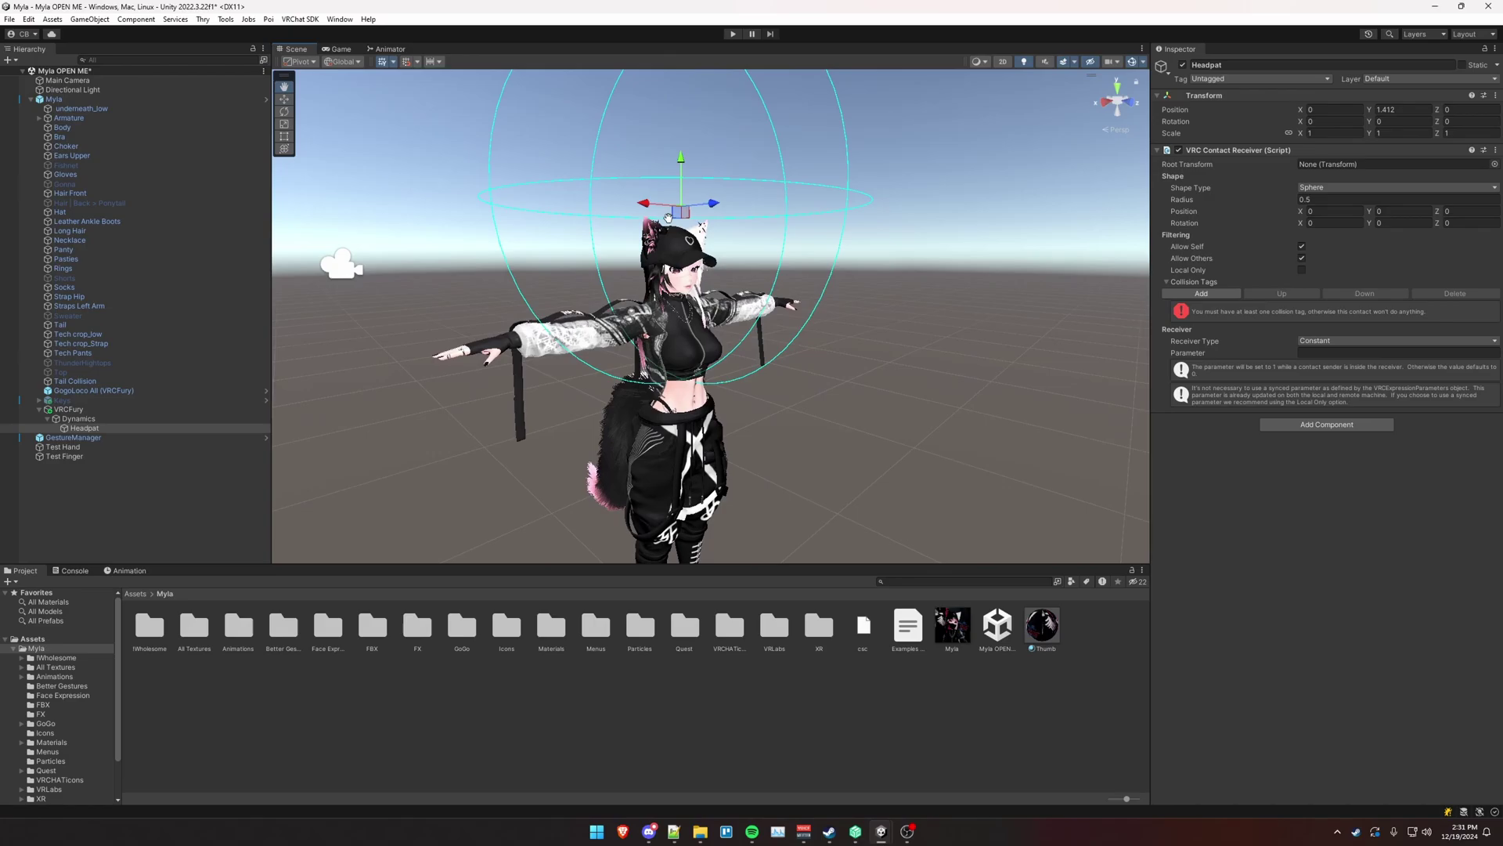
pyautogui.scroll(3, 948, 307)
pyautogui.moveTo(948, 307); pyautogui.dragTo(966, 423, button='middle')
pyautogui.moveTo(697, 197); pyautogui.dragTo(654, 295)
pyautogui.press('r')
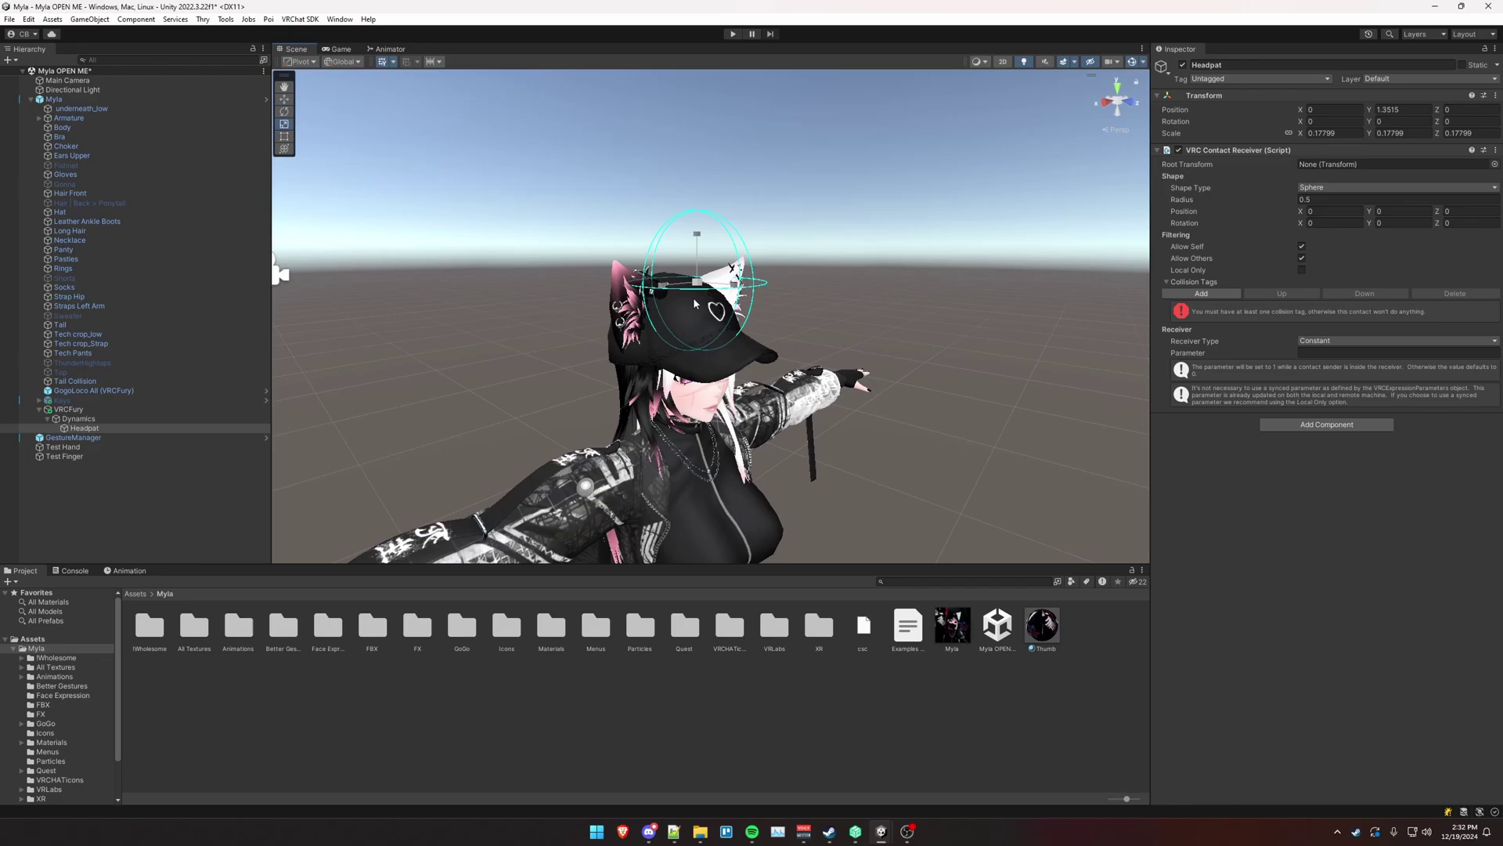
# Step: Move the Headpat contact sphere slightly backward over the head, to Z about -0.045
pyautogui.press('w')
pyautogui.moveTo(787, 313)
pyautogui.keyDown('alt'); pyautogui.mouseDown()
pyautogui.moveTo(718, 368)
pyautogui.moveTo(920, 369)
pyautogui.moveTo(776, 323)
pyautogui.mouseUp(); pyautogui.keyUp('alt')
pyautogui.keyDown('alt'); pyautogui.moveTo(776, 323); pyautogui.dragTo(516, 345); pyautogui.keyUp('alt')
pyautogui.scroll(3, 901, 431)
pyautogui.moveTo(912, 442); pyautogui.dragTo(778, 395, button='middle')
pyautogui.scroll(-3, 778, 395)
pyautogui.keyDown('alt'); pyautogui.moveTo(778, 395); pyautogui.dragTo(842, 415); pyautogui.keyUp('alt')
pyautogui.scroll(2, 841, 415)
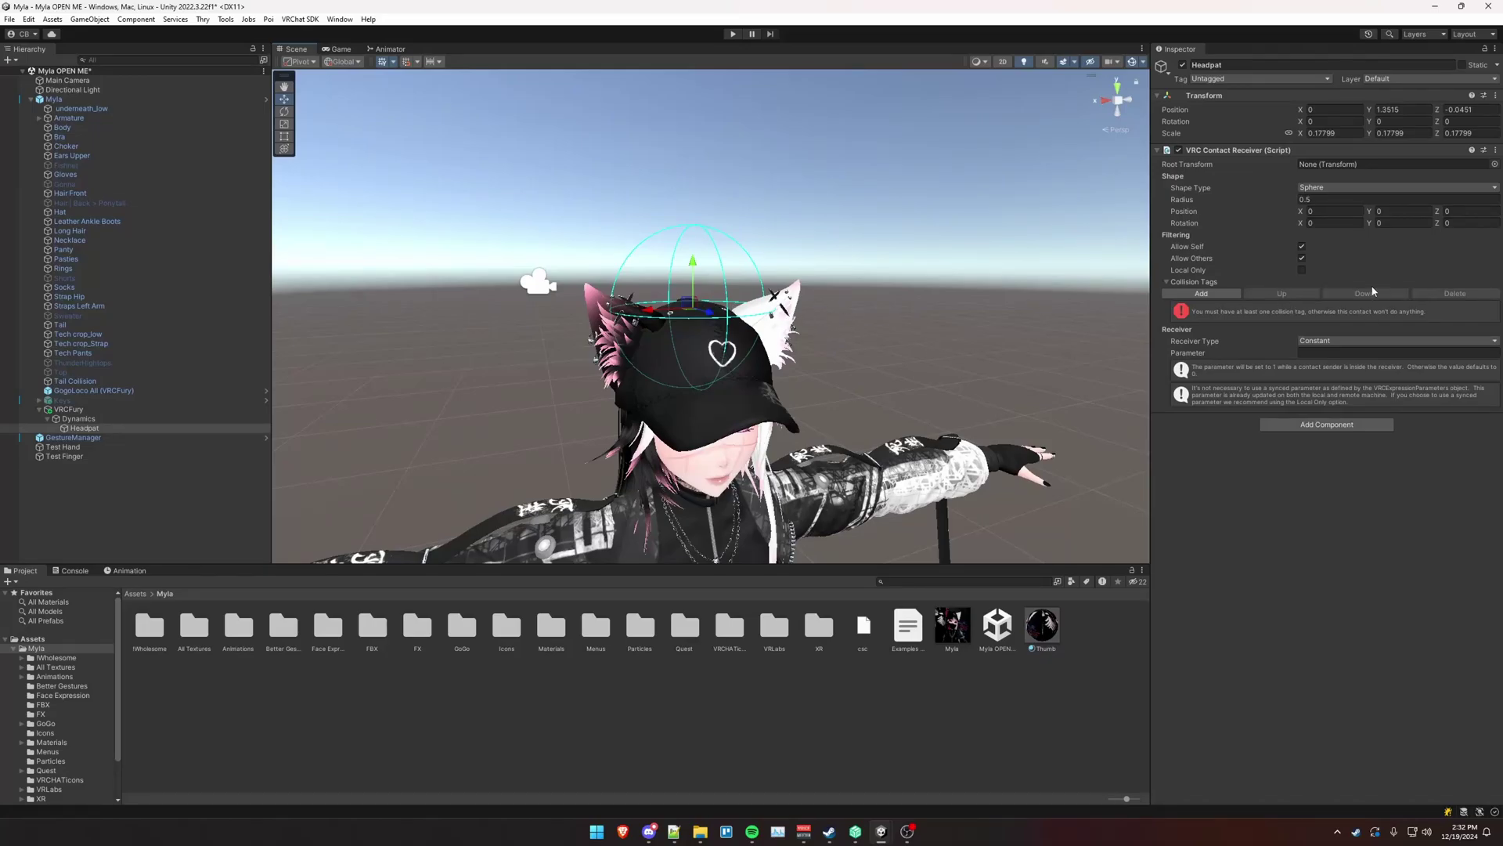
# Step: Disable Allow Self on the contact receiver and add the collision tags Hand and Finger
pyautogui.click(1302, 248)
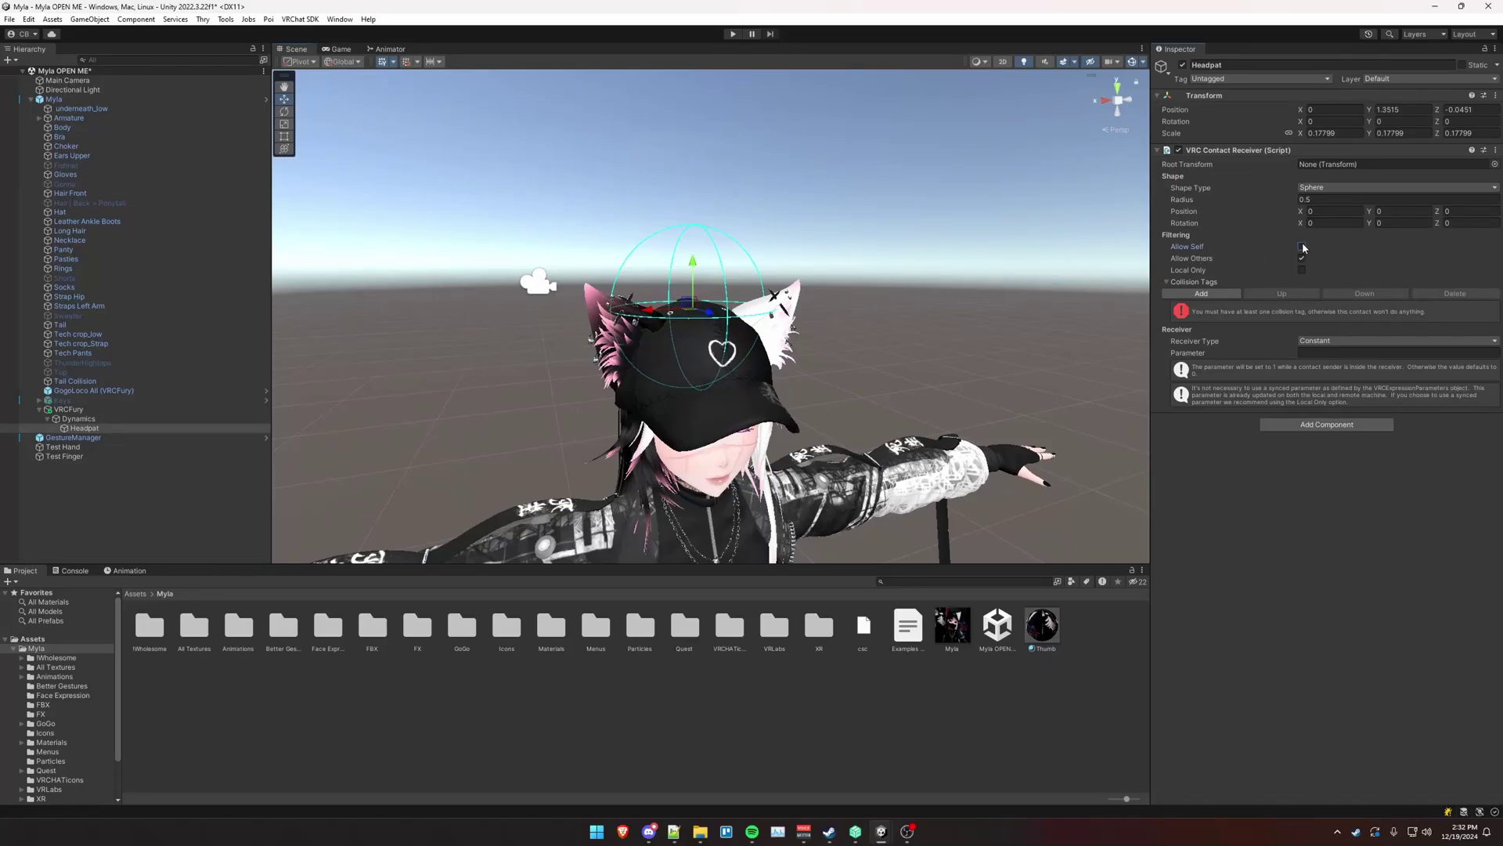
pyautogui.click(1200, 295)
pyautogui.click(1202, 308)
pyautogui.click(1205, 364)
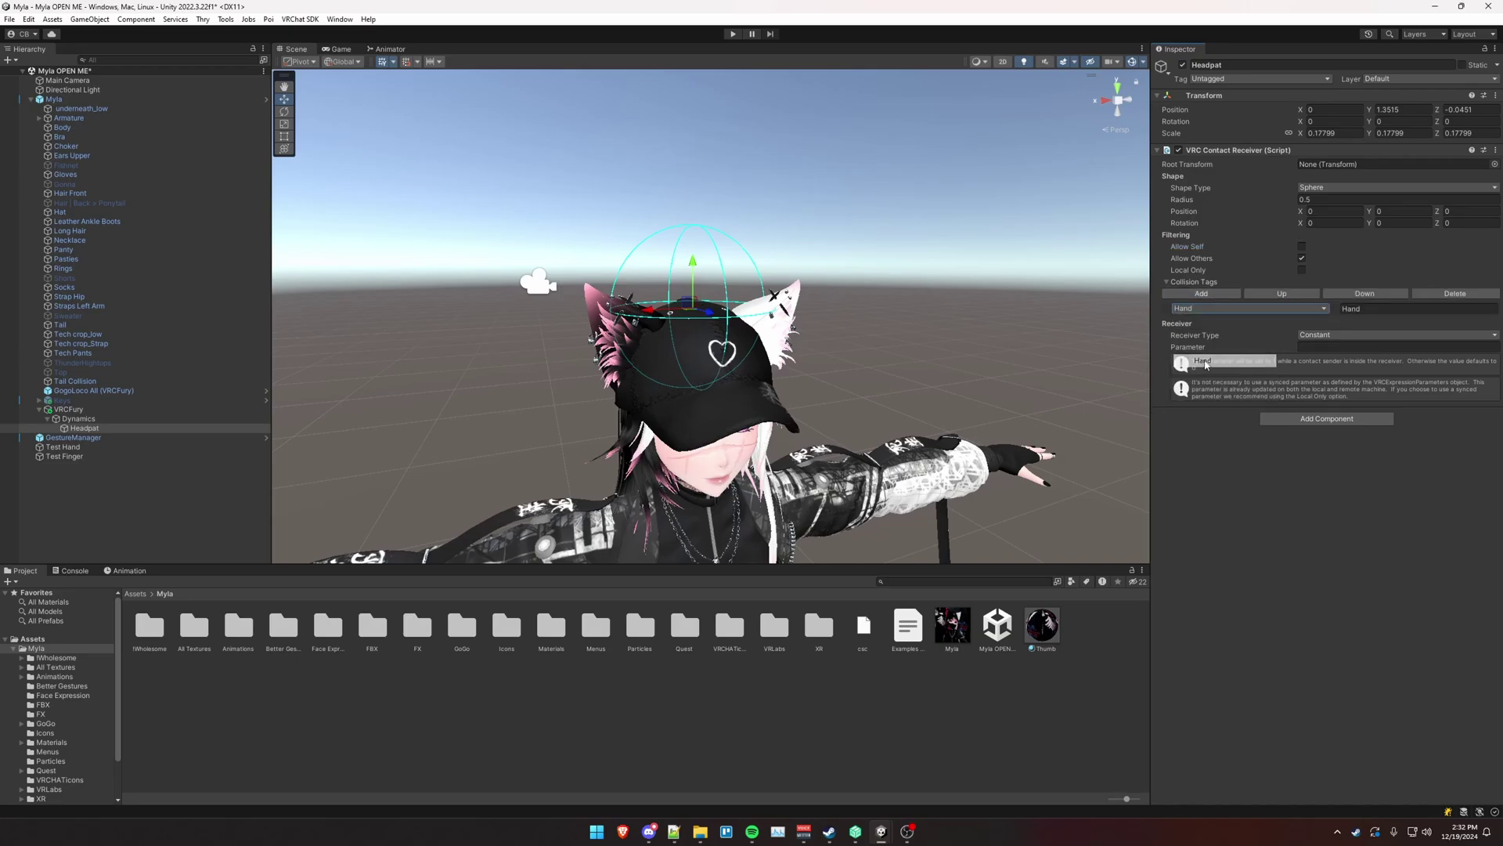
pyautogui.click(1198, 295)
pyautogui.click(1221, 324)
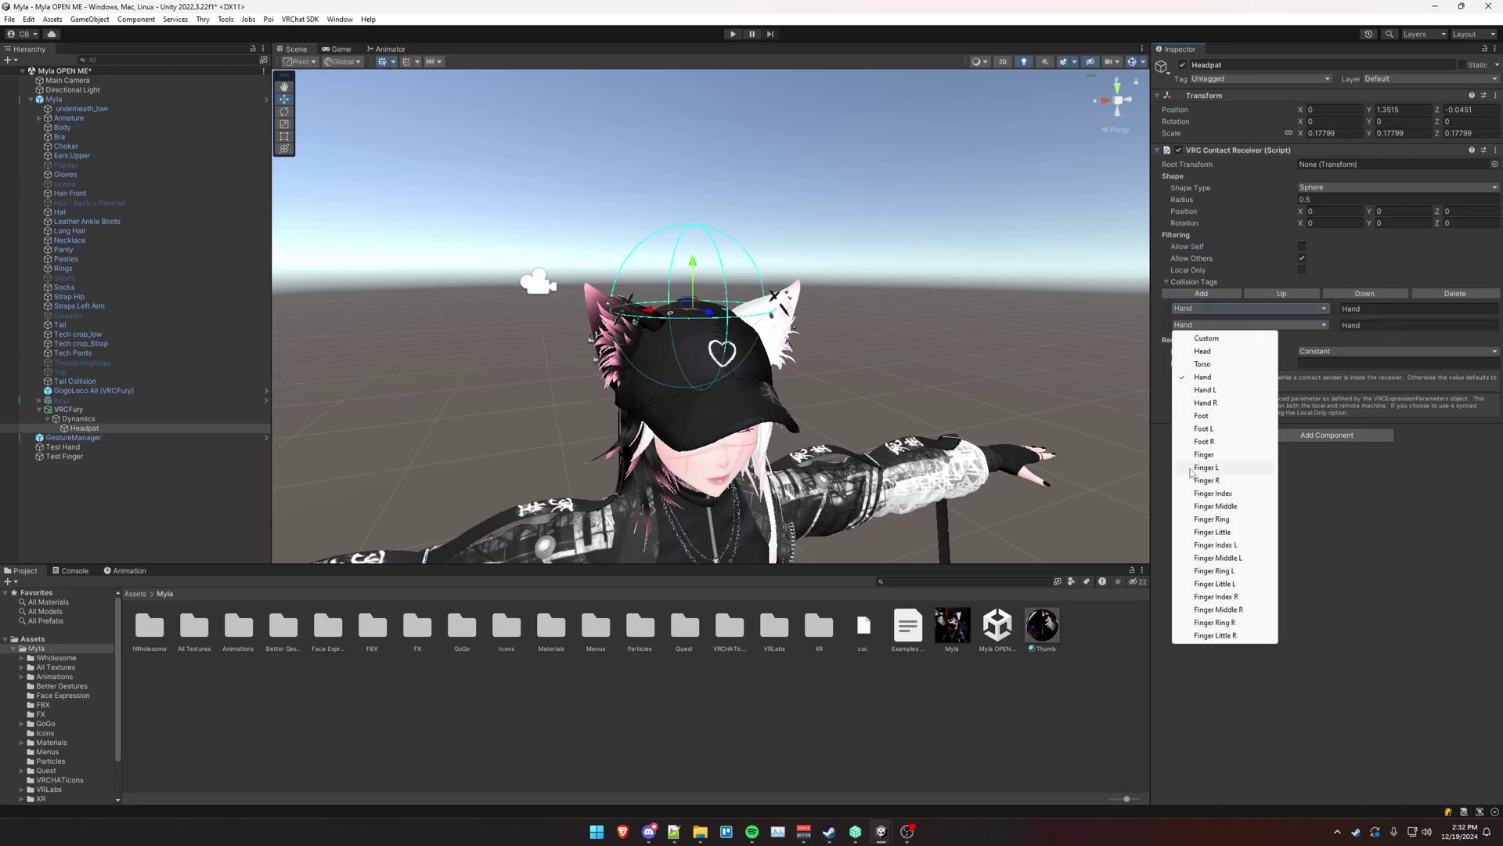
pyautogui.click(1221, 457)
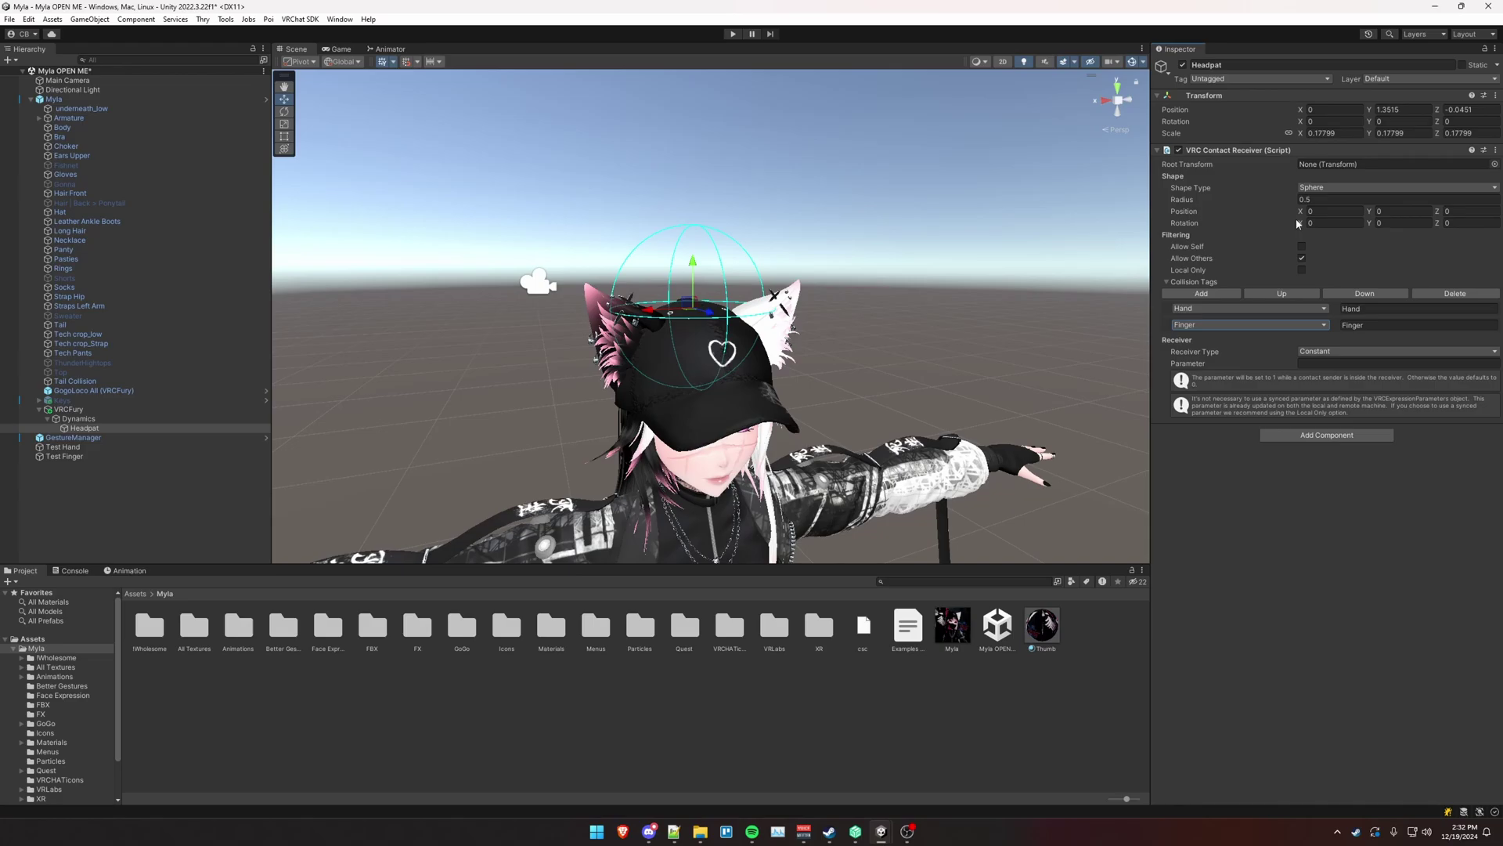
# Step: Set the contact receiver's parameter to Headpat
pyautogui.keyDown('alt'); pyautogui.moveTo(736, 342); pyautogui.dragTo(830, 355); pyautogui.keyUp('alt')
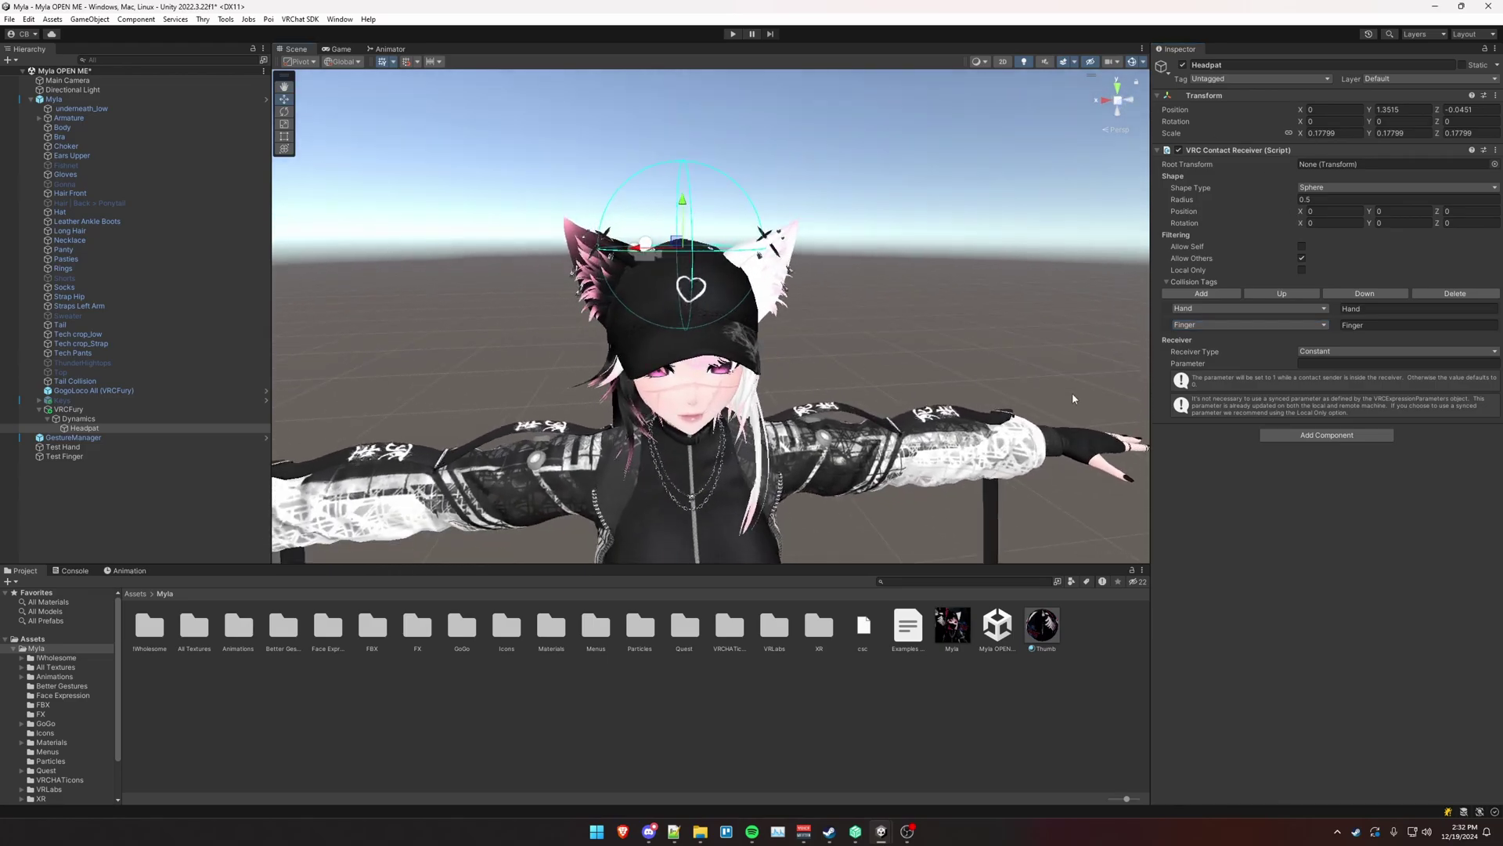
pyautogui.click(1330, 365)
pyautogui.write('Headpat')
# Step: Add a VRCFury Armature Link component to Headpat and link it to the avatar's Head bone
pyautogui.click(1328, 436)
pyautogui.write('ara')
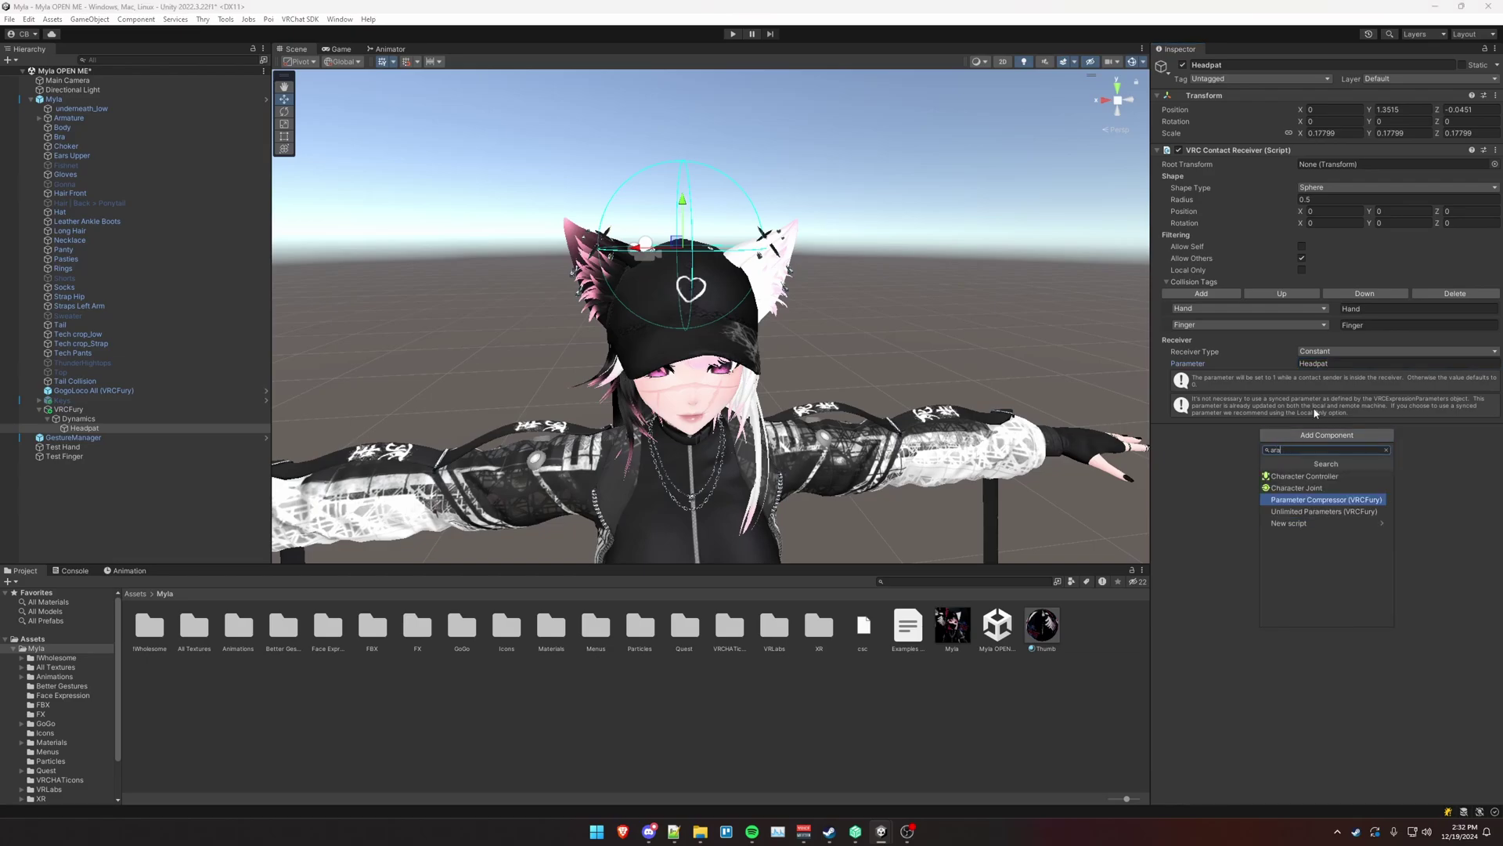
pyautogui.press('BackSpace')
pyautogui.write('ma')
pyautogui.click(1312, 476)
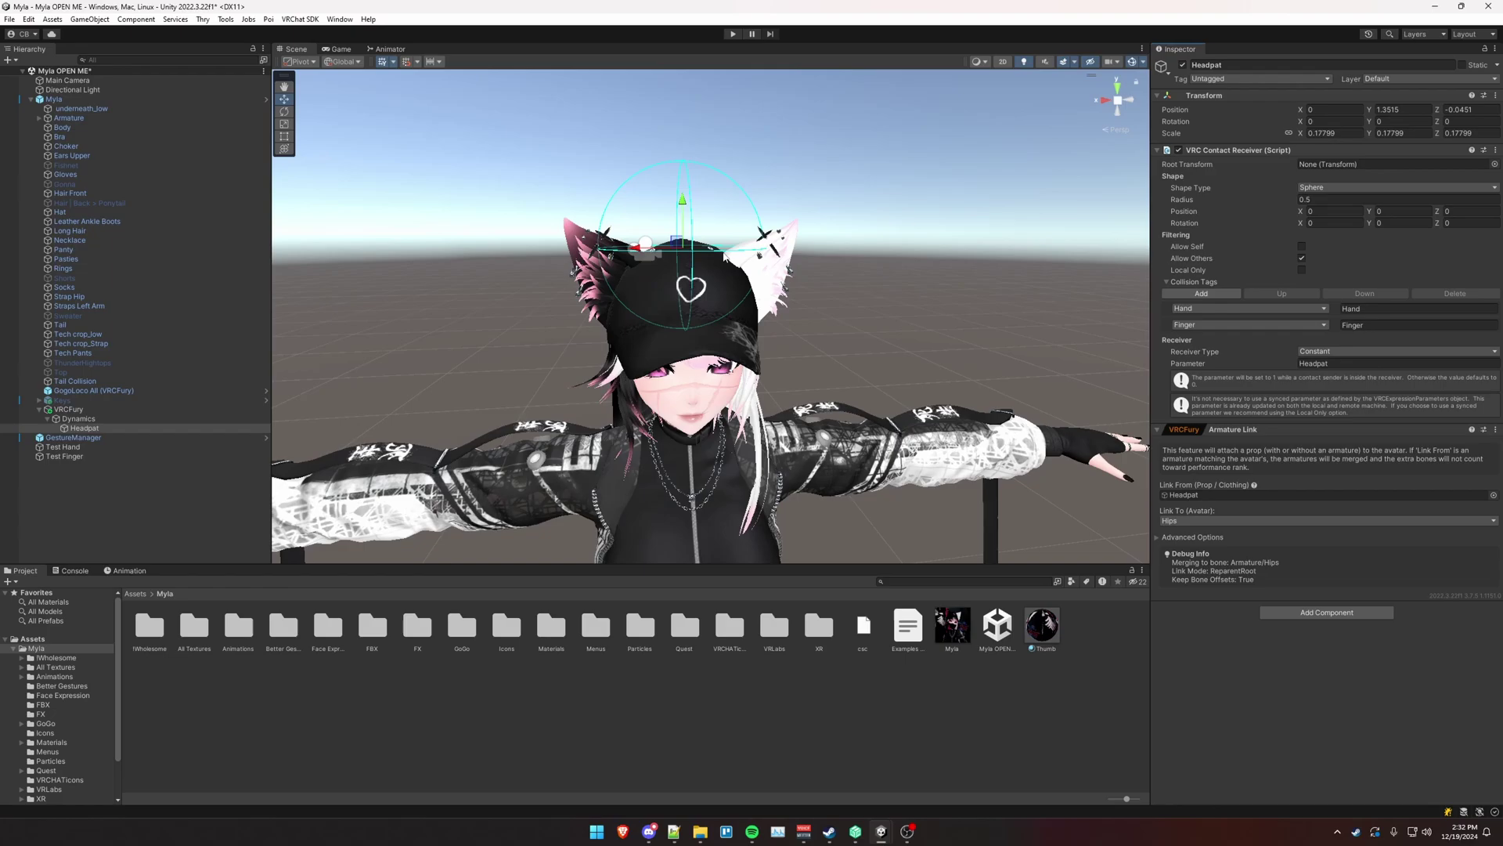
pyautogui.click(1186, 521)
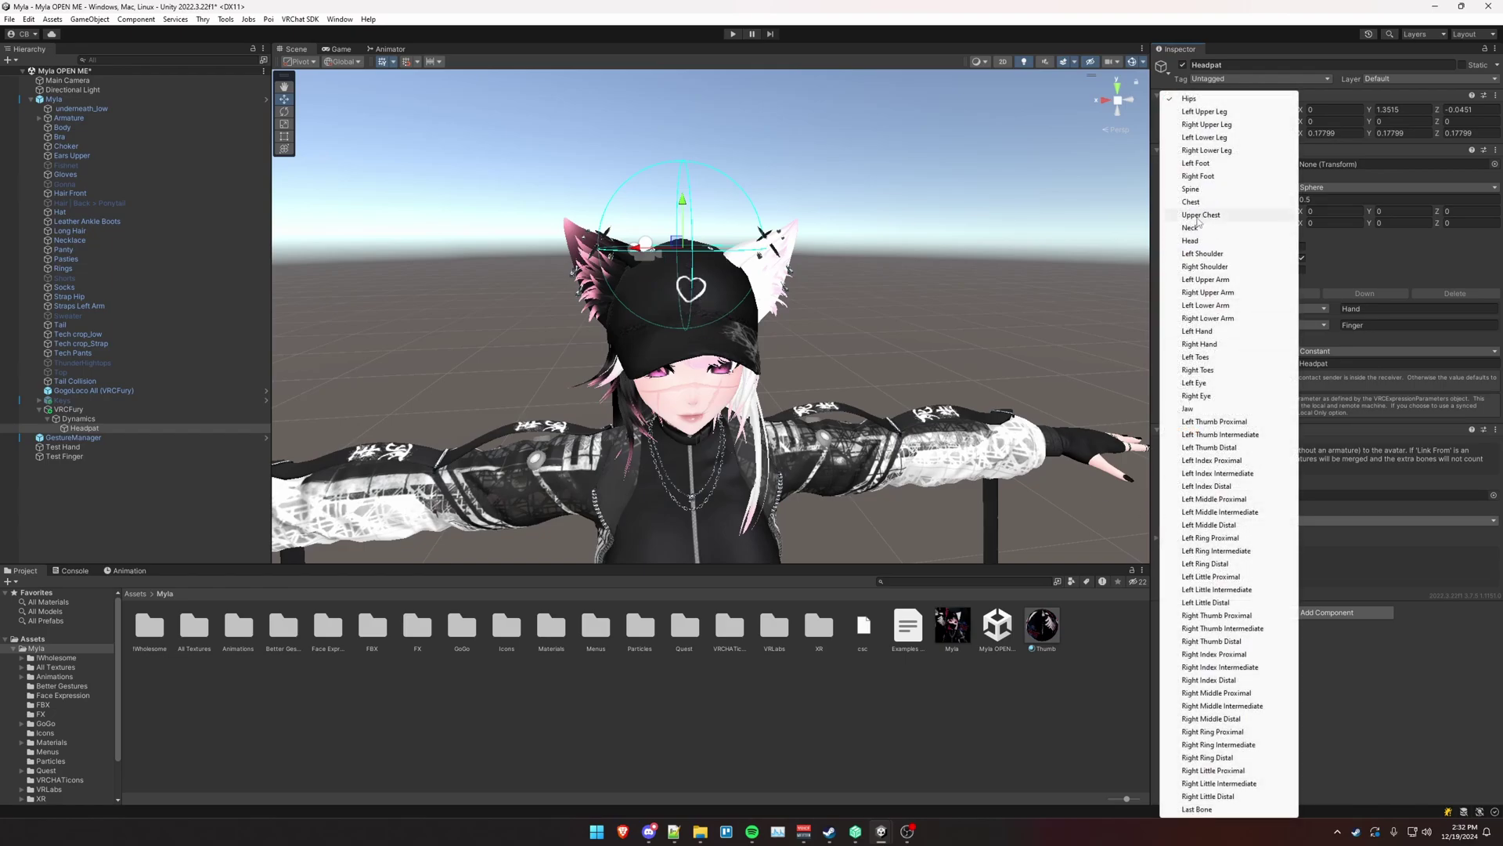
pyautogui.click(1206, 240)
# Step: Add a VRCFury Toggle component to the Headpat object
pyautogui.click(1320, 613)
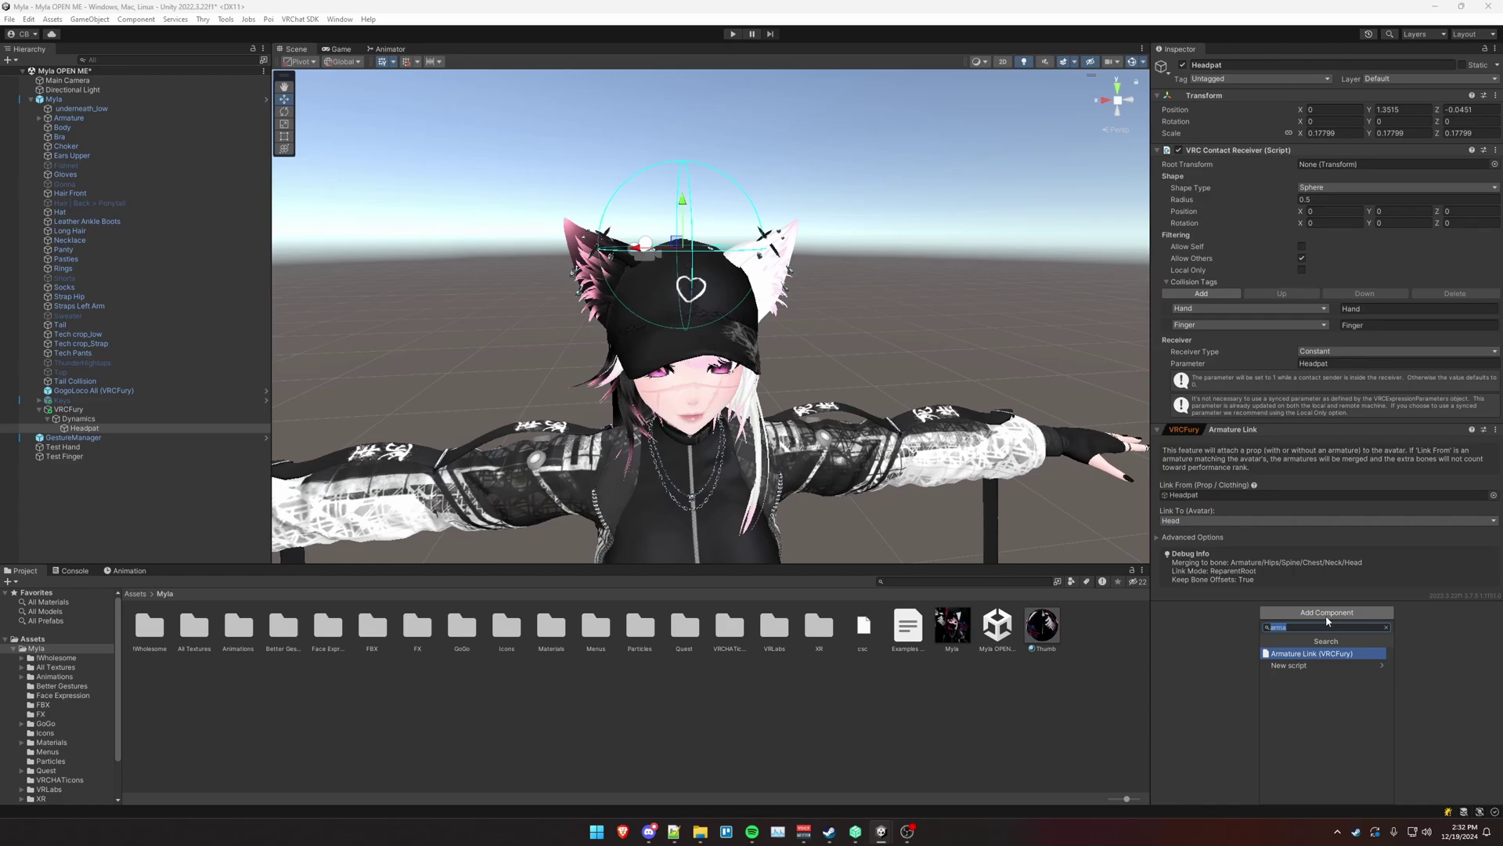
pyautogui.write('v')
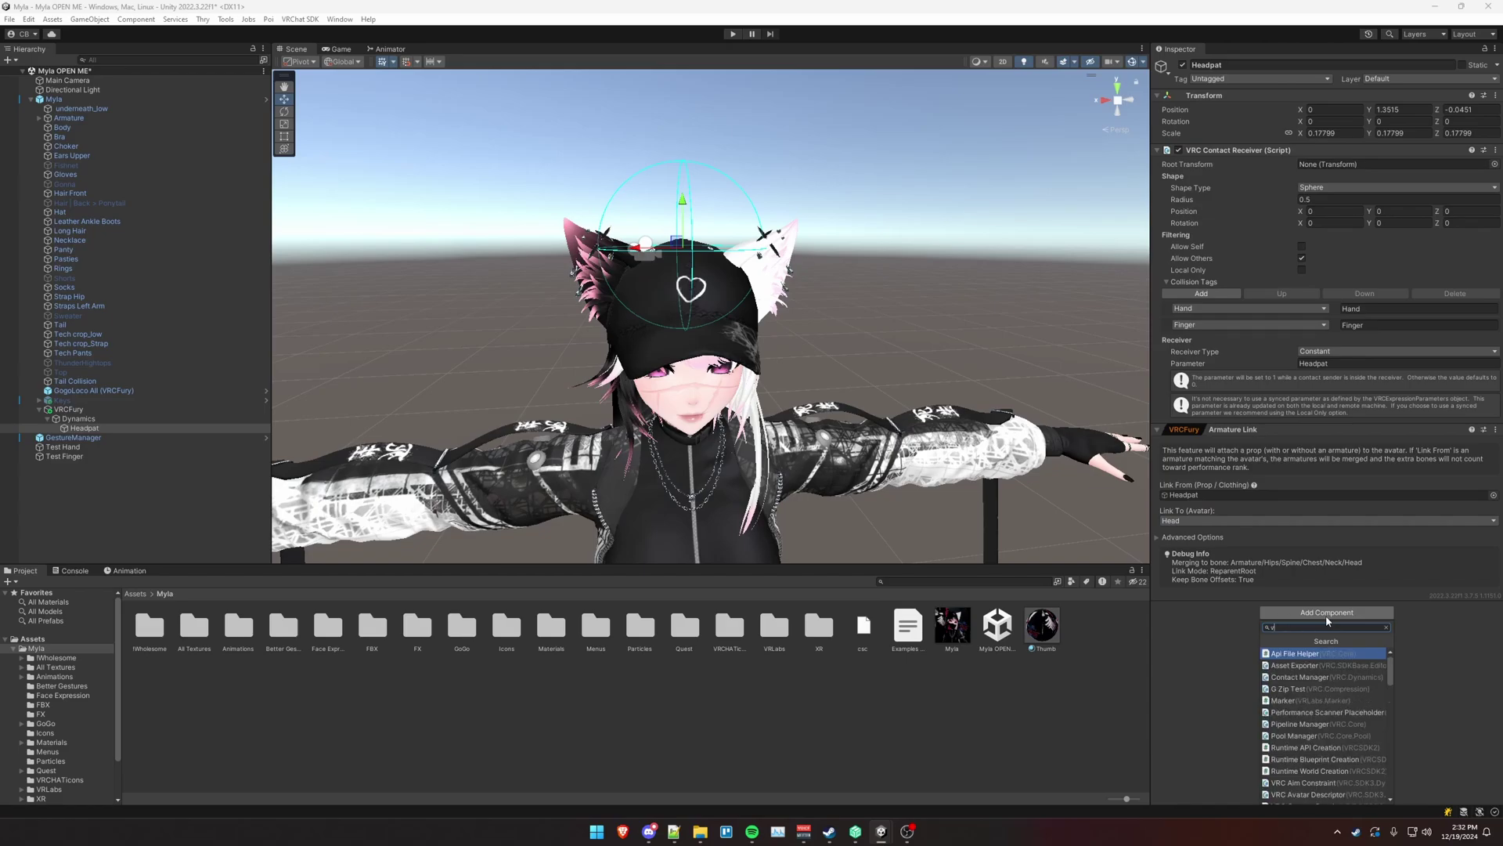
pyautogui.press('BackSpace')
pyautogui.write('tog')
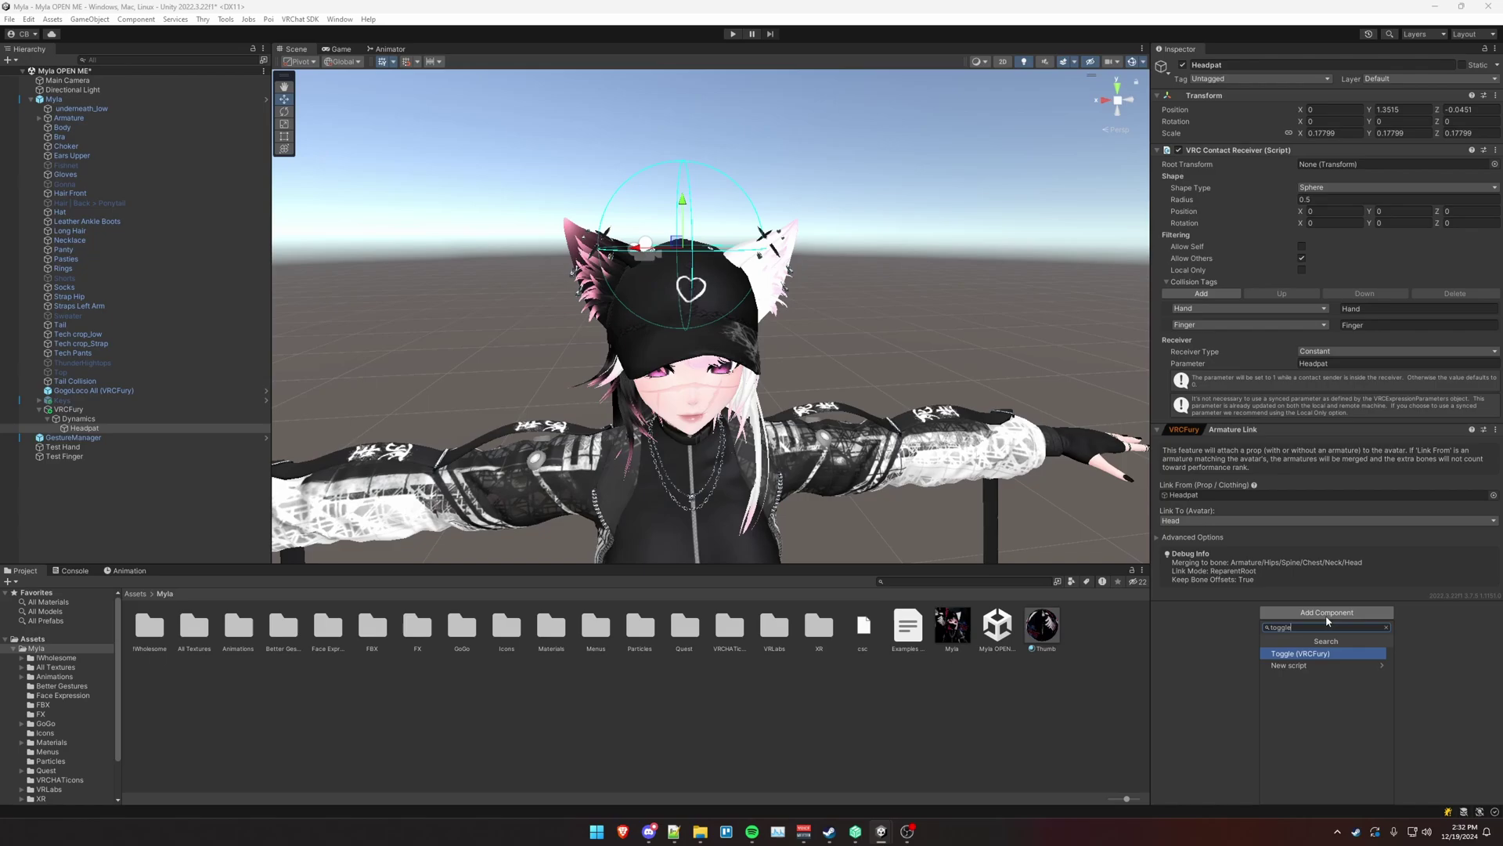
pyautogui.write('gle')
pyautogui.press('Return')
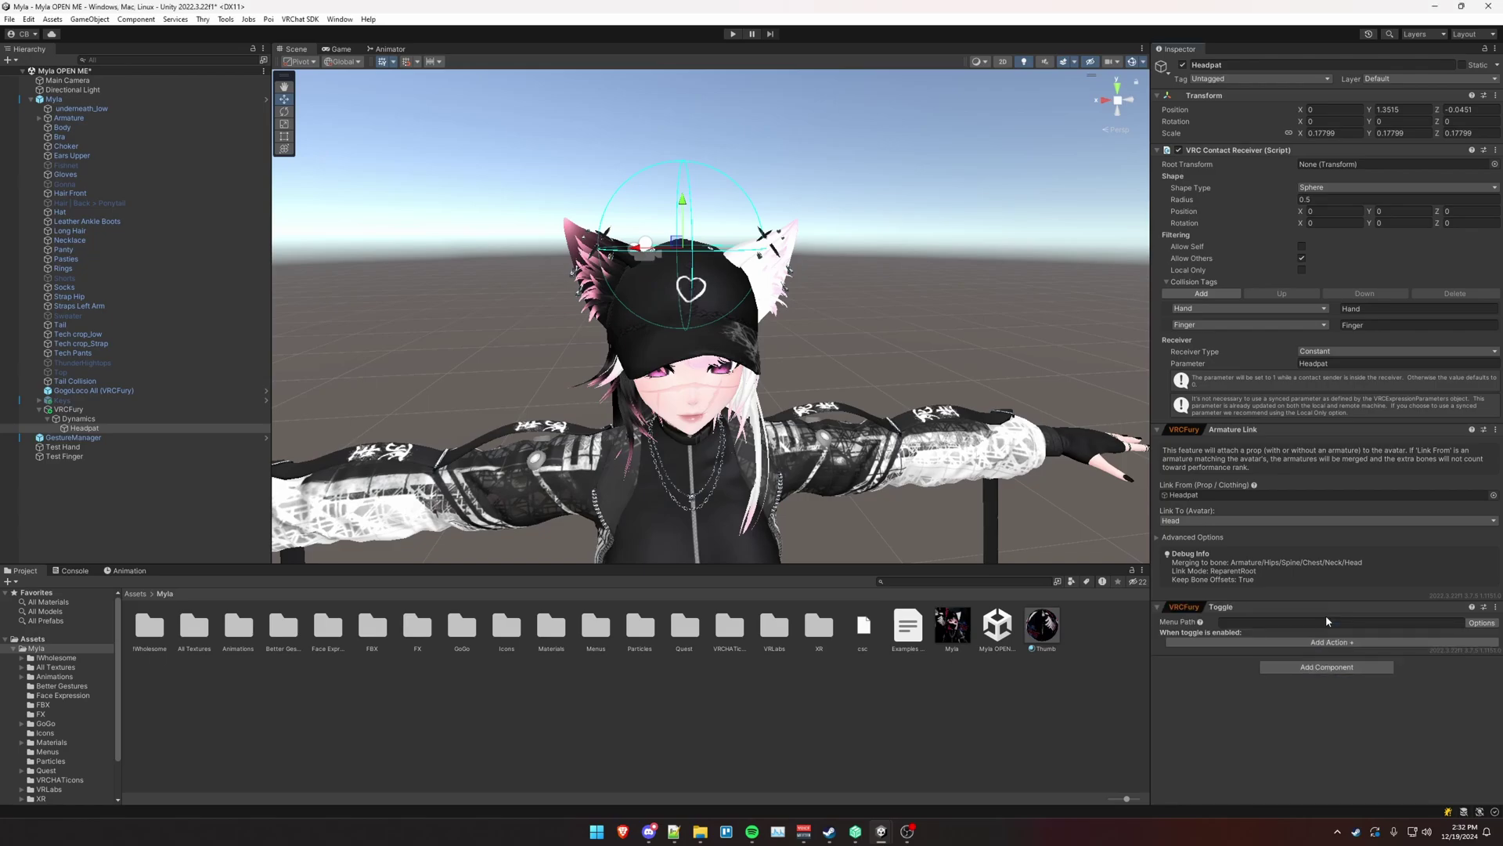
# Step: Make the toggle use a global parameter and fill it with Headpat, copied from the contact receiver's parameter
pyautogui.click(1474, 624)
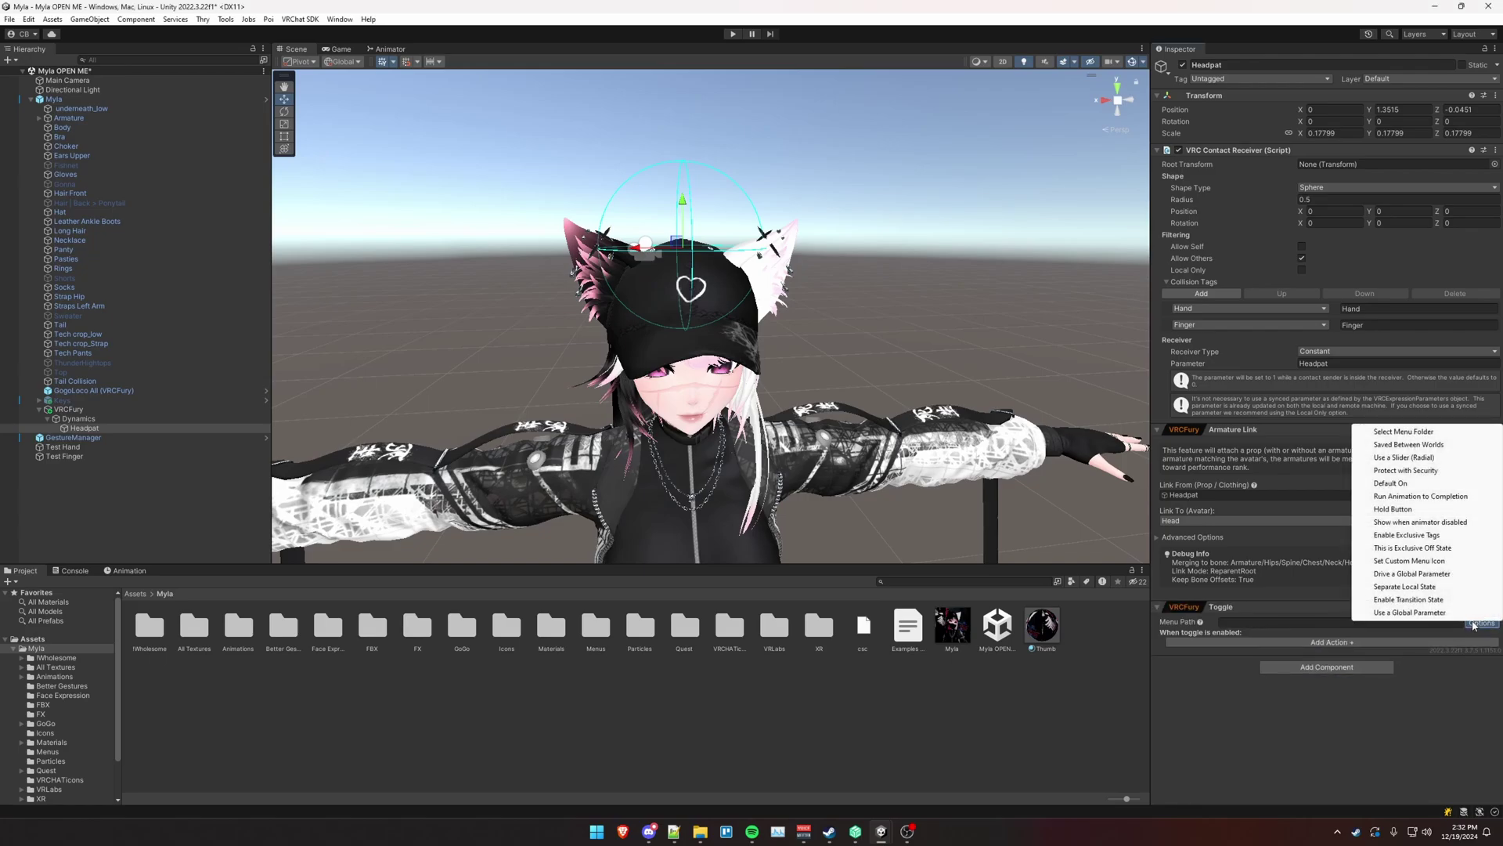
pyautogui.click(1398, 613)
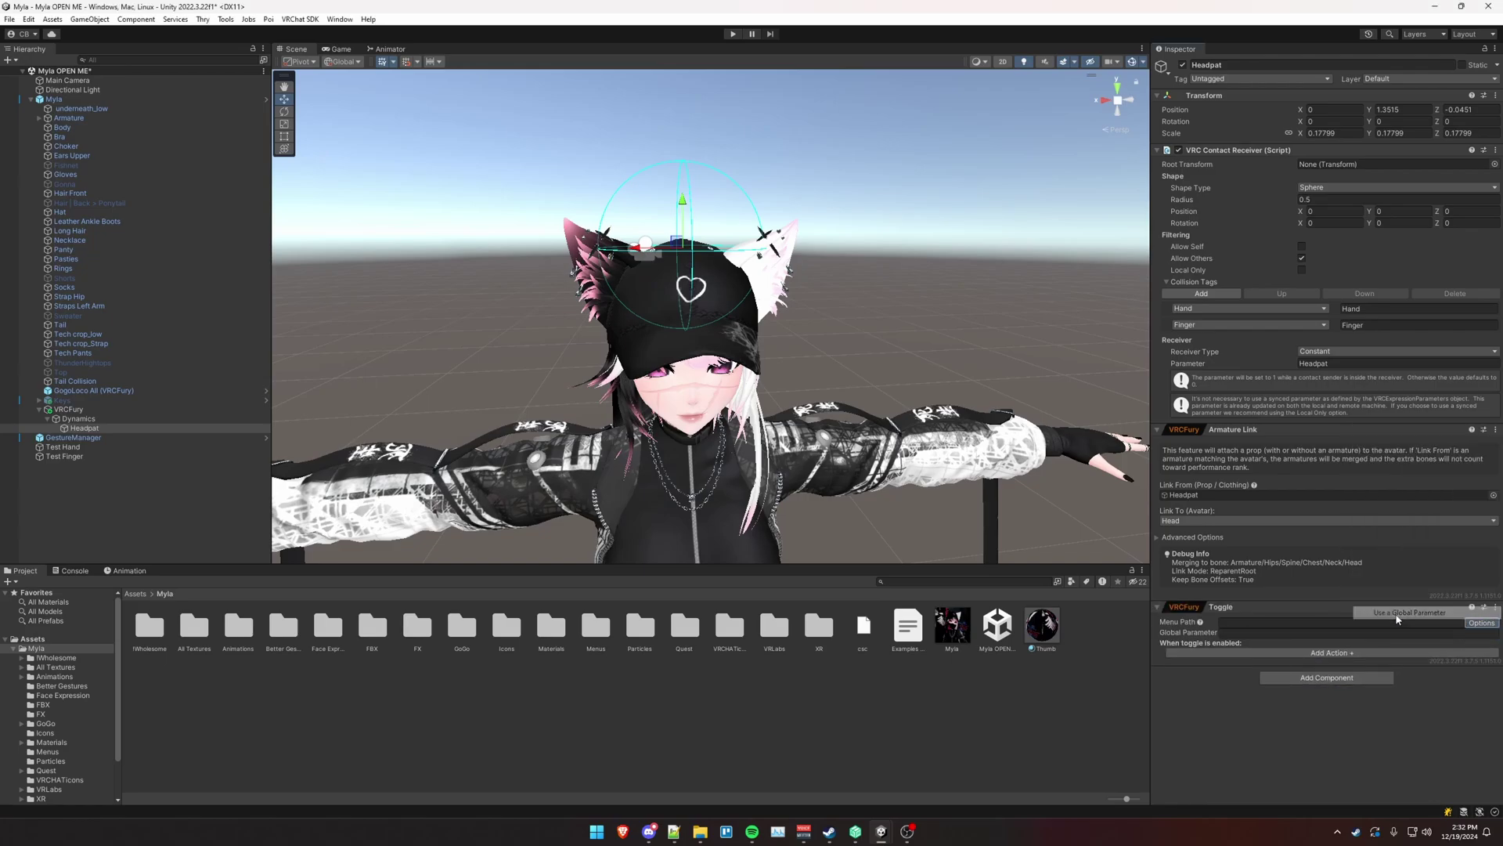
pyautogui.click(1323, 364)
pyautogui.hotkey('ctrl', 'c')
pyautogui.click(1260, 632)
pyautogui.hotkey('ctrl', 'v')
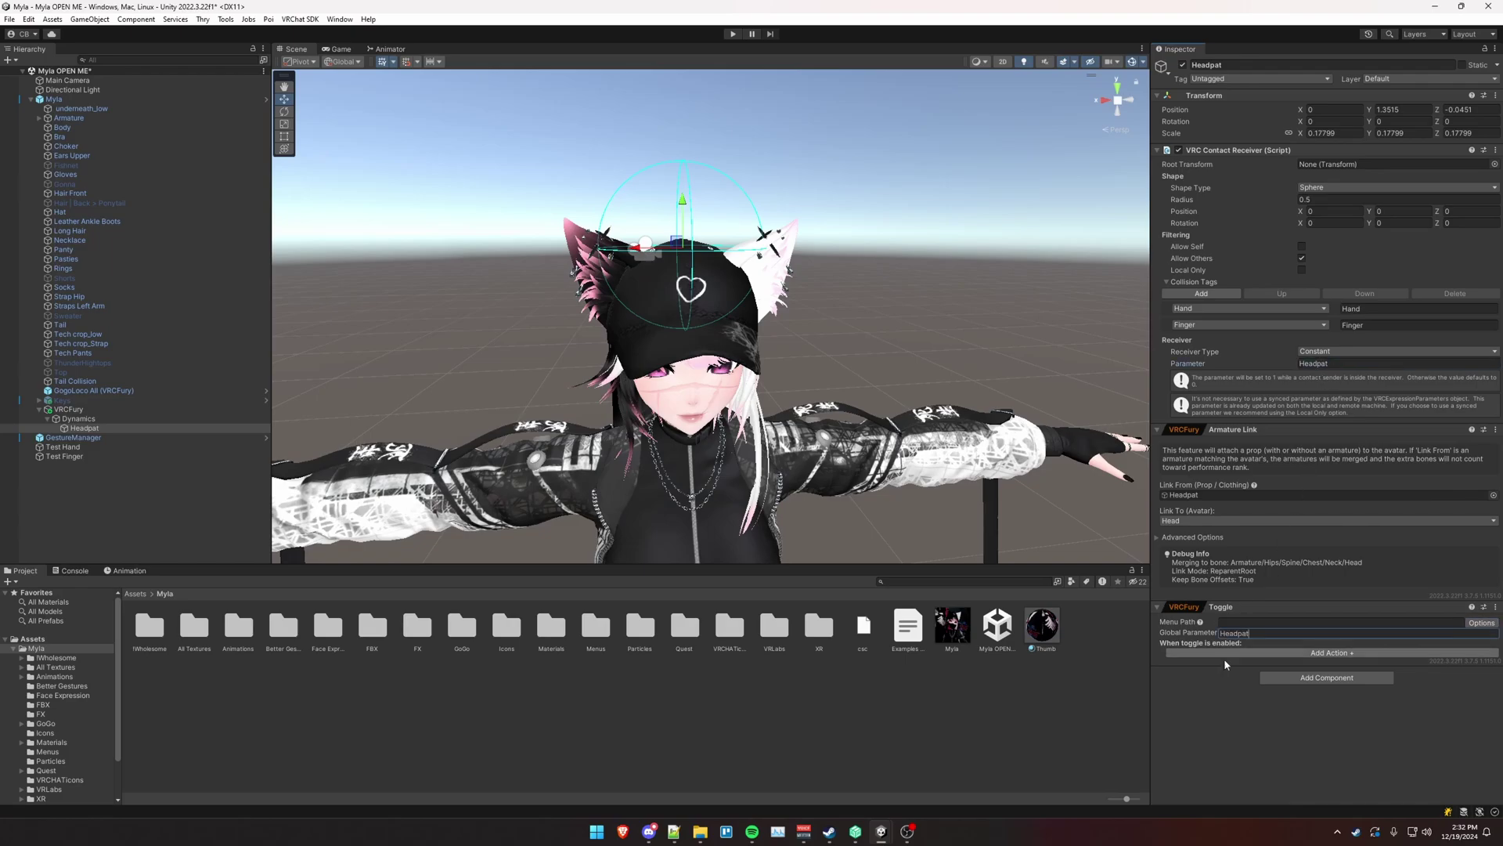
# Step: Add a BlendShape action to the toggle and assign the Emote - Blush 2 blendshape
pyautogui.click(1331, 652)
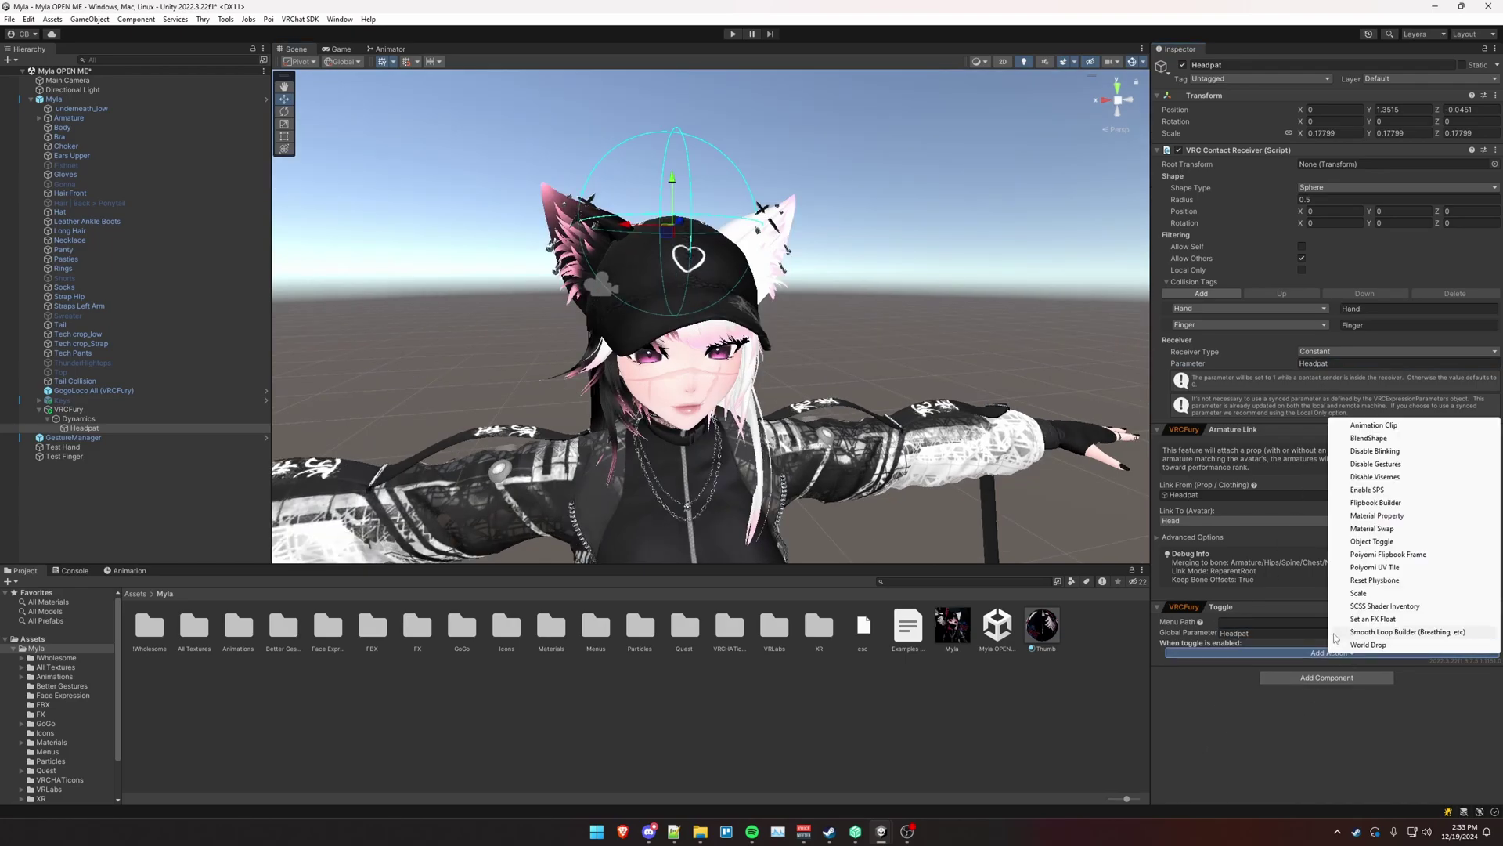
pyautogui.click(1365, 438)
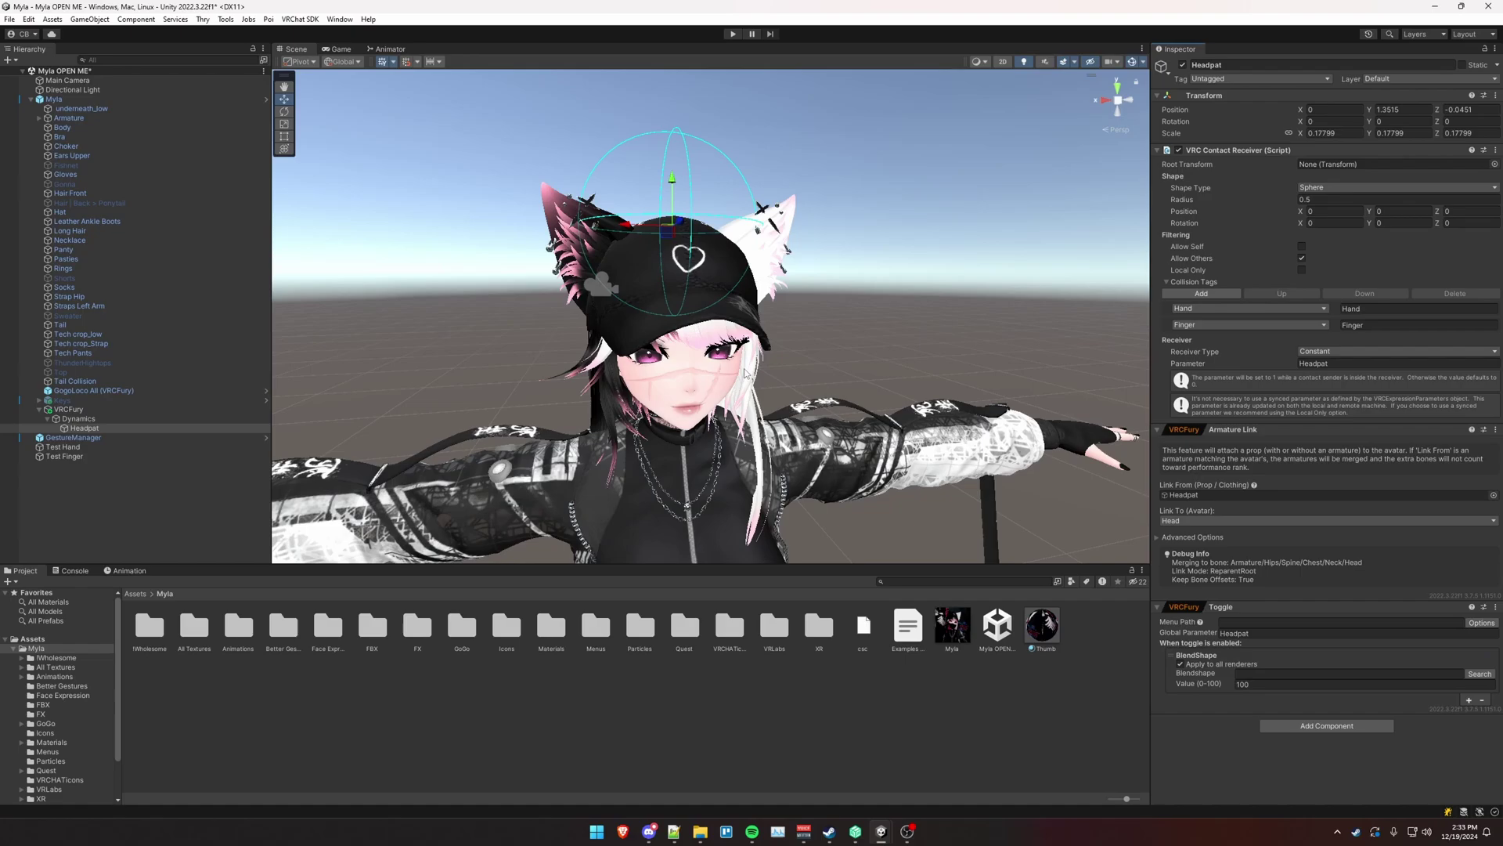
pyautogui.click(1469, 674)
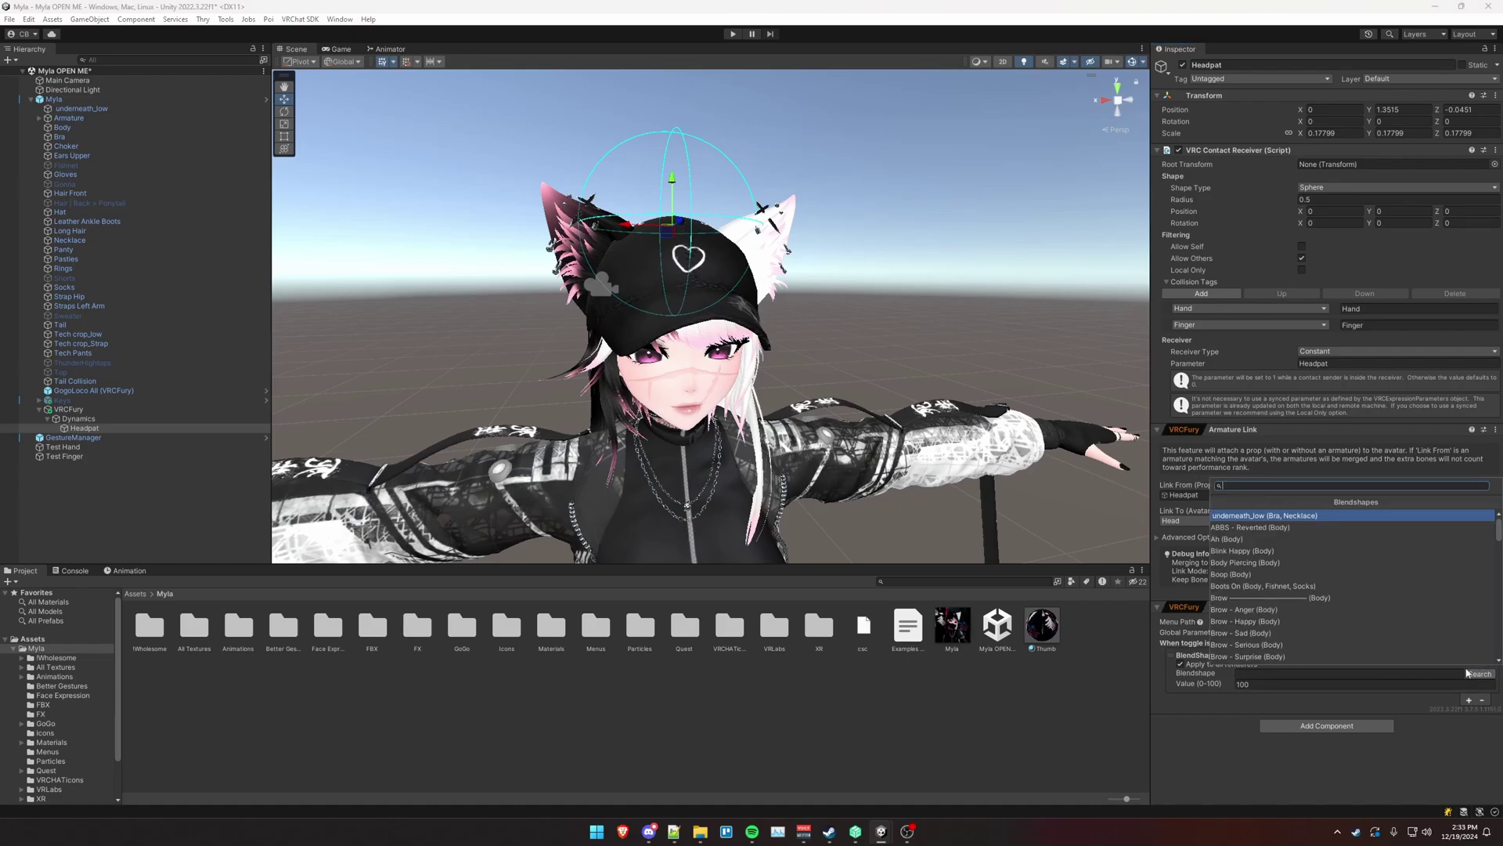
pyautogui.write('blush')
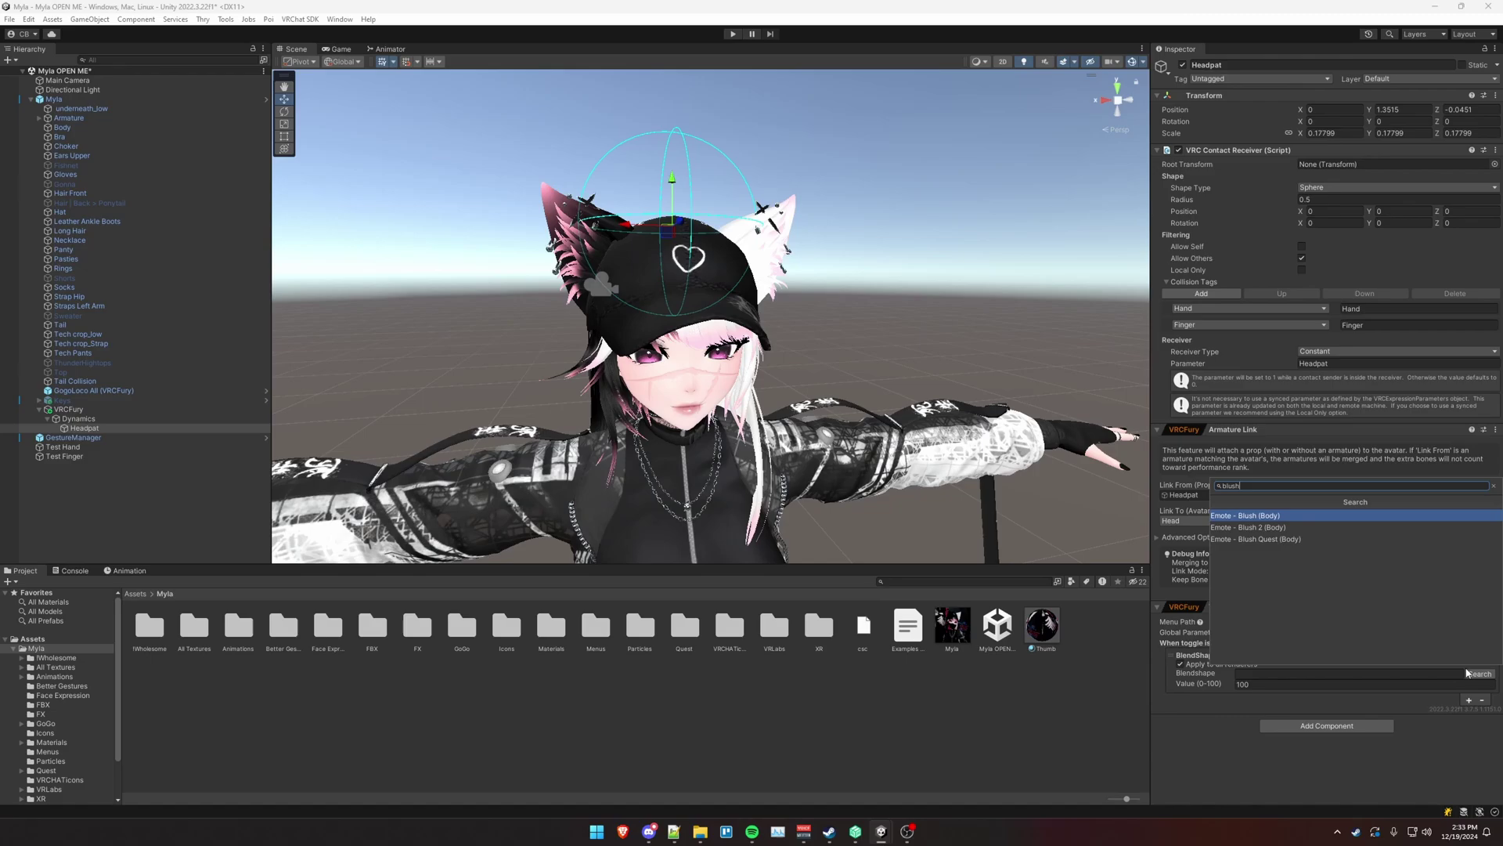
pyautogui.press('Down')
pyautogui.press('Return')
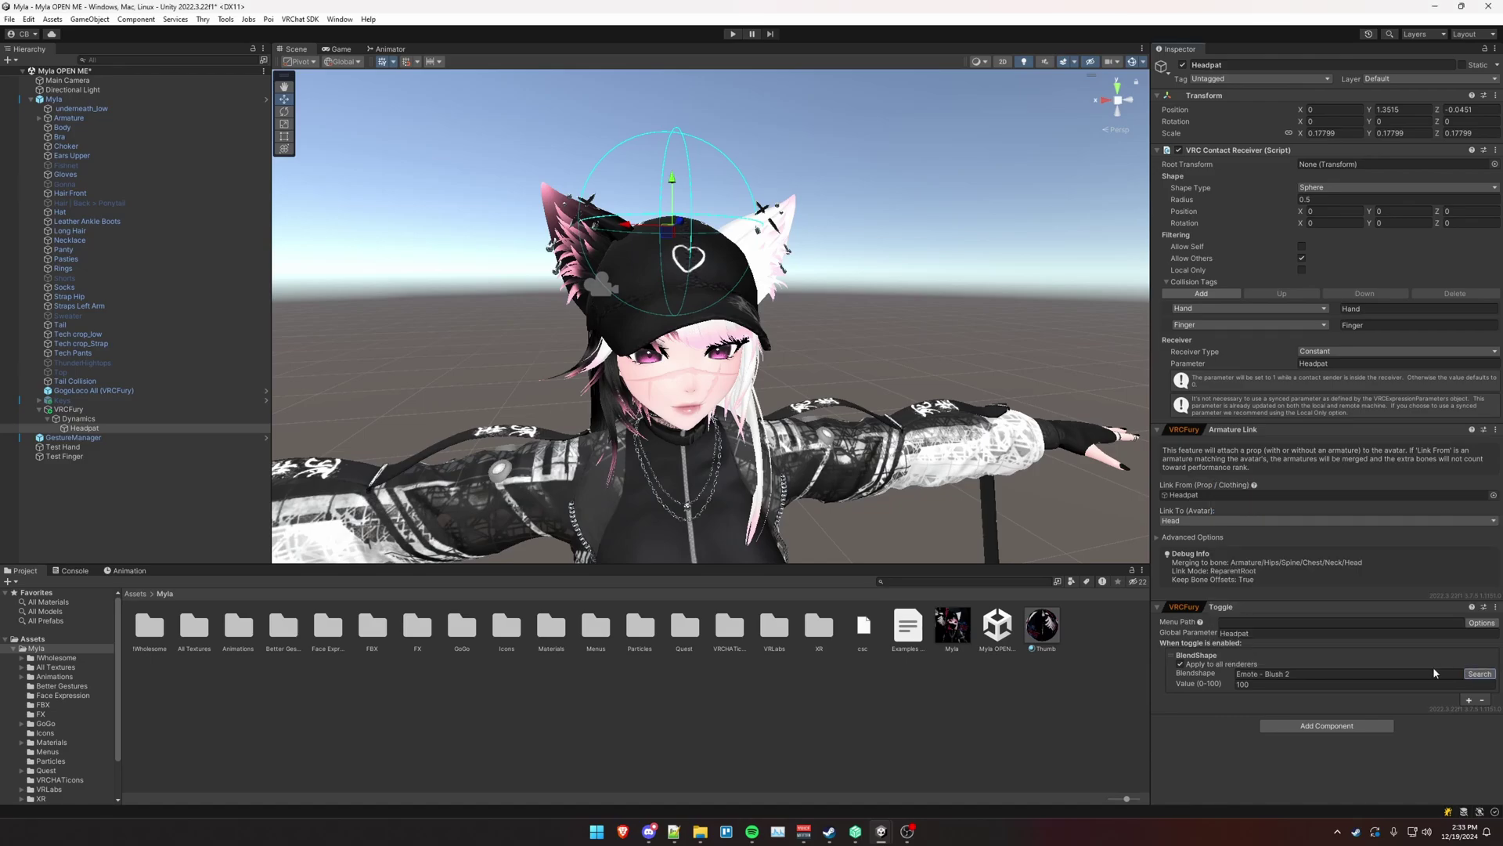
# Step: Add a second BlendShape action to the toggle and assign the Mouth - Smile blendshape
pyautogui.click(1469, 699)
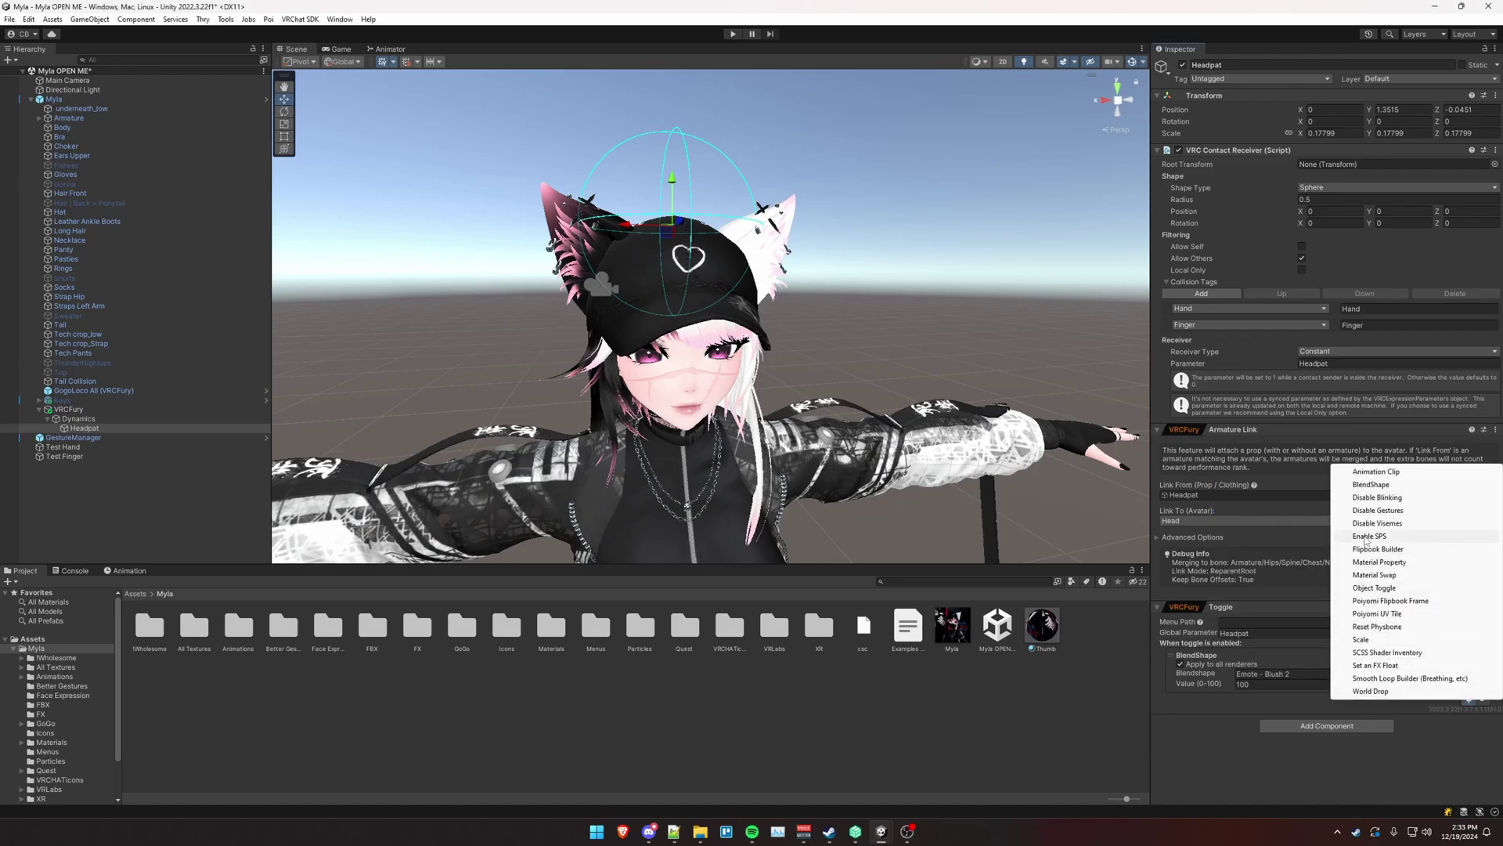
pyautogui.click(1371, 484)
pyautogui.click(1479, 718)
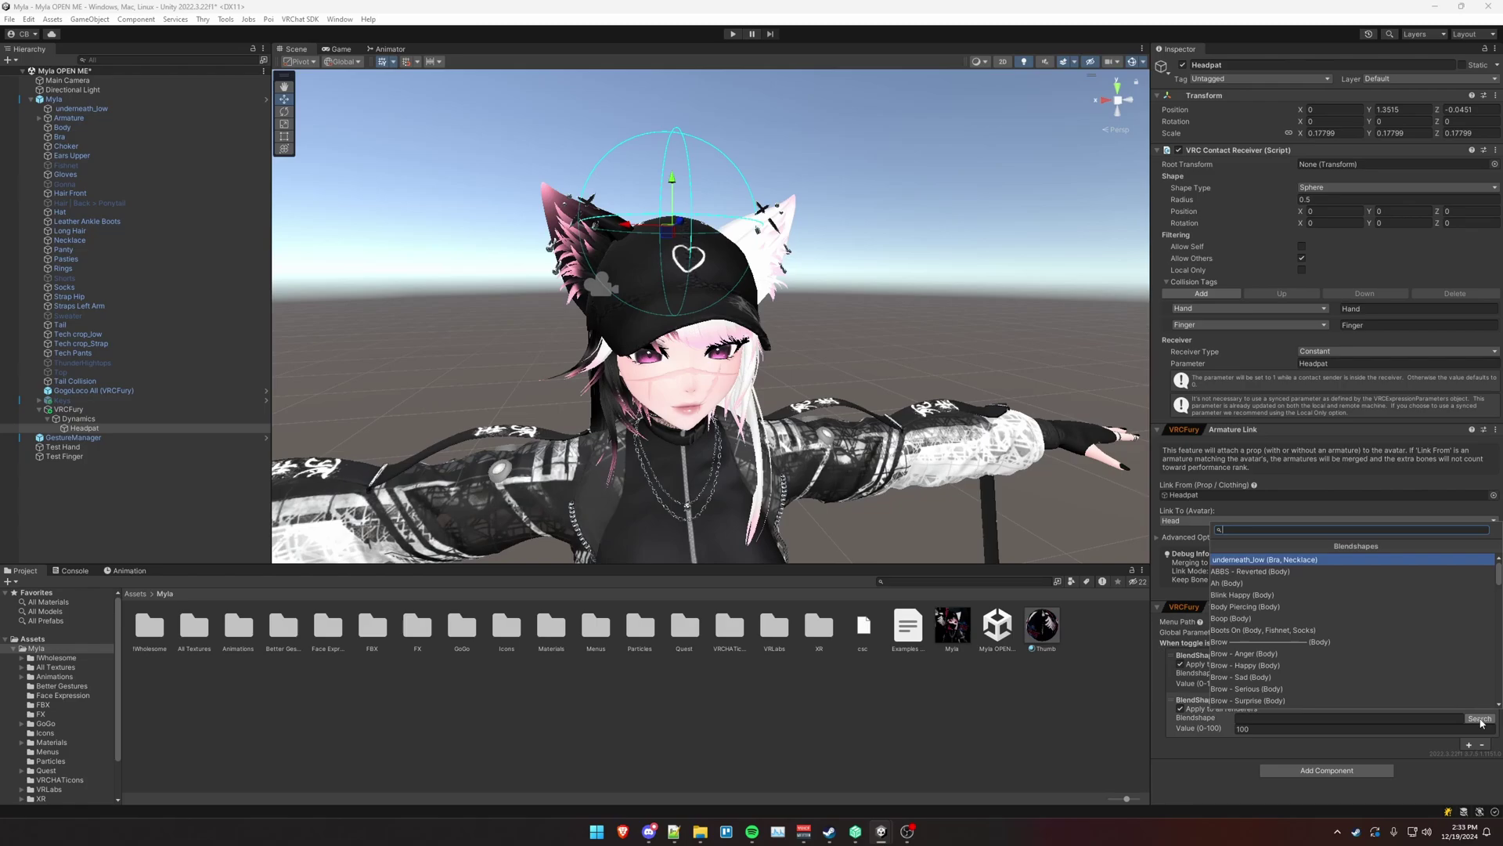
pyautogui.write('smile')
pyautogui.press('Return')
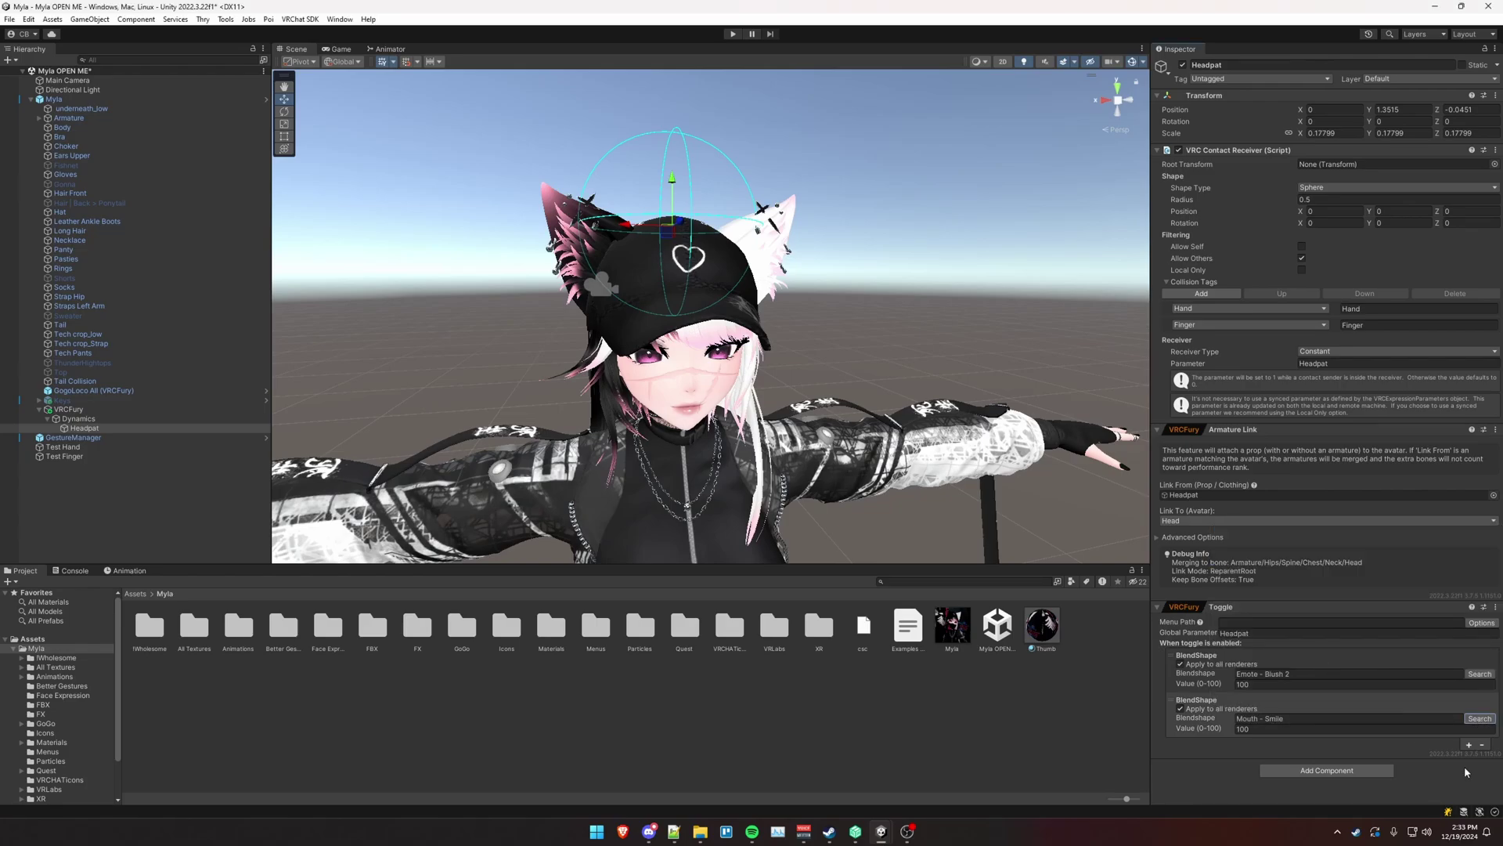
# Step: Add an Object Toggle action to the Headpat toggle and place the Heart Particles 2 prefab from the Particles folder under Headpat
pyautogui.click(1468, 744)
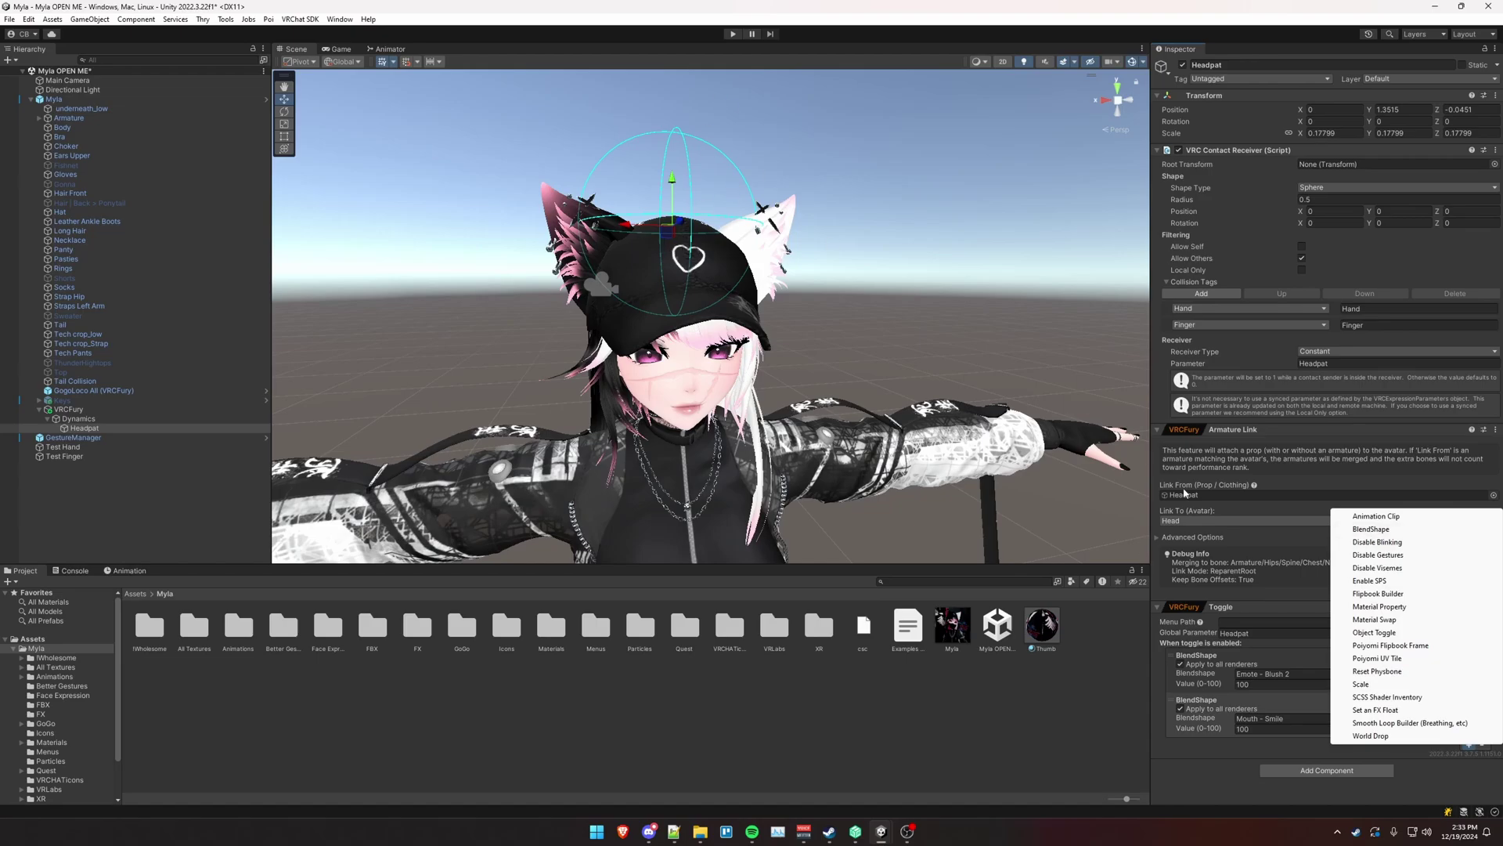
pyautogui.click(1374, 632)
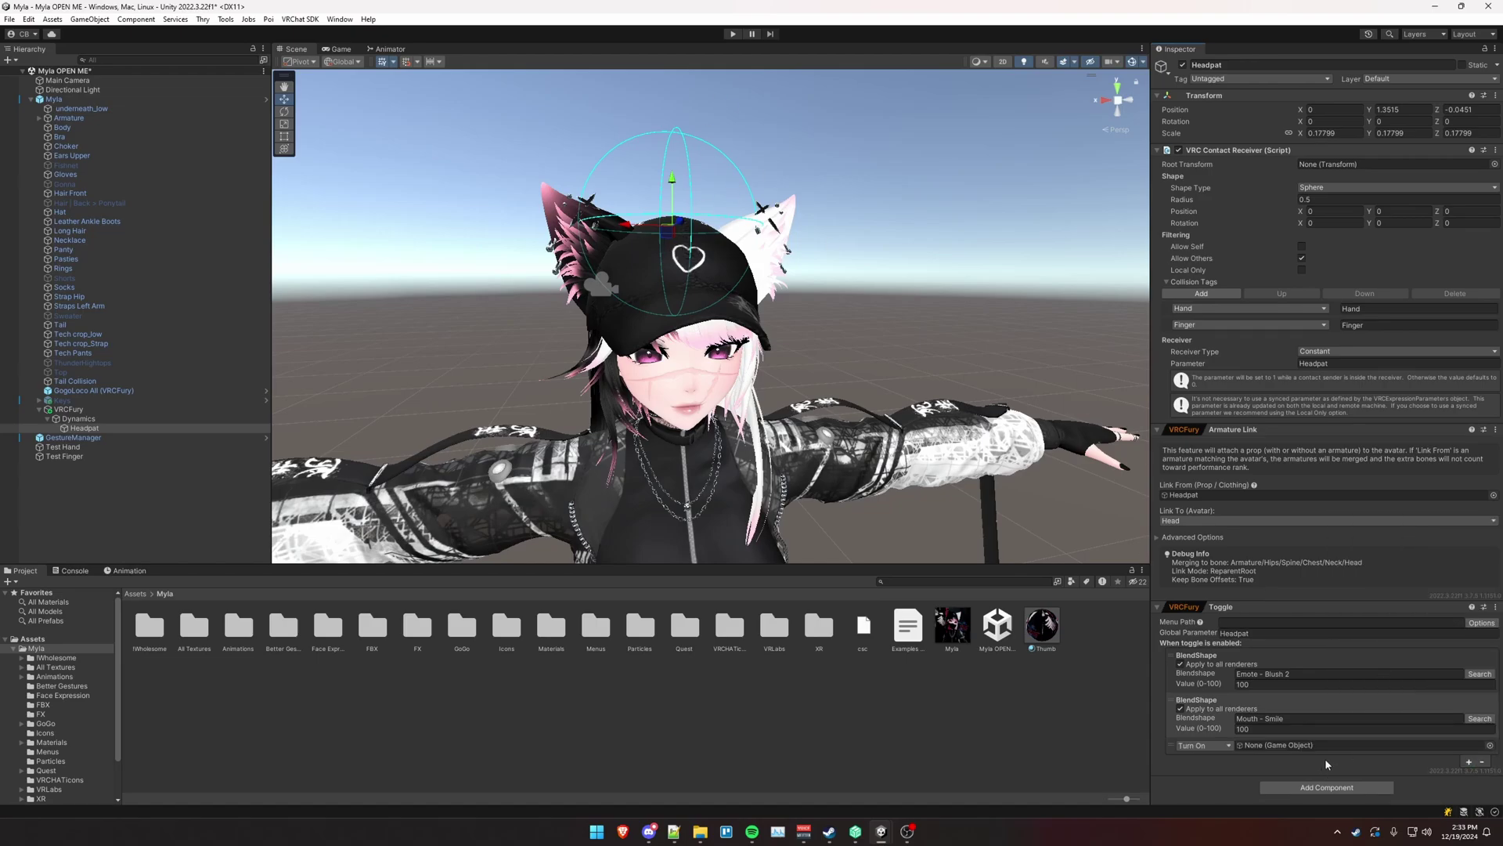
pyautogui.click(680, 732)
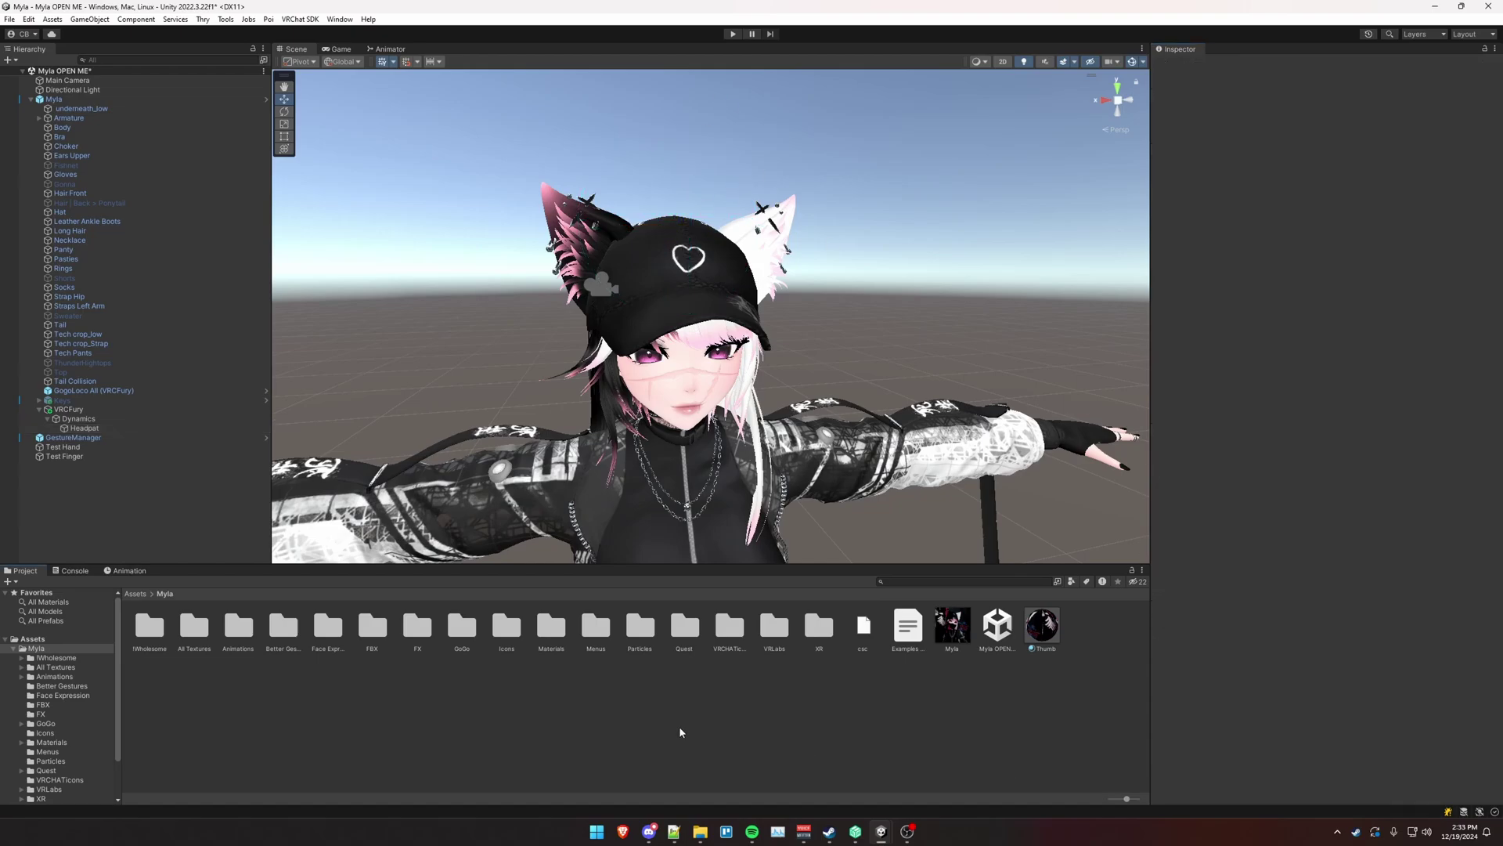
pyautogui.doubleClick(631, 636)
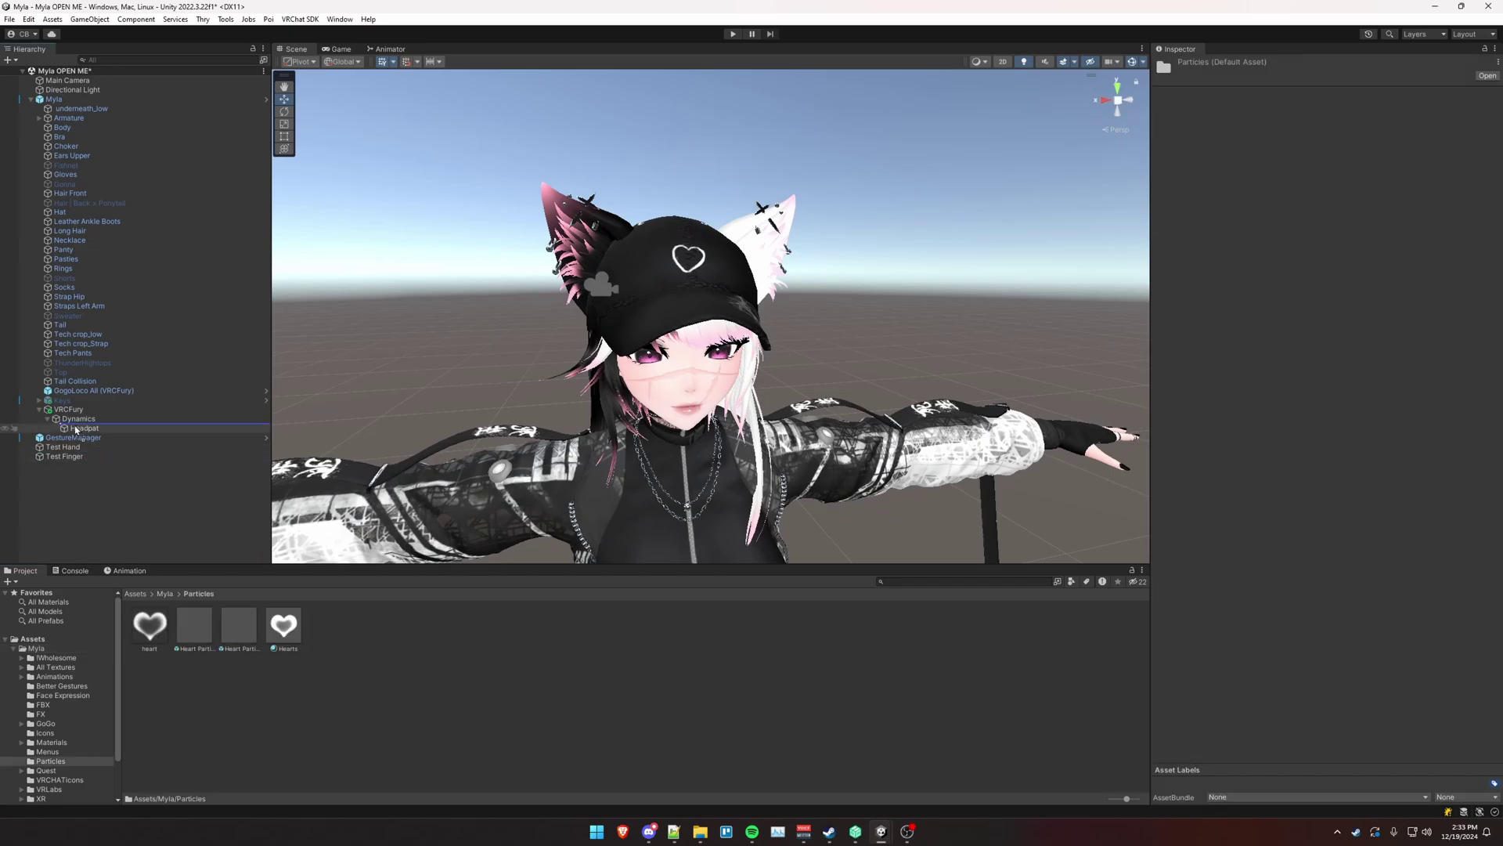
pyautogui.moveTo(76, 432); pyautogui.dragTo(79, 429)
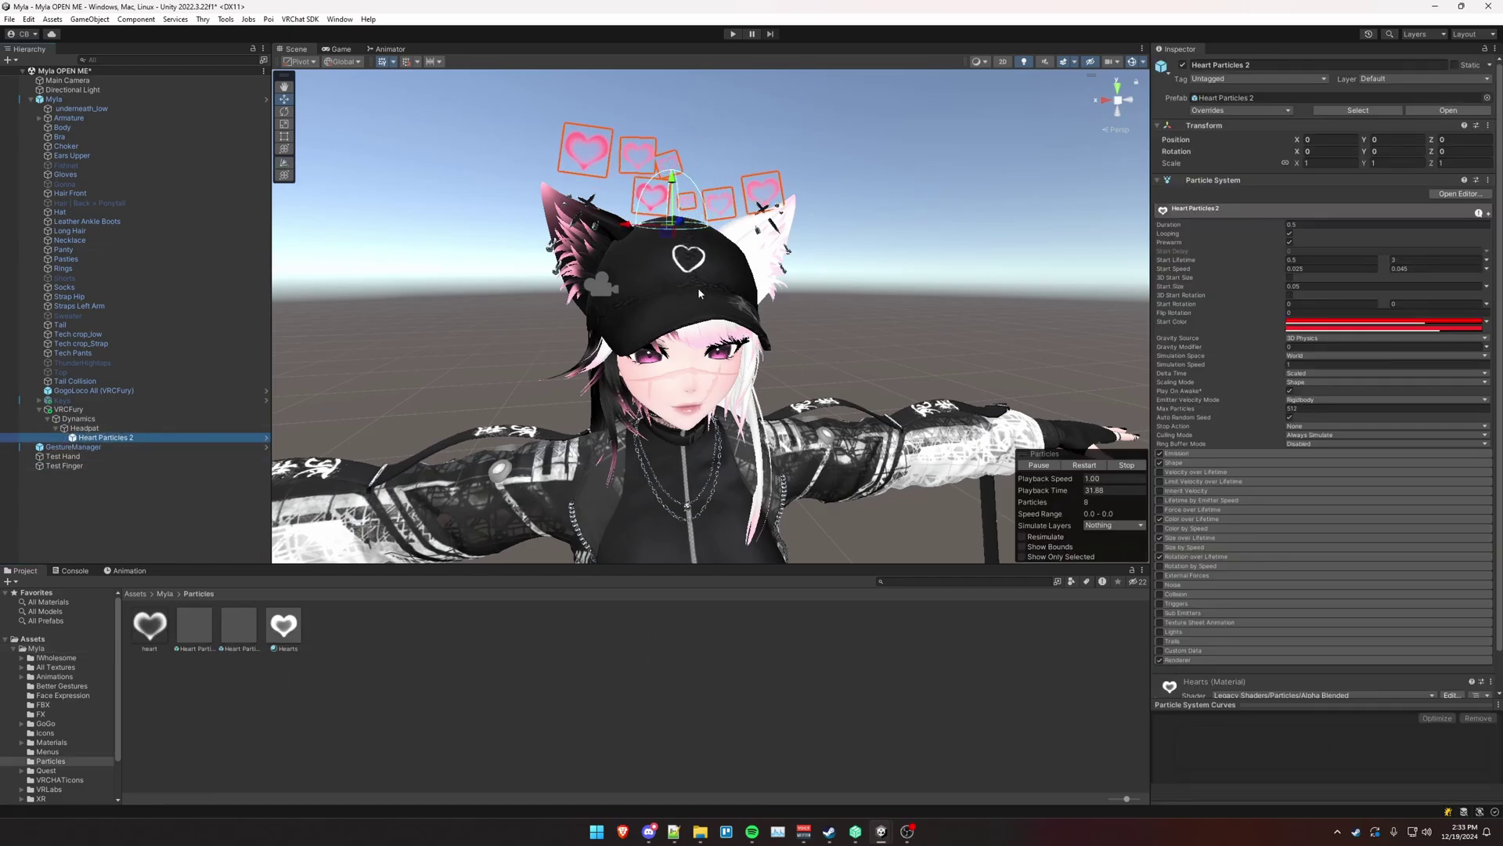
# Step: Scale the heart particles uniformly to about 2.865 and lower them over the head to Y -0.09
pyautogui.moveTo(676, 215); pyautogui.dragTo(653, 290, button='middle')
pyautogui.press('r')
pyautogui.moveTo(653, 291); pyautogui.dragTo(700, 291)
pyautogui.press('w')
pyautogui.keyDown('alt'); pyautogui.moveTo(645, 389); pyautogui.dragTo(776, 364); pyautogui.keyUp('alt')
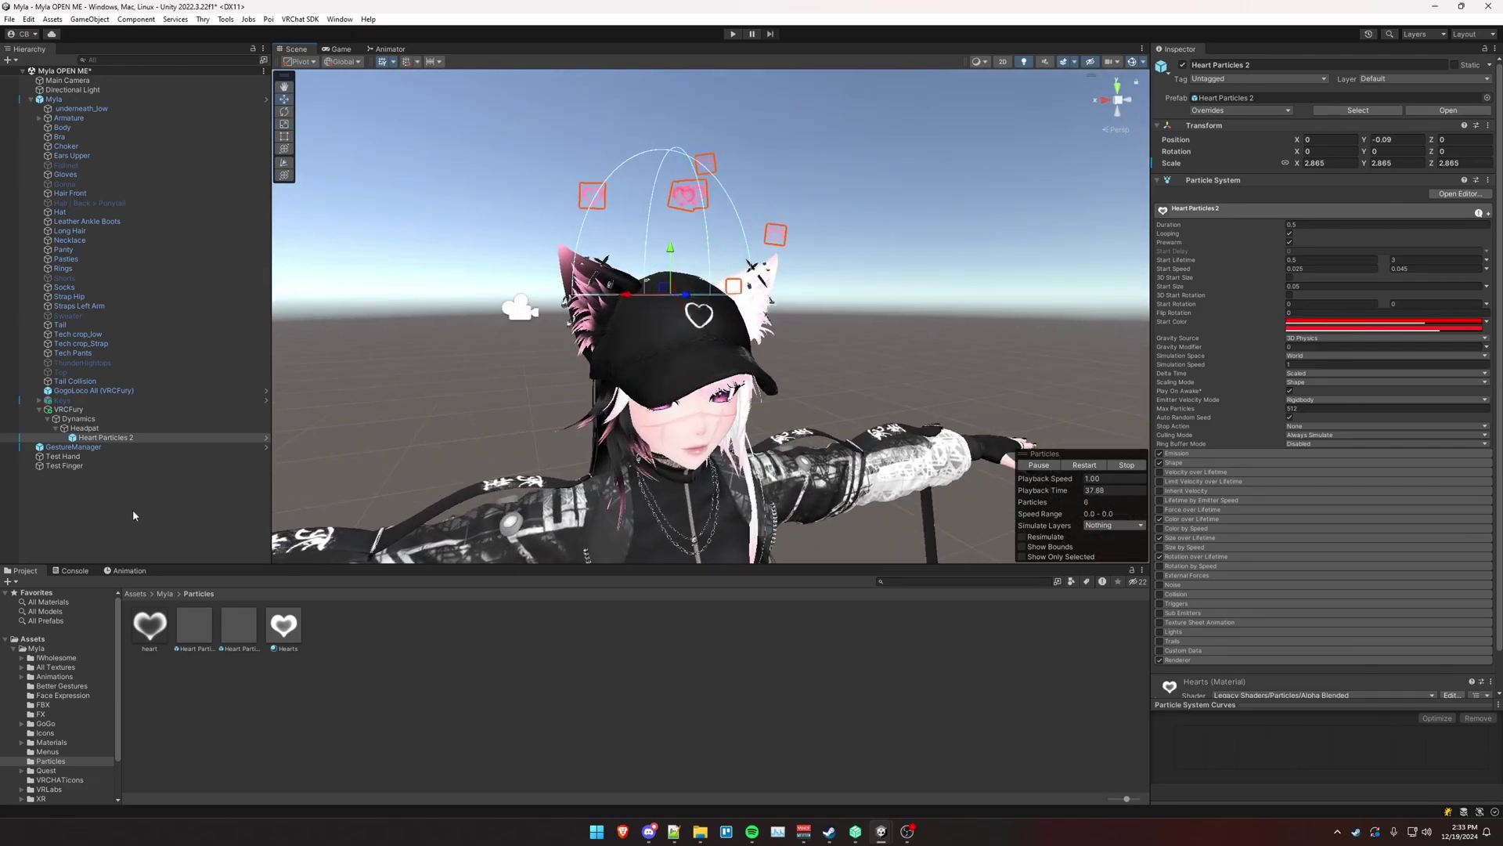
# Step: Deactivate Heart Particles 2 and assign it to the Turn On action of the Headpat toggle
pyautogui.click(172, 428)
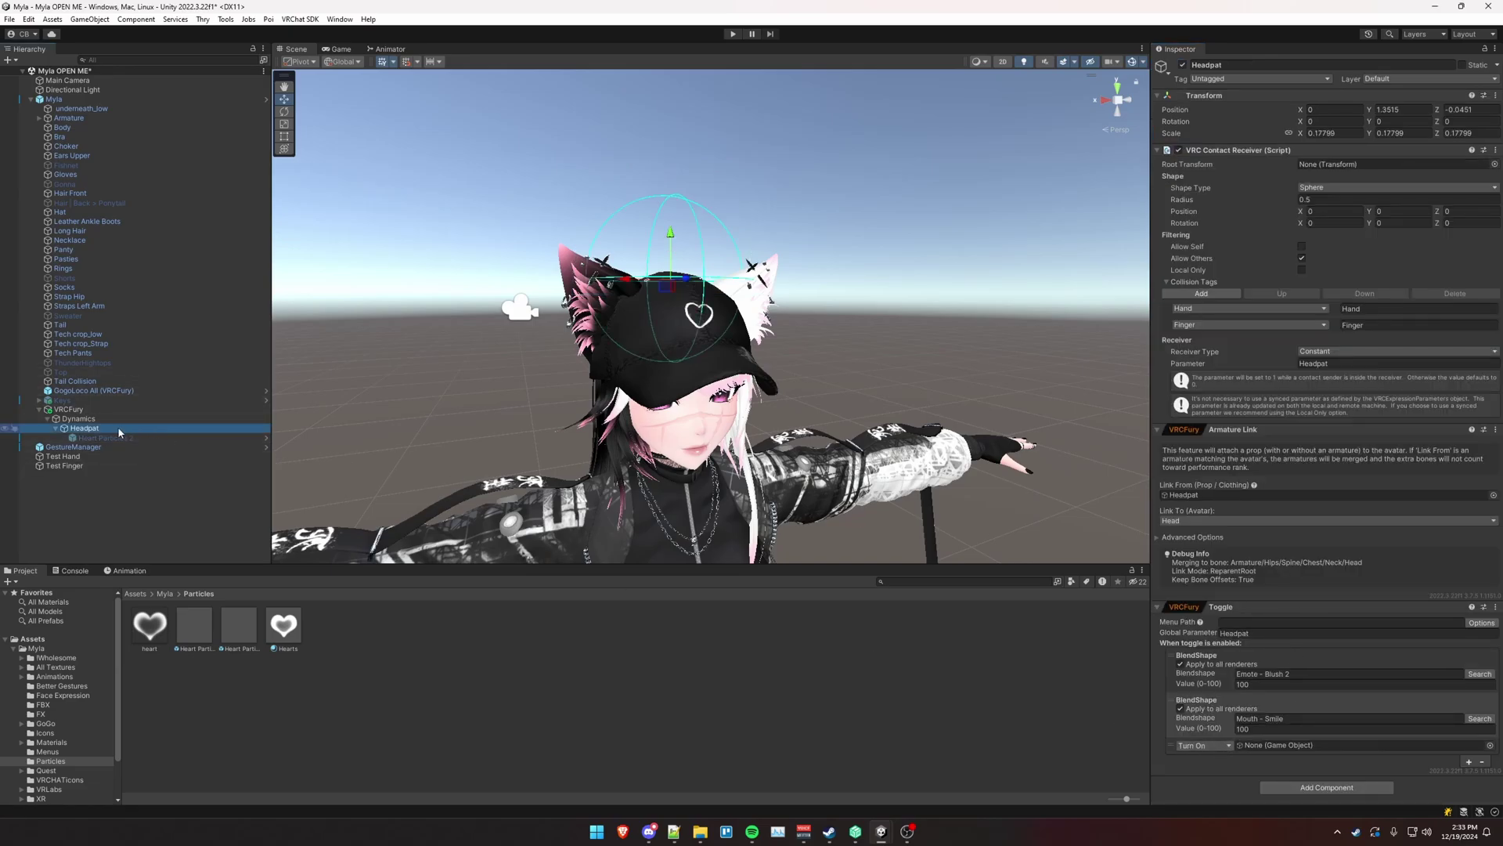
pyautogui.moveTo(118, 437); pyautogui.dragTo(1331, 744)
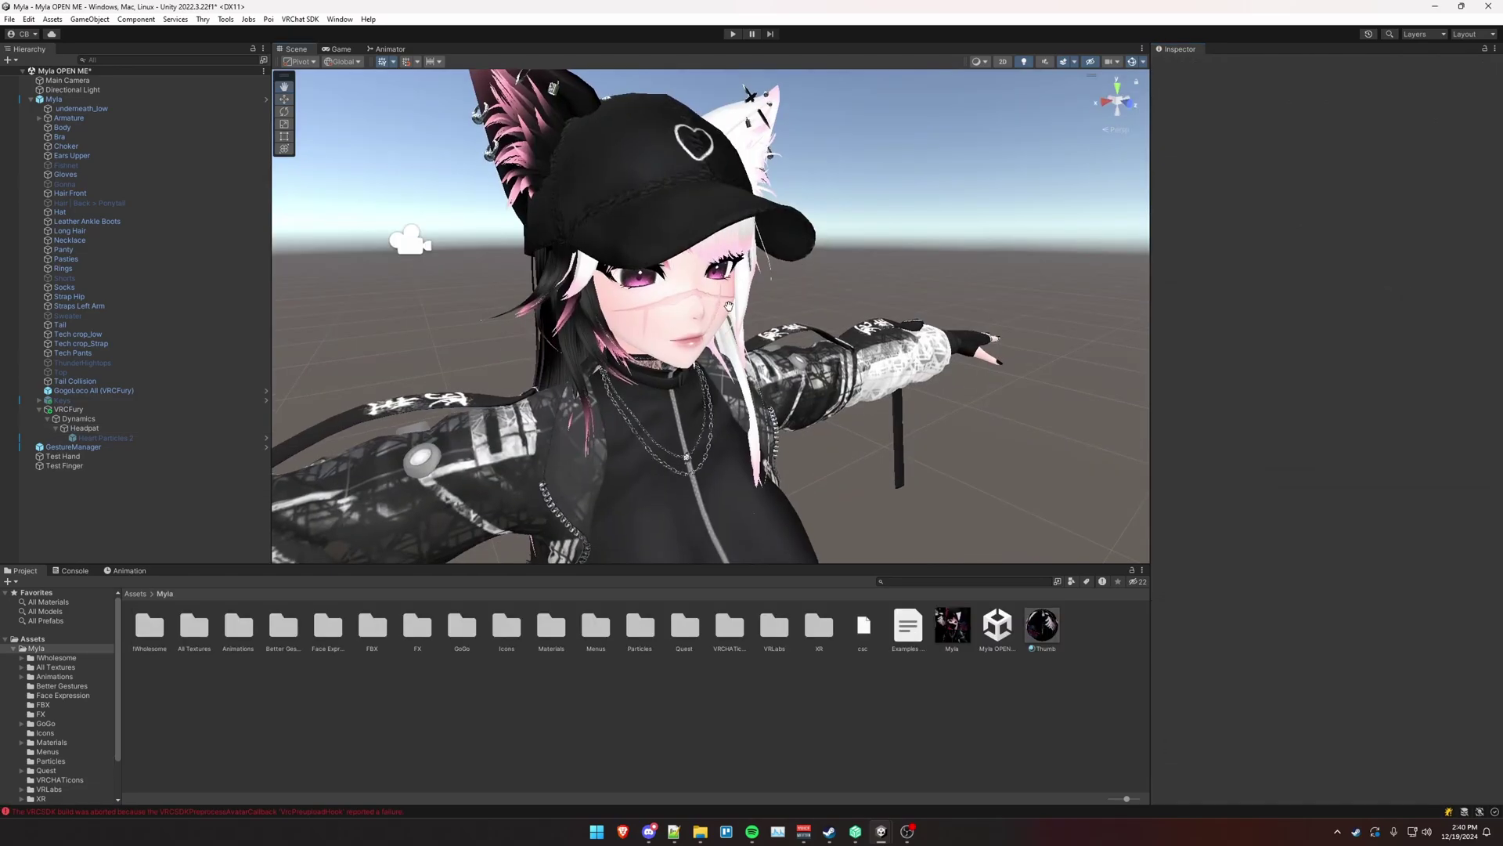
# Step: Create an empty child object under Dynamics and name it EyePokeLeft
pyautogui.scroll(3, 527, 350)
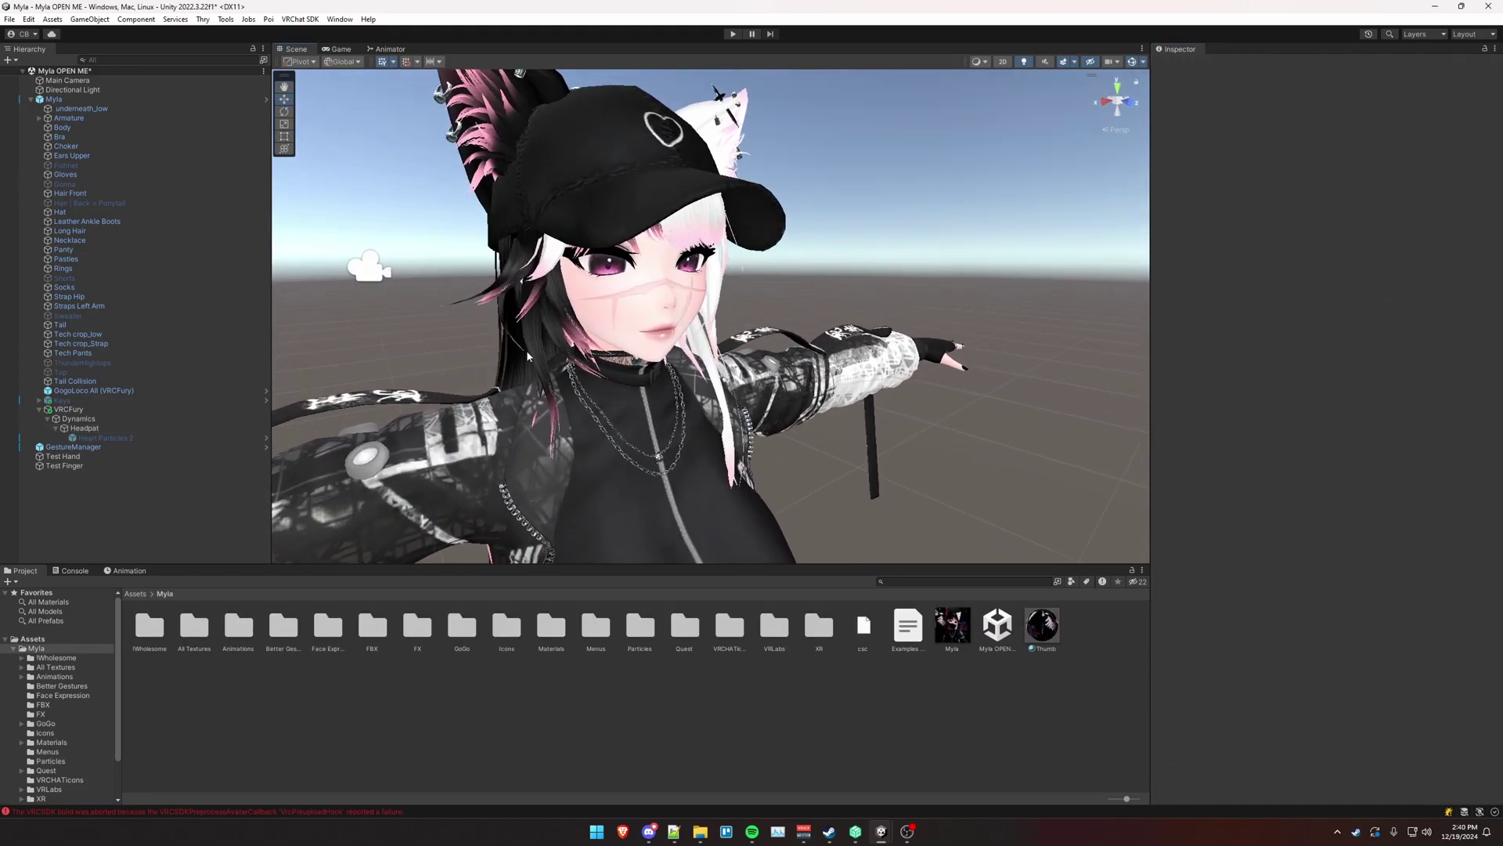
pyautogui.click(78, 419)
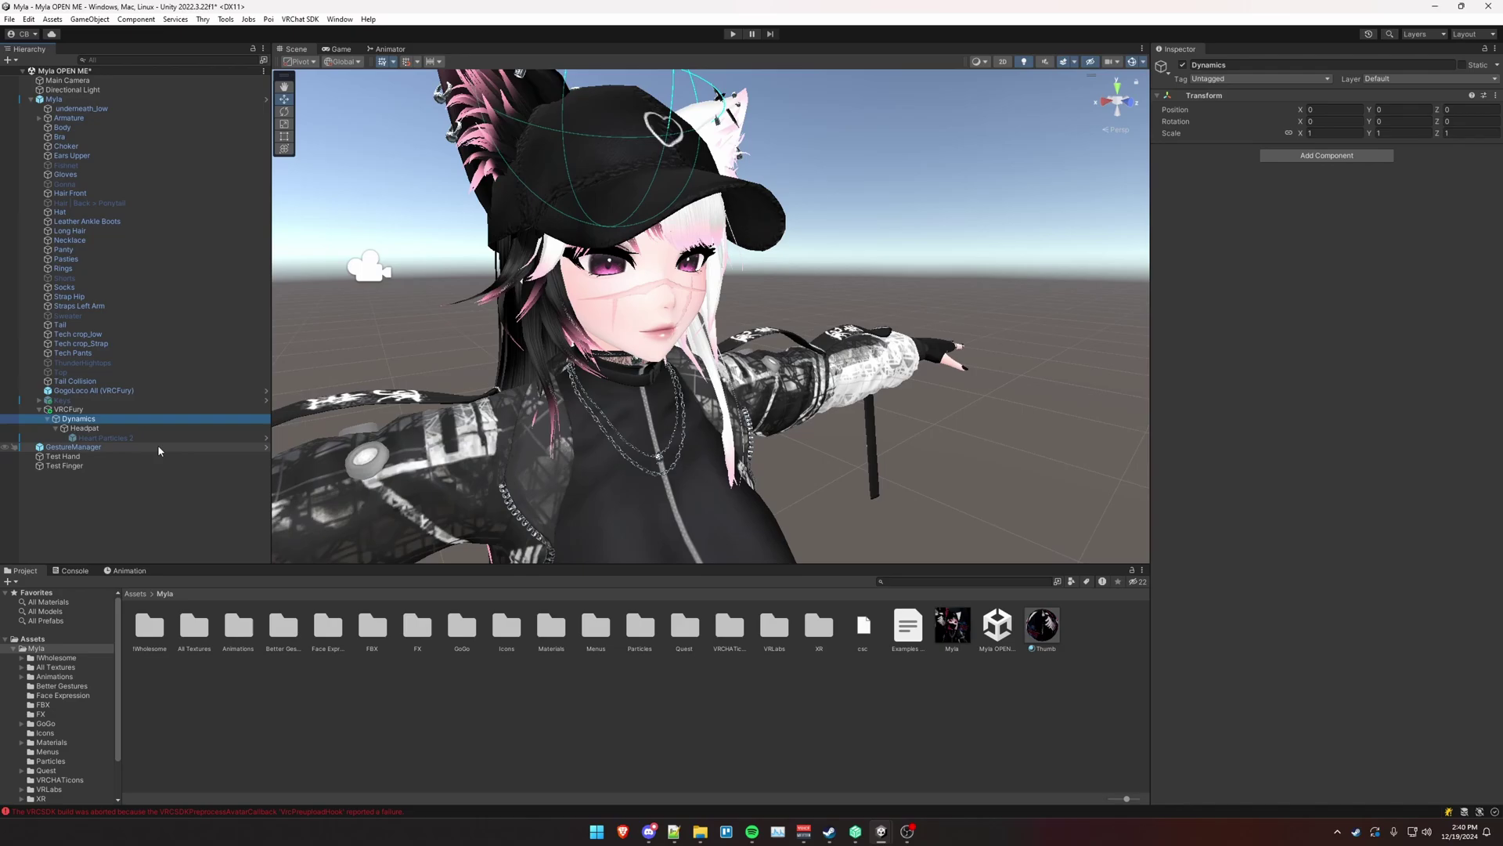
pyautogui.hotkey('alt', 'shift', 'n')
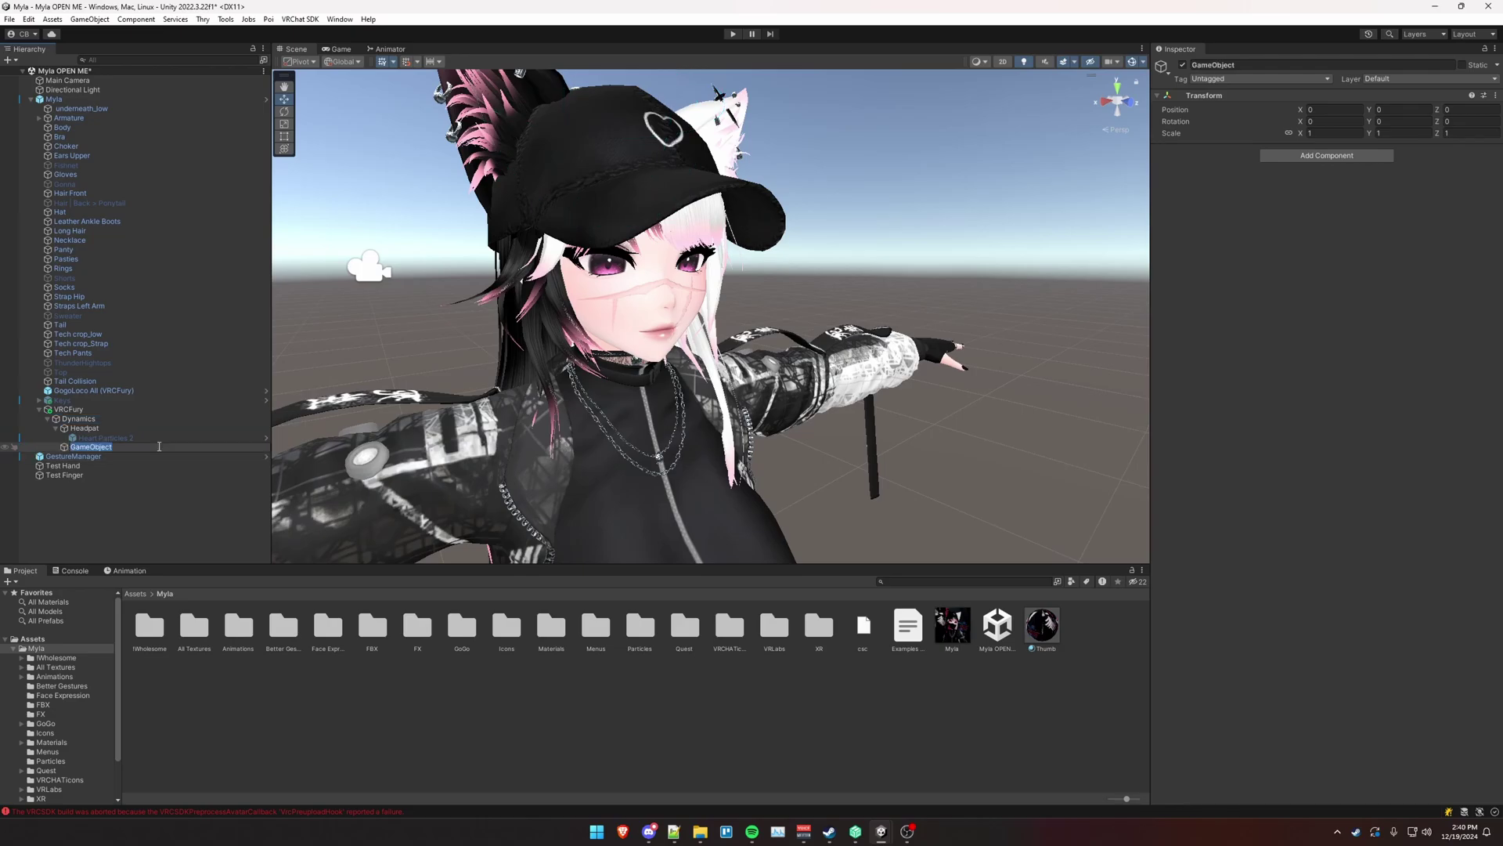
pyautogui.write('EyePokeLeft')
pyautogui.press('Return')
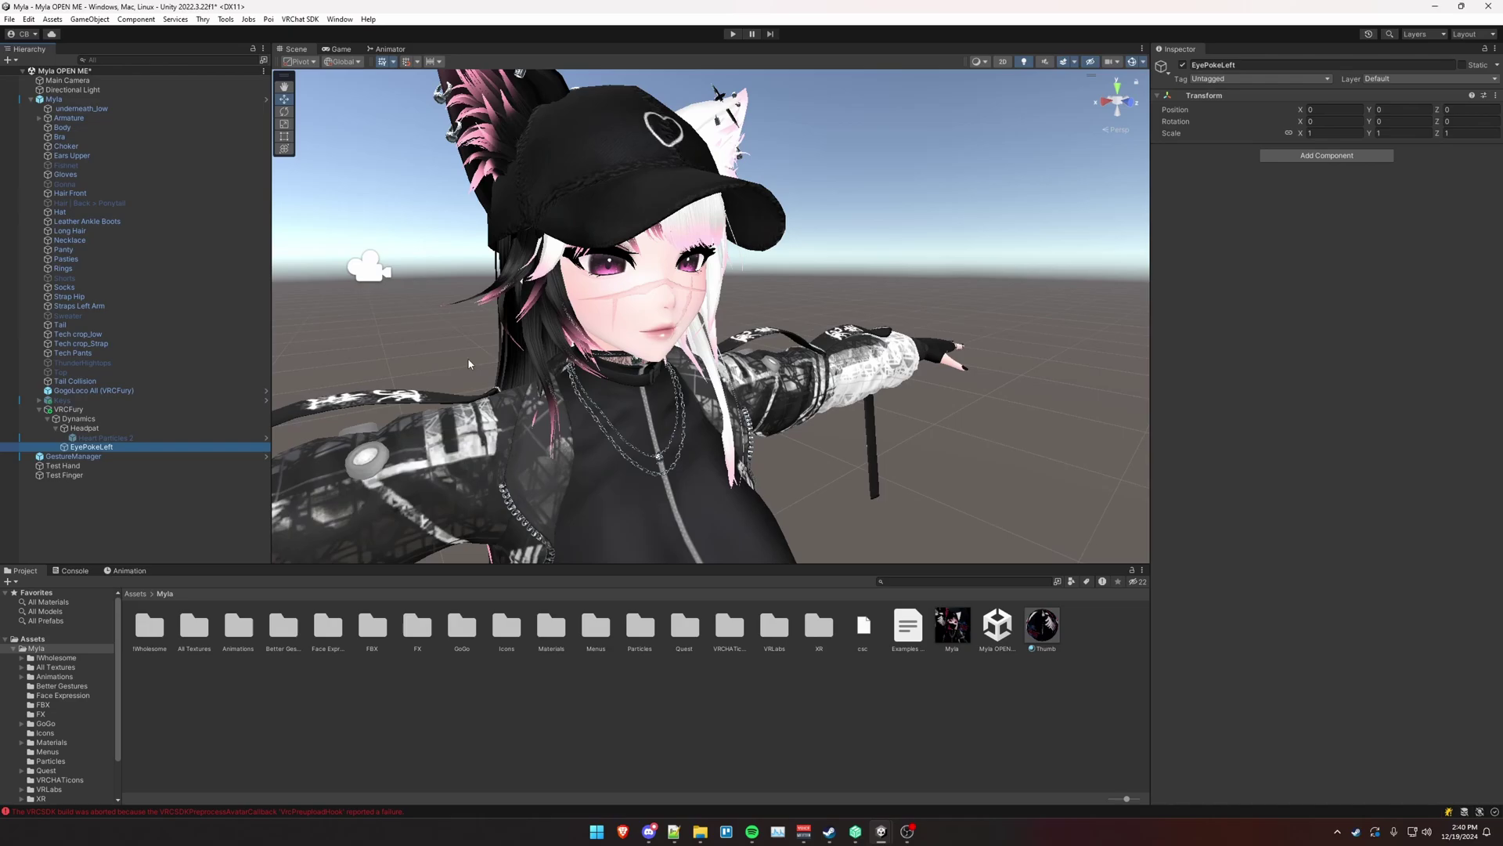
# Step: Add a VRC Contact Receiver component to the EyePokeLeft object
pyautogui.click(1326, 156)
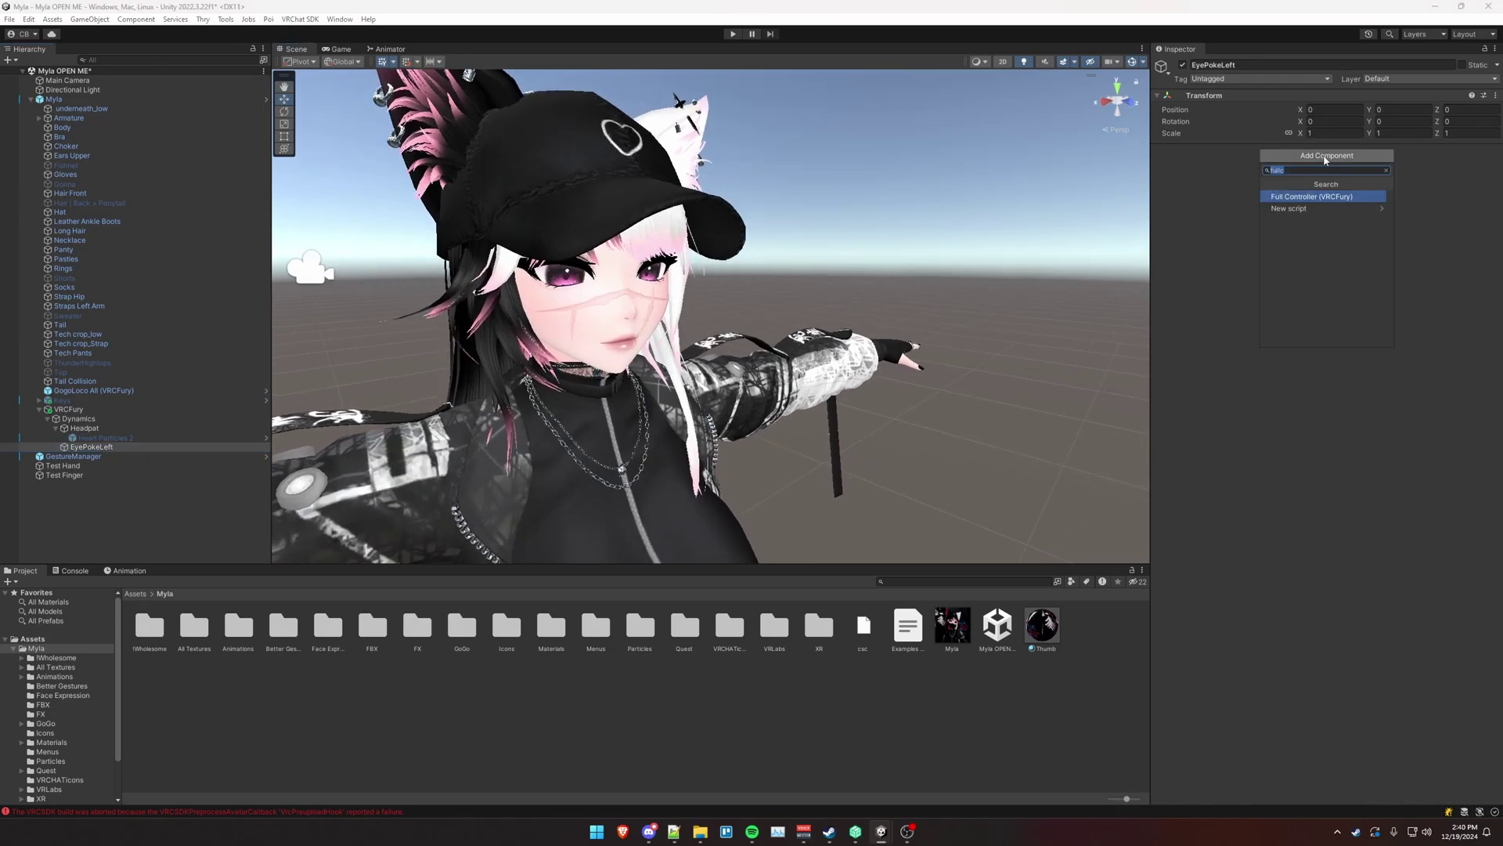
pyautogui.write('receiver')
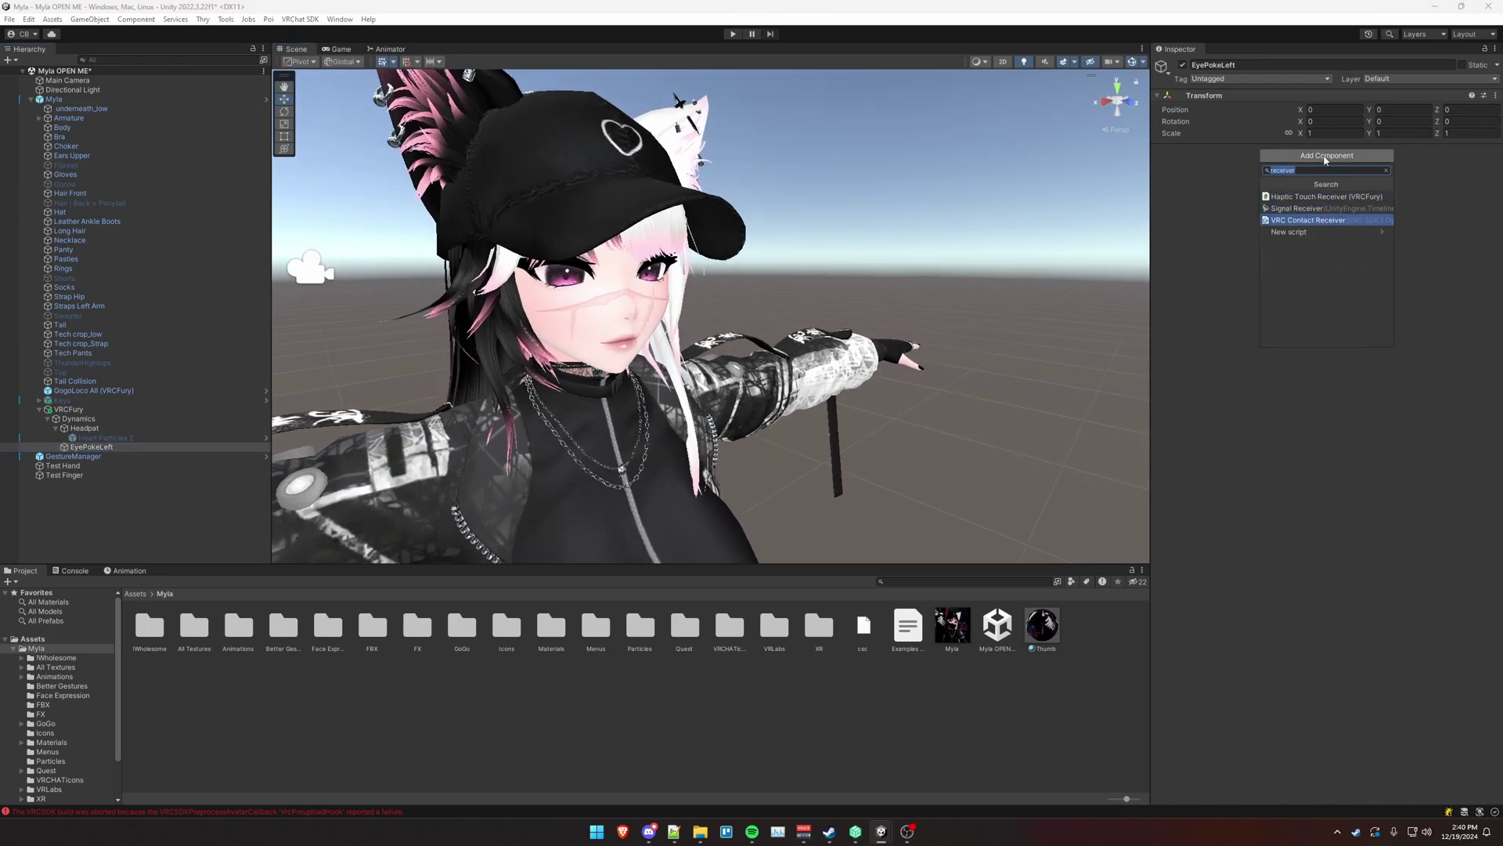
pyautogui.click(1323, 220)
# Step: Raise the EyePokeLeft object from the avatar's feet to eye level, at about Y 1.232
pyautogui.scroll(-3, 702, 415)
pyautogui.scroll(-5, 702, 415)
pyautogui.moveTo(702, 415); pyautogui.dragTo(711, 288, button='middle')
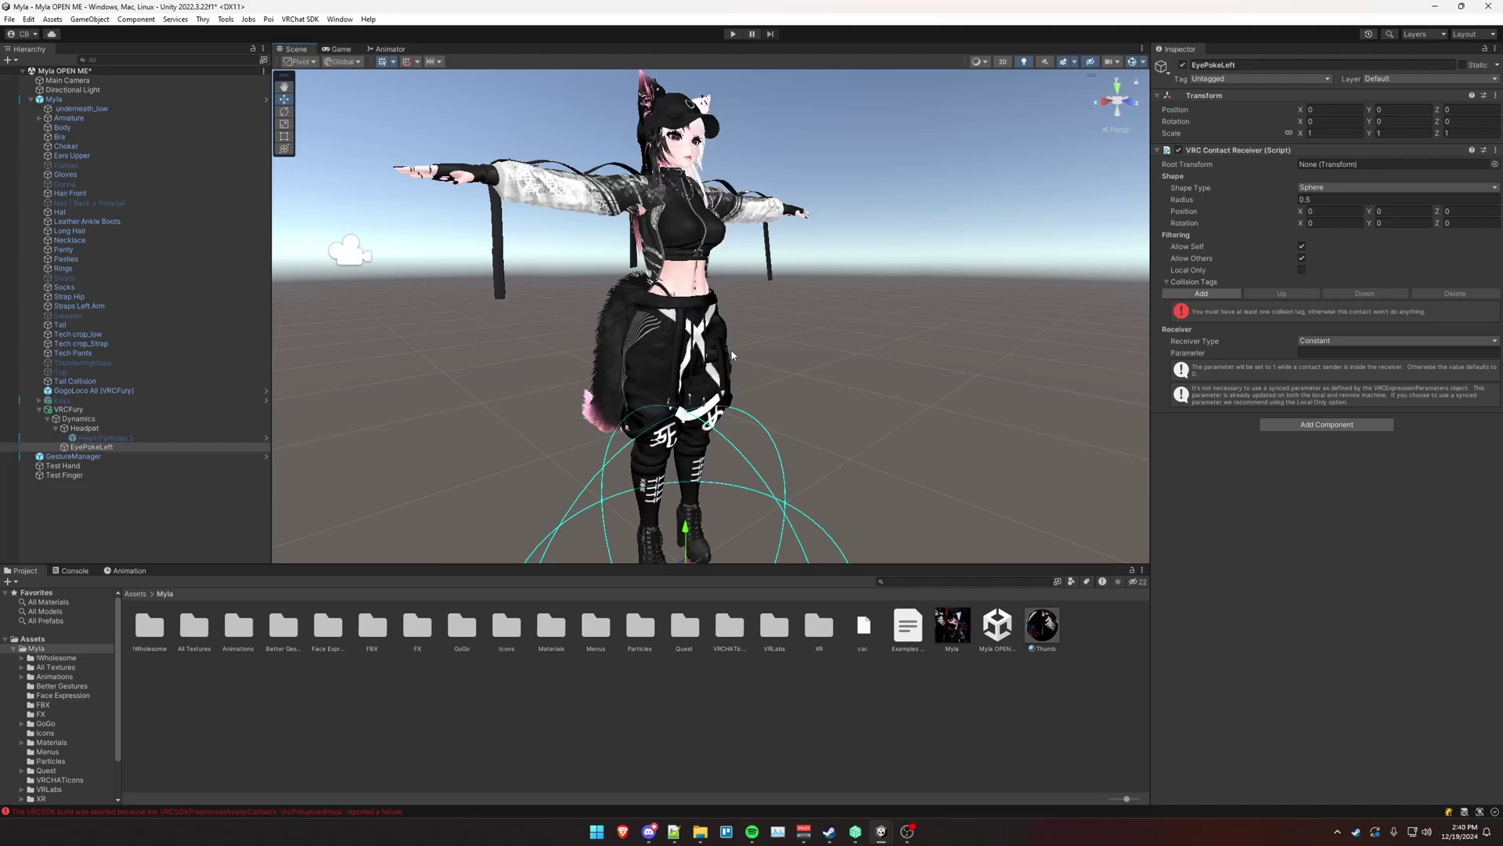
pyautogui.moveTo(684, 531); pyautogui.dragTo(687, 104)
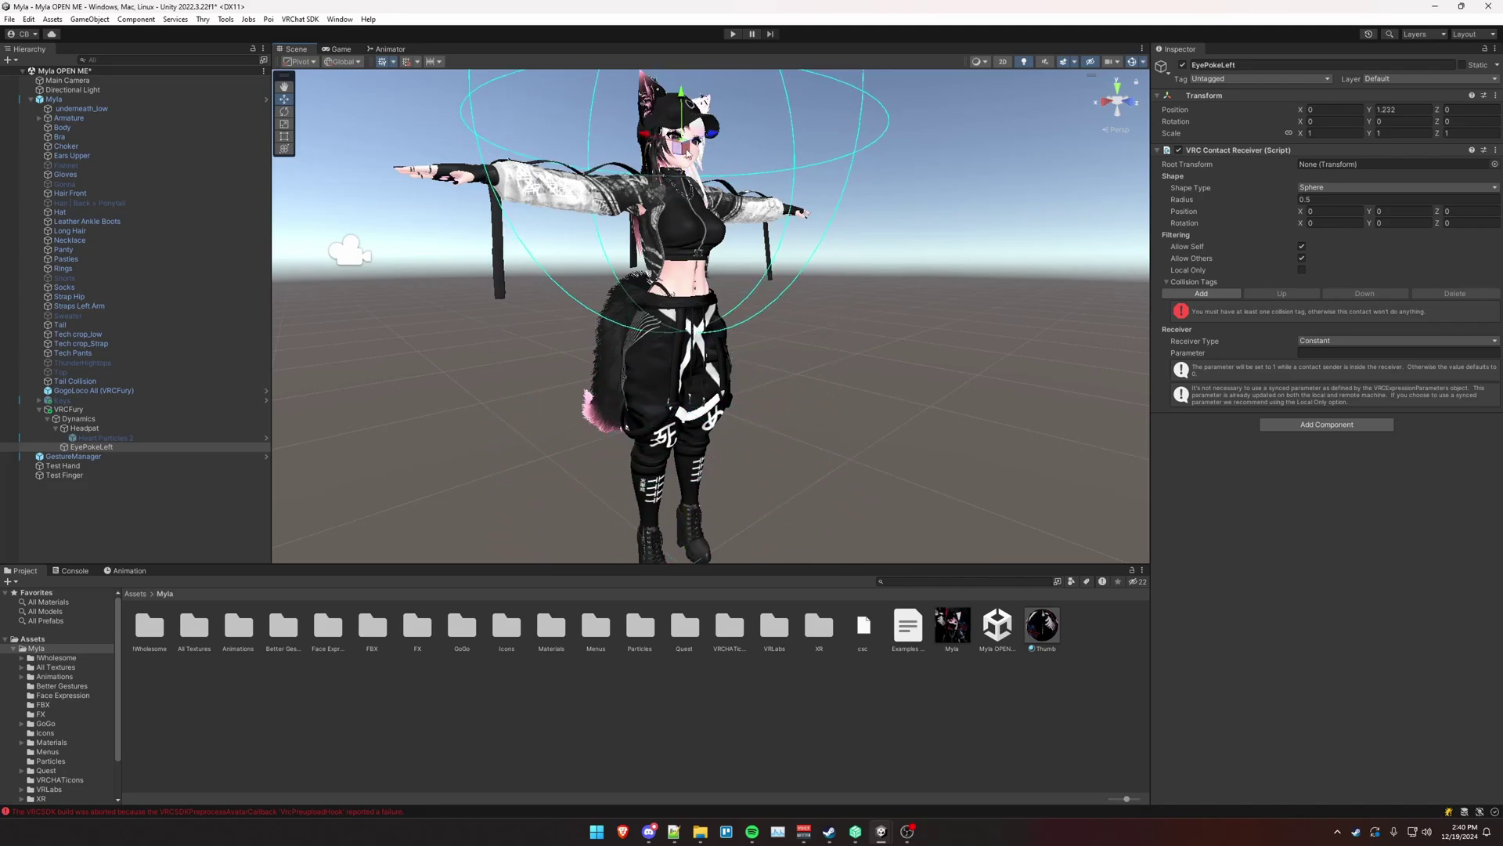
# Step: Shrink the EyePokeLeft contact sphere uniformly to a scale of about 0.081
pyautogui.press('f')
pyautogui.keyDown('alt'); pyautogui.moveTo(678, 328); pyautogui.dragTo(1154, 369, button='right'); pyautogui.keyUp('alt')
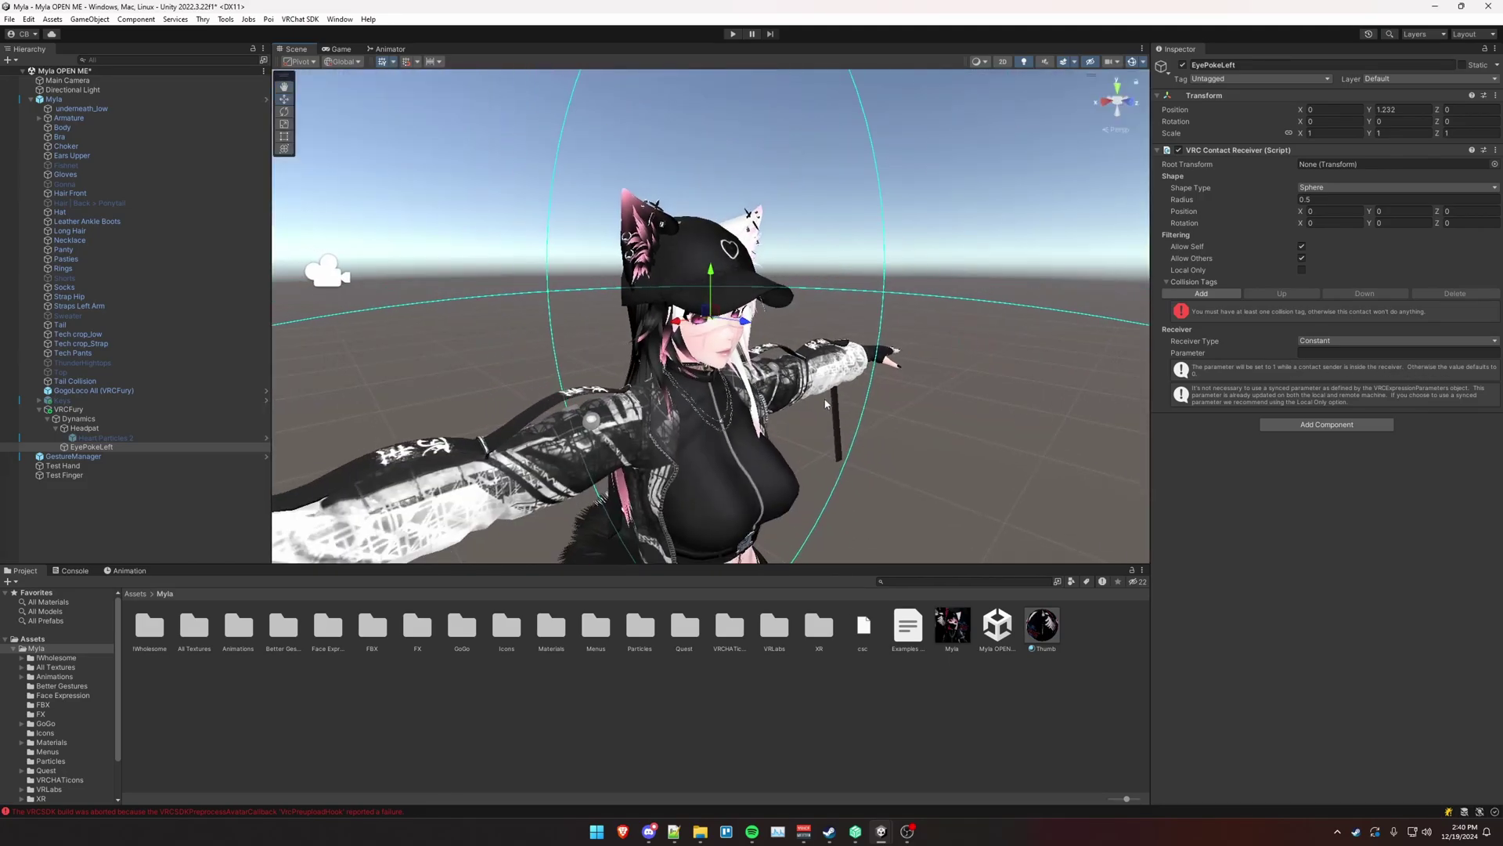
pyautogui.keyDown('alt'); pyautogui.moveTo(1155, 370); pyautogui.dragTo(979, 368); pyautogui.keyUp('alt')
pyautogui.moveTo(979, 367)
pyautogui.keyDown('alt'); pyautogui.mouseDown(button='right')
pyautogui.moveTo(833, 368)
pyautogui.moveTo(1006, 369)
pyautogui.mouseUp(button='right'); pyautogui.keyUp('alt')
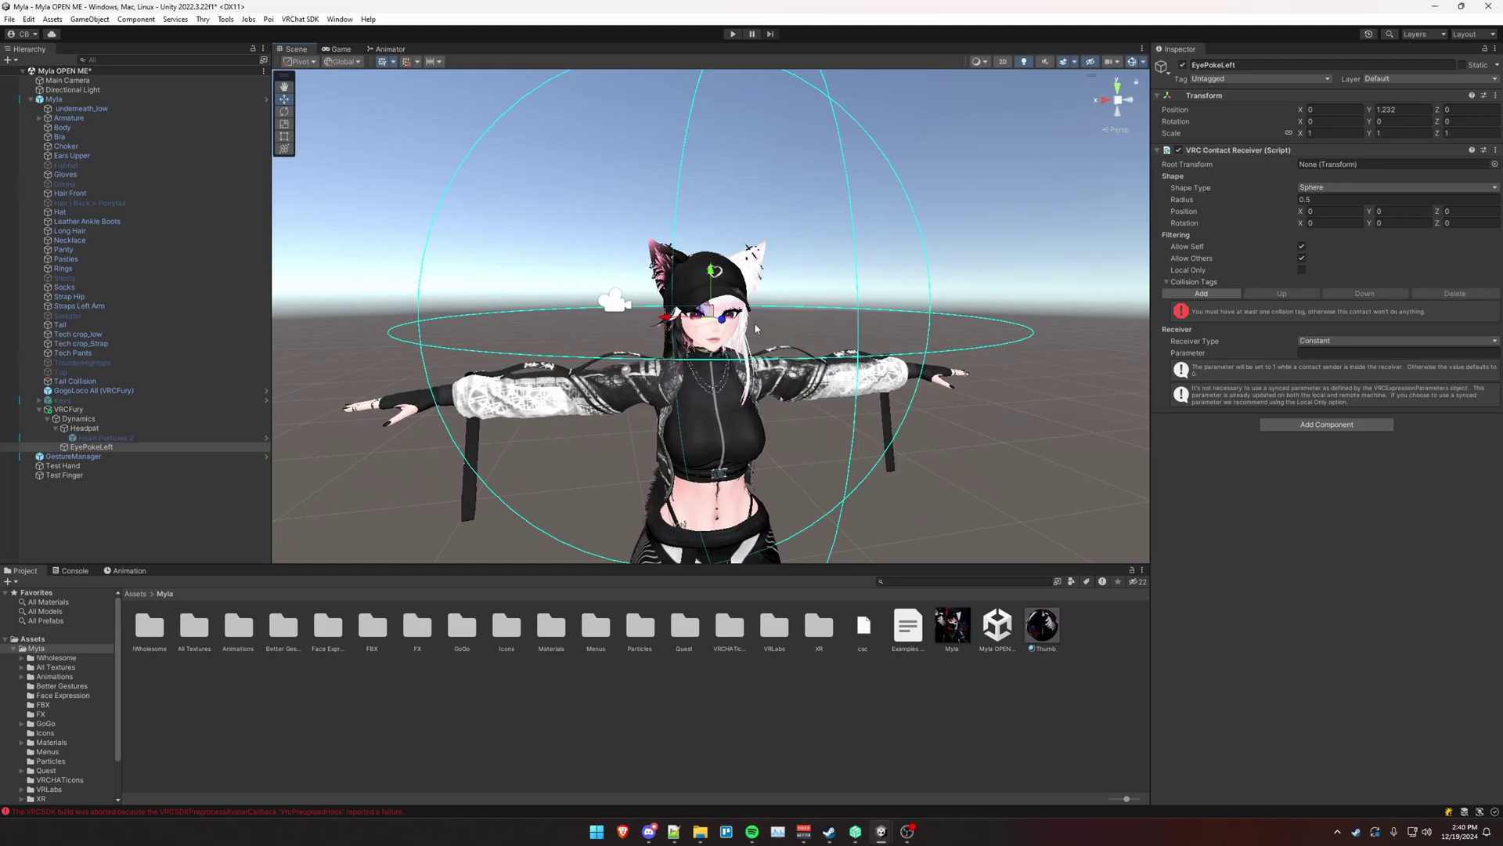
pyautogui.press('r')
pyautogui.moveTo(714, 318)
pyautogui.mouseDown()
pyautogui.moveTo(651, 326)
pyautogui.moveTo(699, 319)
pyautogui.mouseUp()
pyautogui.press('w')
# Step: Shift EyePokeLeft sideways onto the avatar's left eye, at about X -0.032
pyautogui.keyDown('alt'); pyautogui.moveTo(705, 337); pyautogui.dragTo(1449, 379, button='right'); pyautogui.keyUp('alt')
pyautogui.moveTo(799, 337); pyautogui.dragTo(685, 349, button='middle')
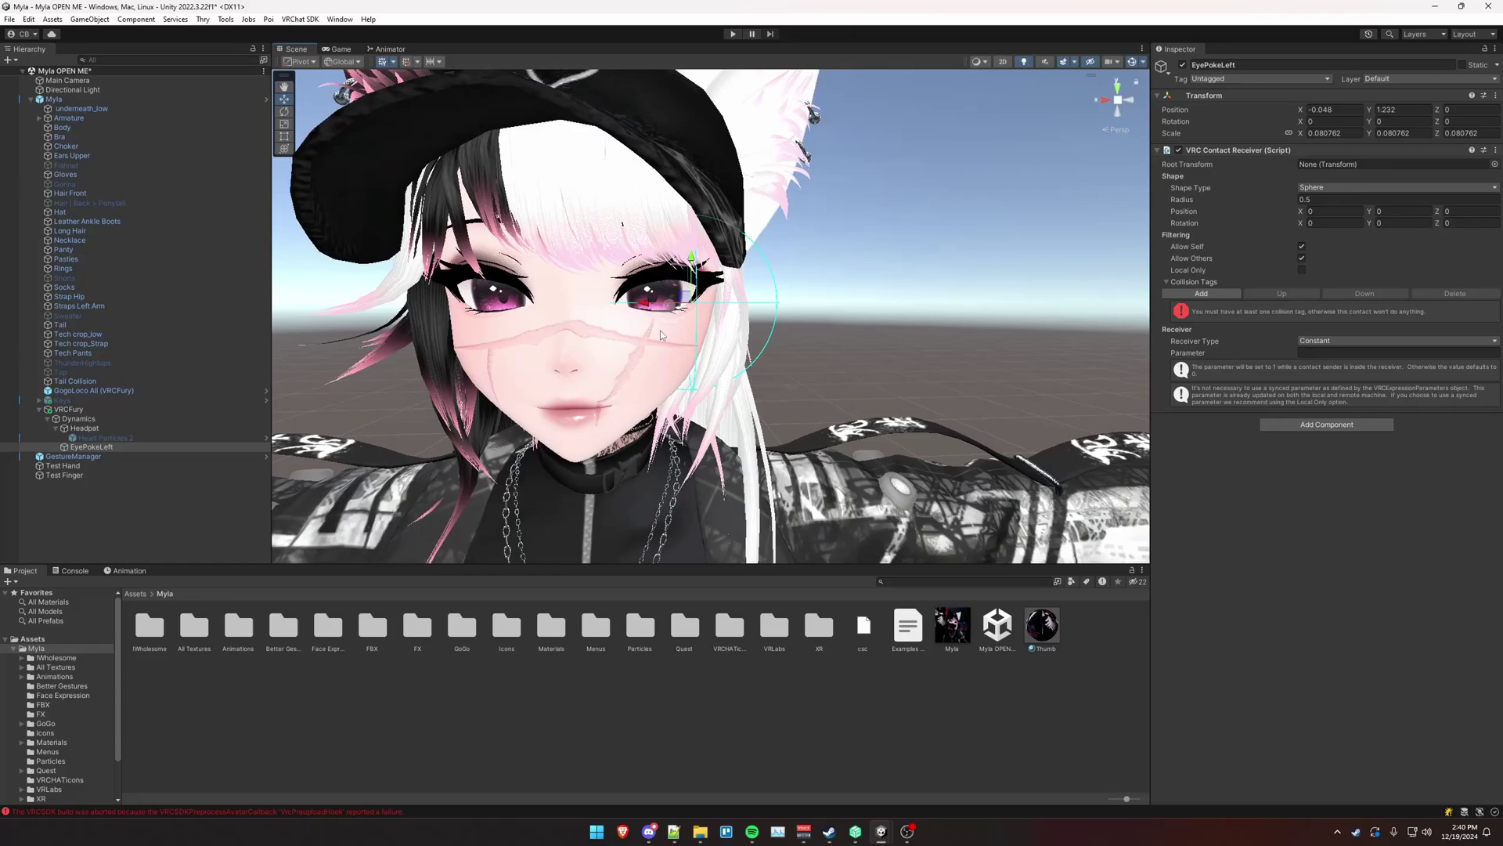
pyautogui.moveTo(656, 304); pyautogui.dragTo(624, 304)
# Step: Move EyePokeLeft forward over the eye to about Y 1.234 and Z 0.013, and reduce its scale to about 0.064
pyautogui.keyDown('alt'); pyautogui.moveTo(686, 349); pyautogui.dragTo(924, 349); pyautogui.keyUp('alt')
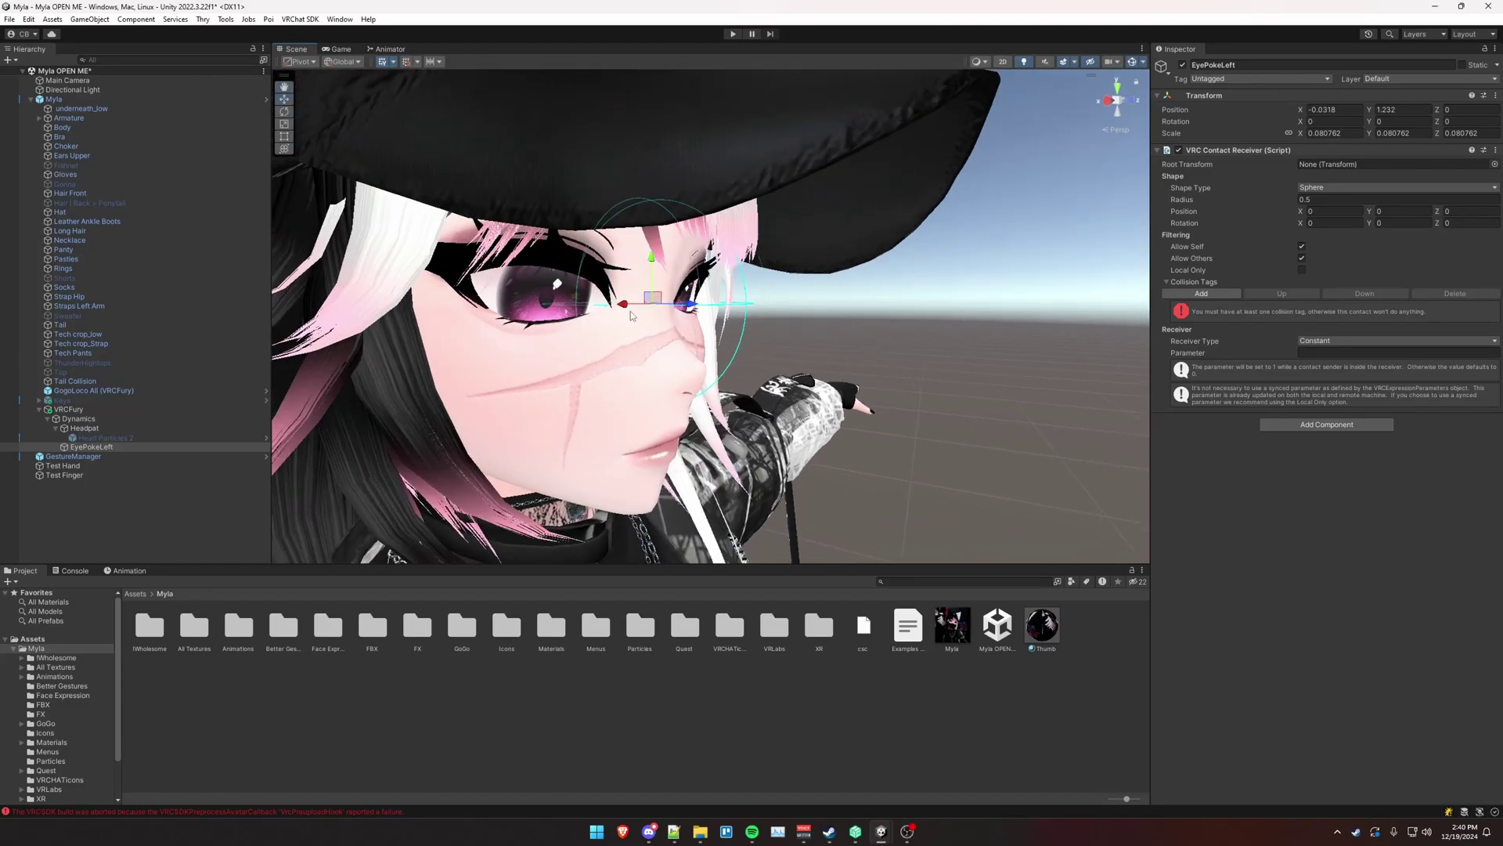
pyautogui.moveTo(657, 297); pyautogui.dragTo(719, 299)
pyautogui.press('r')
pyautogui.press('w')
pyautogui.keyDown('alt'); pyautogui.moveTo(822, 349); pyautogui.dragTo(808, 312); pyautogui.keyUp('alt')
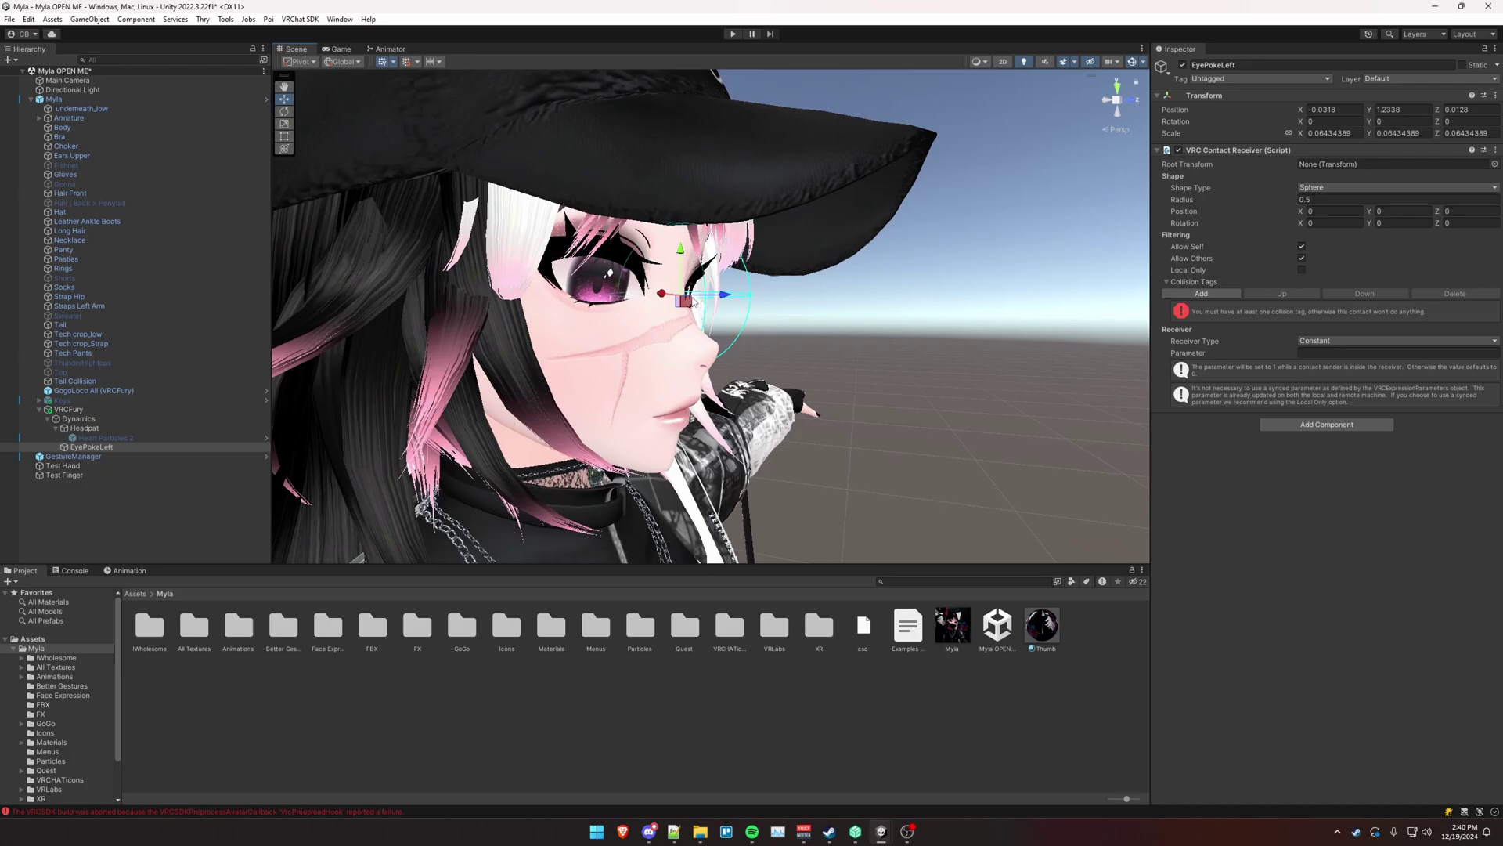
pyautogui.scroll(5, 681, 300)
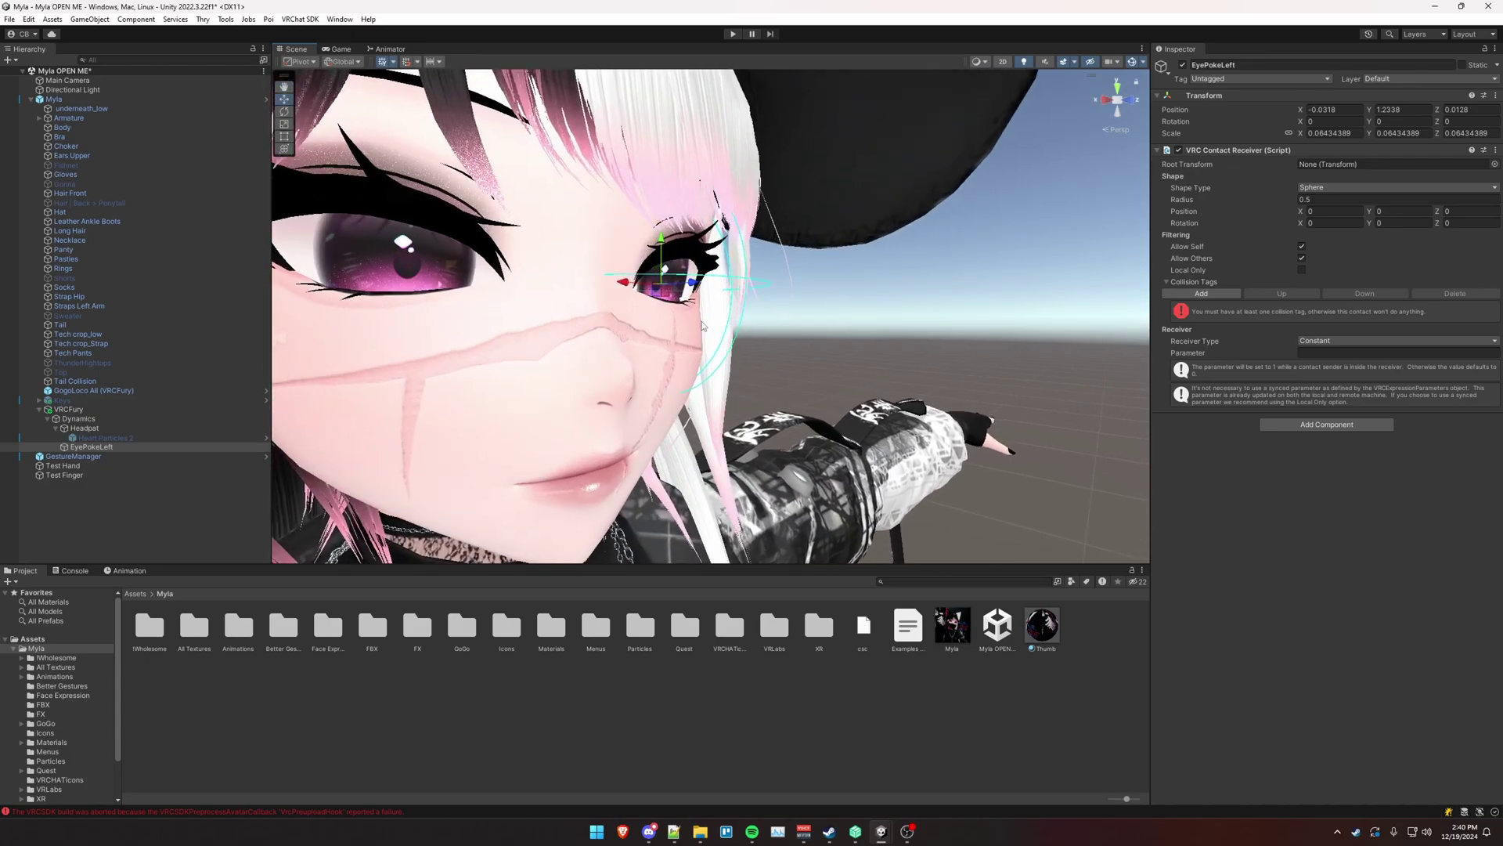
pyautogui.scroll(3, 816, 352)
pyautogui.keyDown('alt'); pyautogui.moveTo(816, 352); pyautogui.dragTo(704, 256); pyautogui.keyUp('alt')
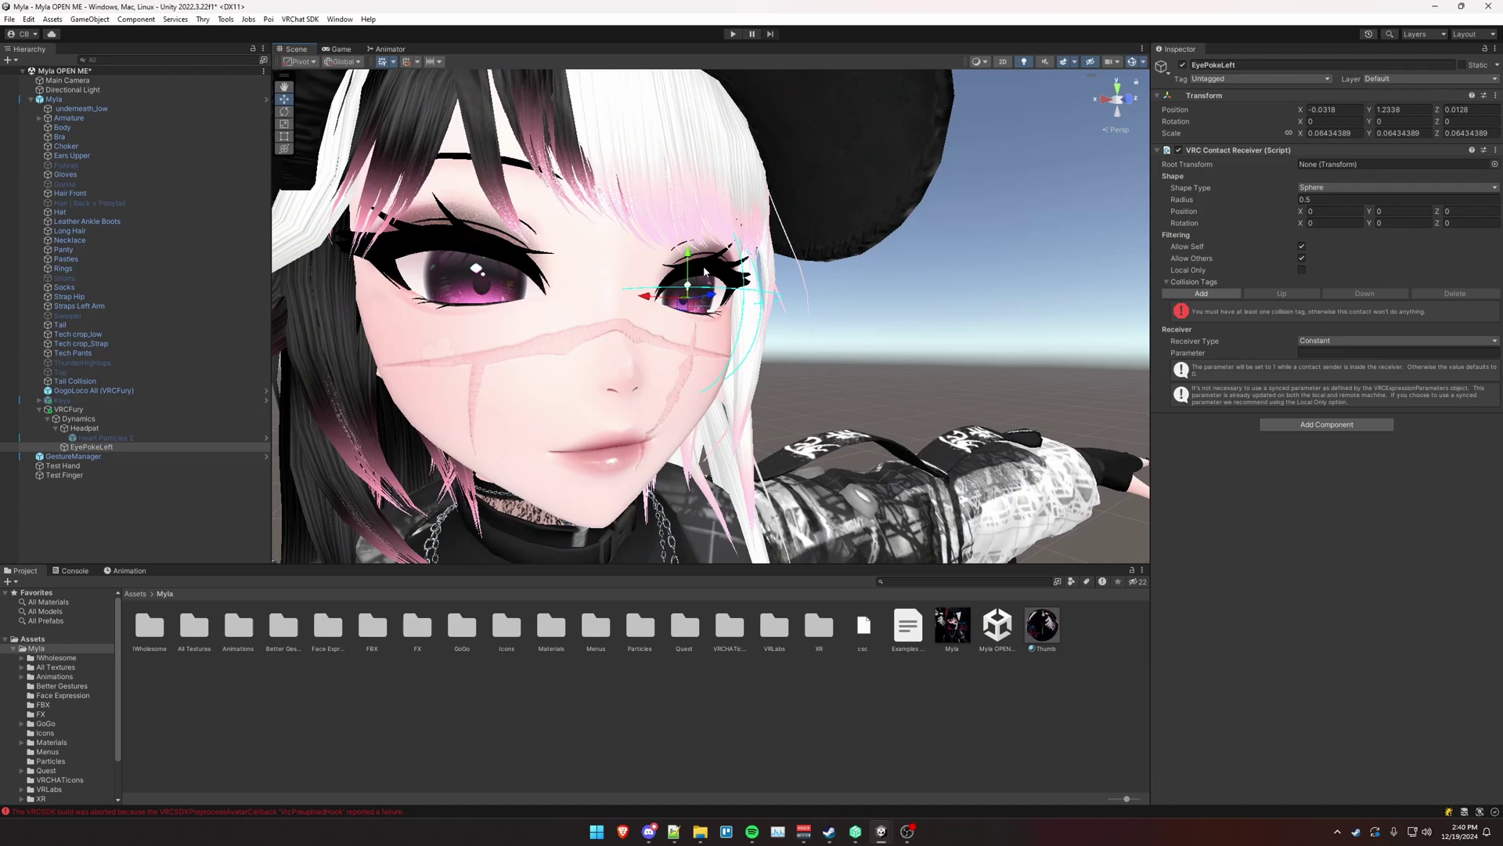
pyautogui.keyDown('alt'); pyautogui.moveTo(770, 341); pyautogui.dragTo(869, 379); pyautogui.keyUp('alt')
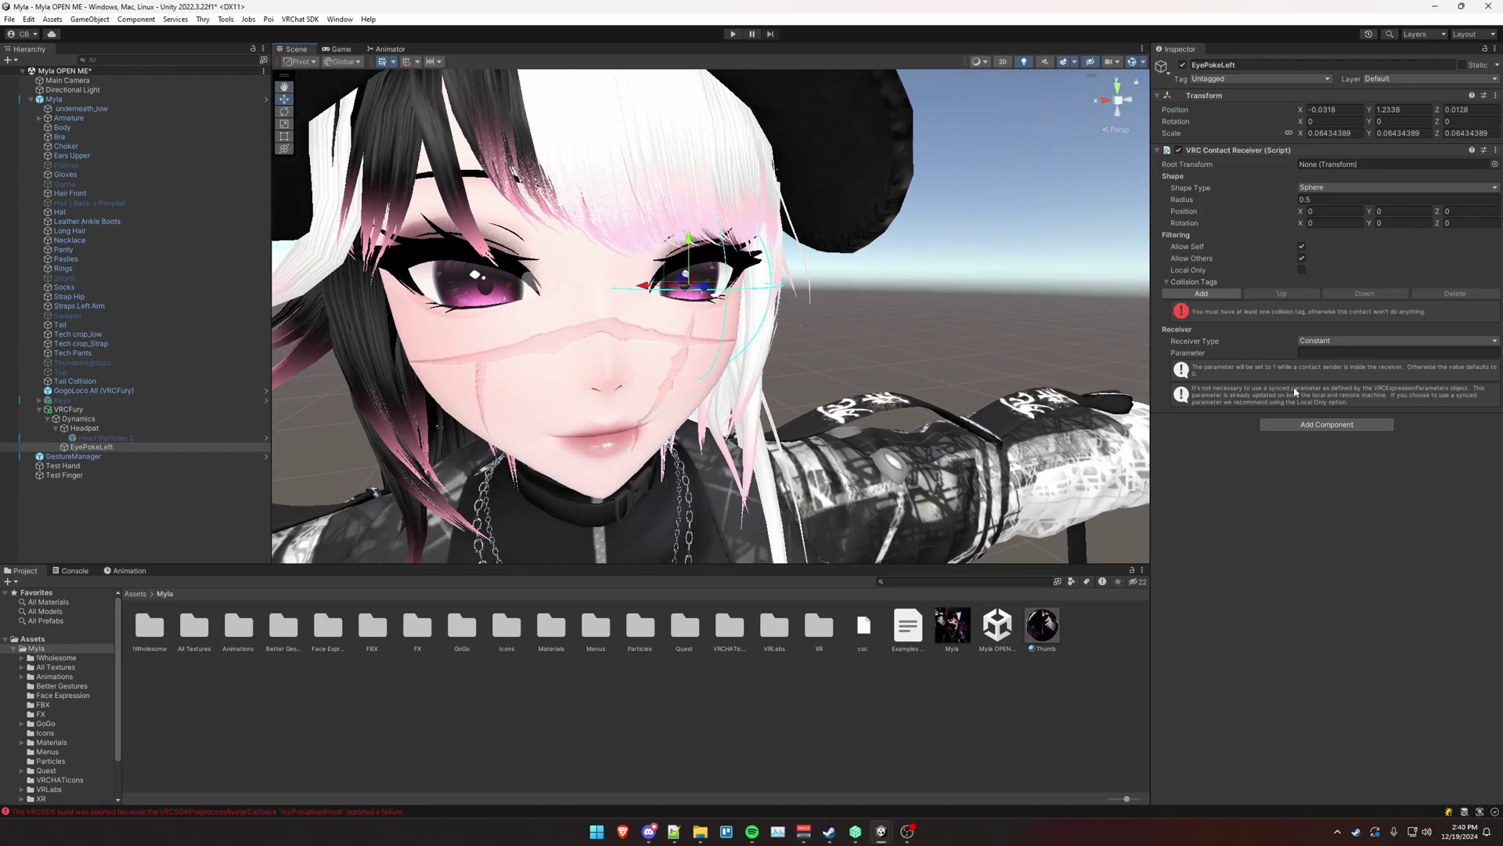
# Step: Disable Allow Self on the EyePokeLeft receiver and add a Finger collision tag
pyautogui.click(1302, 248)
pyautogui.click(1206, 297)
pyautogui.click(1248, 308)
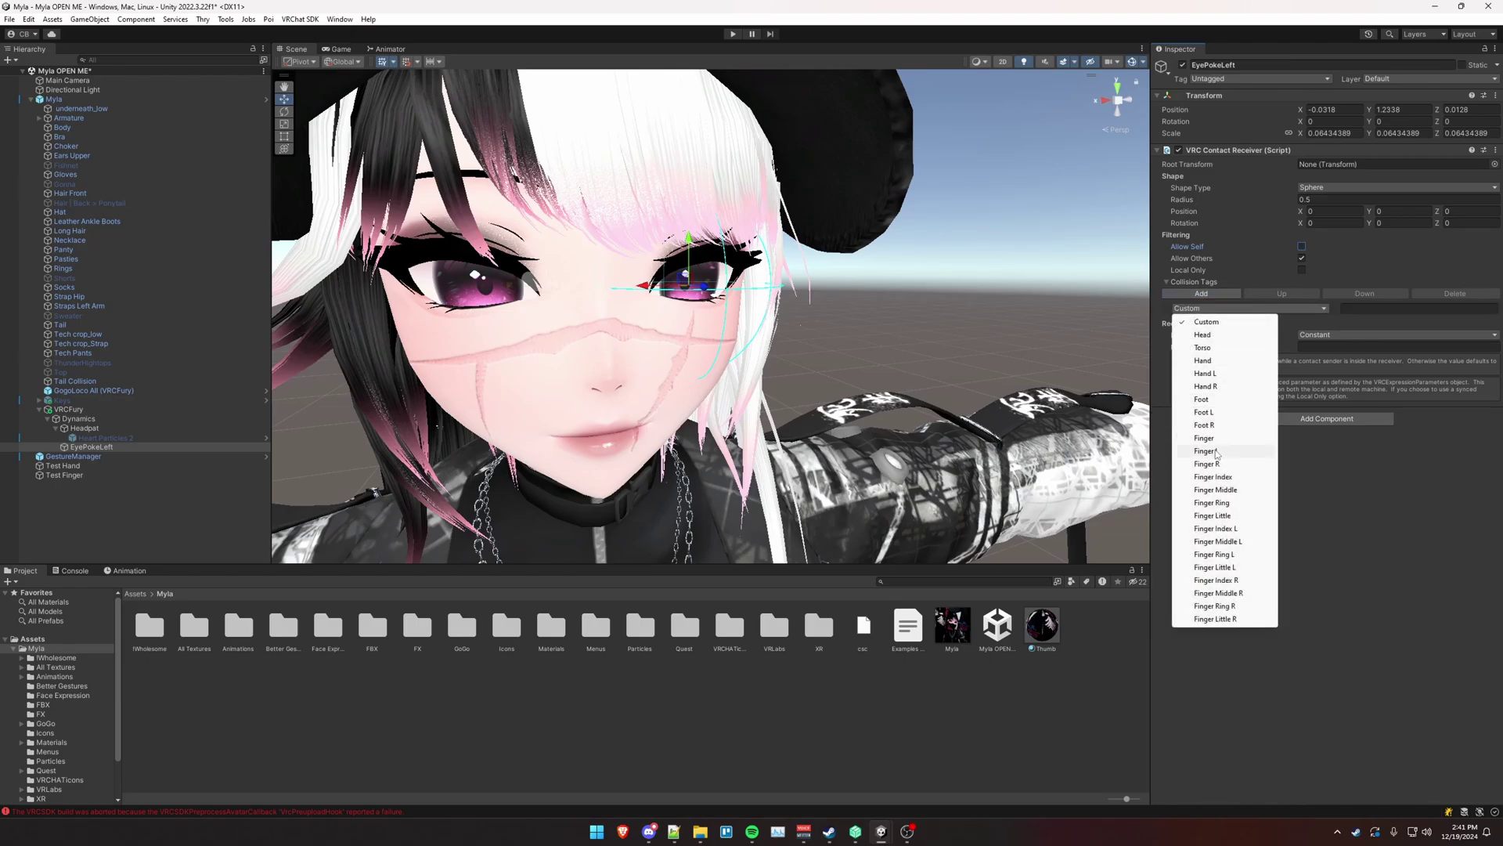
pyautogui.click(1205, 439)
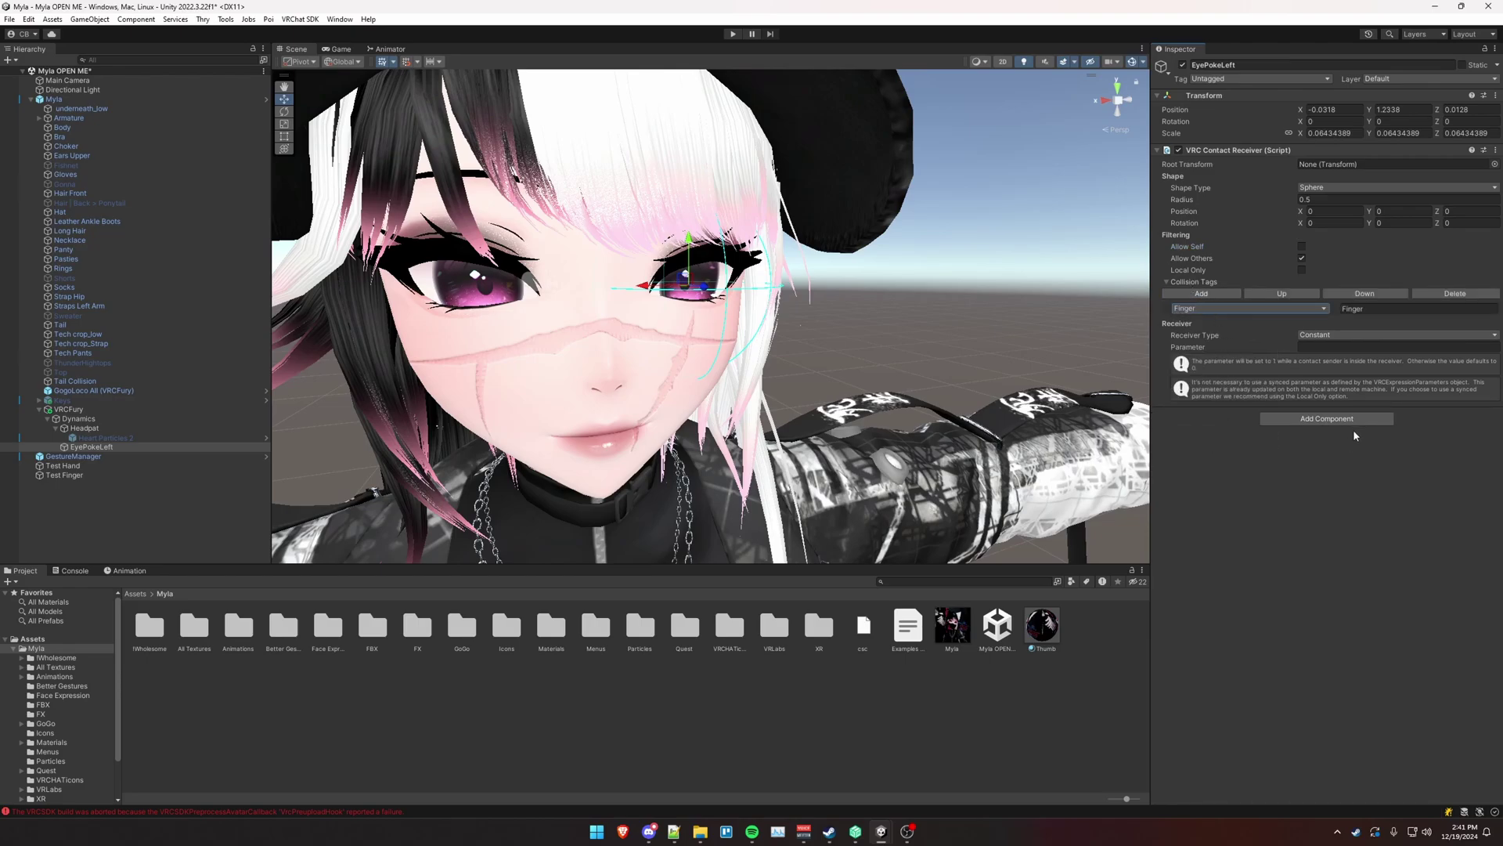
# Step: Set the receiver type to Proximity and name its parameter EyePokeLeft
pyautogui.click(1309, 335)
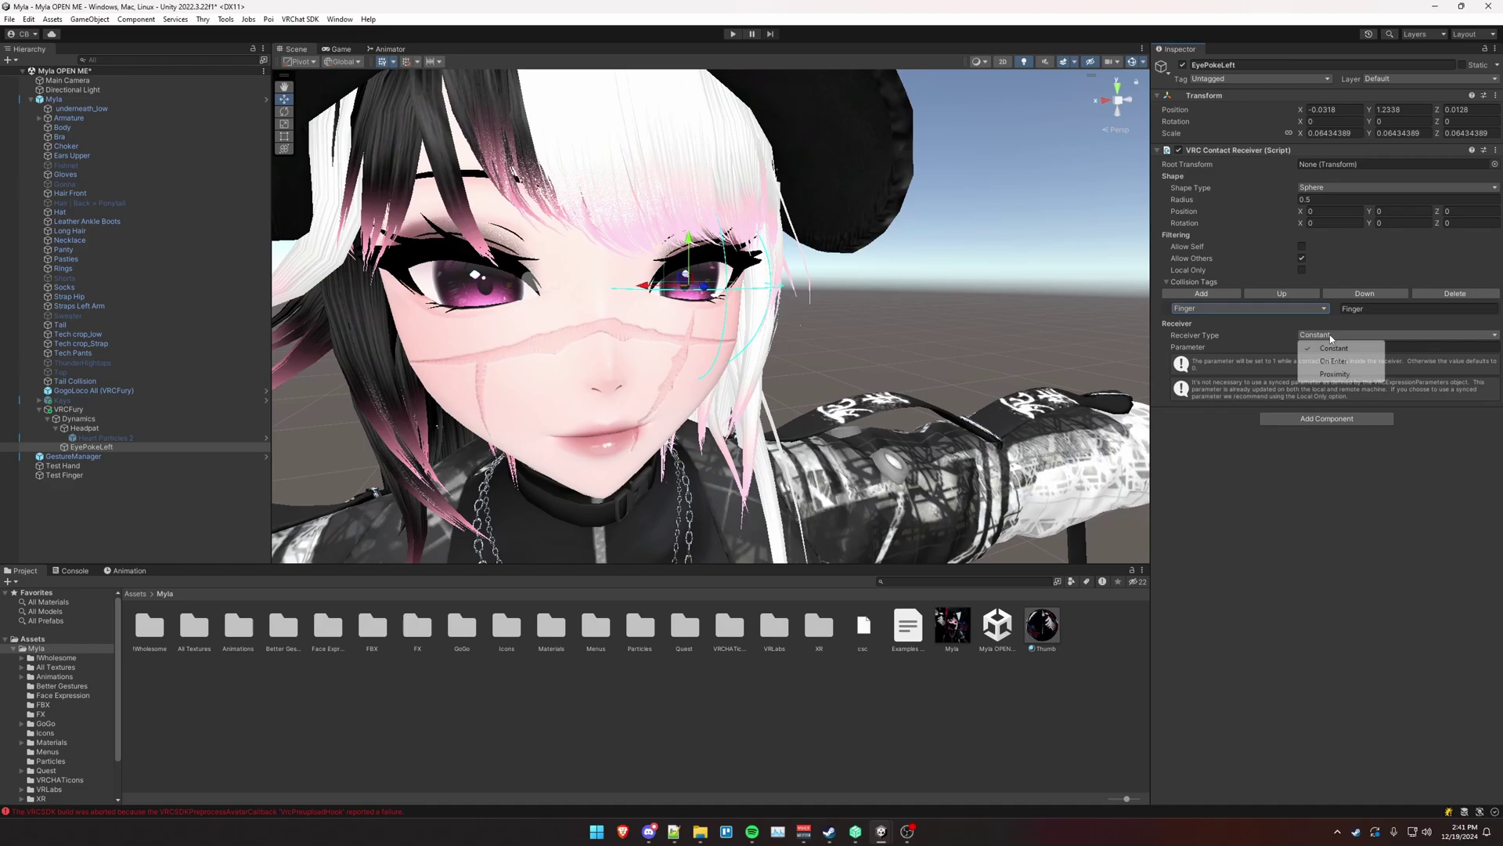
pyautogui.click(1325, 376)
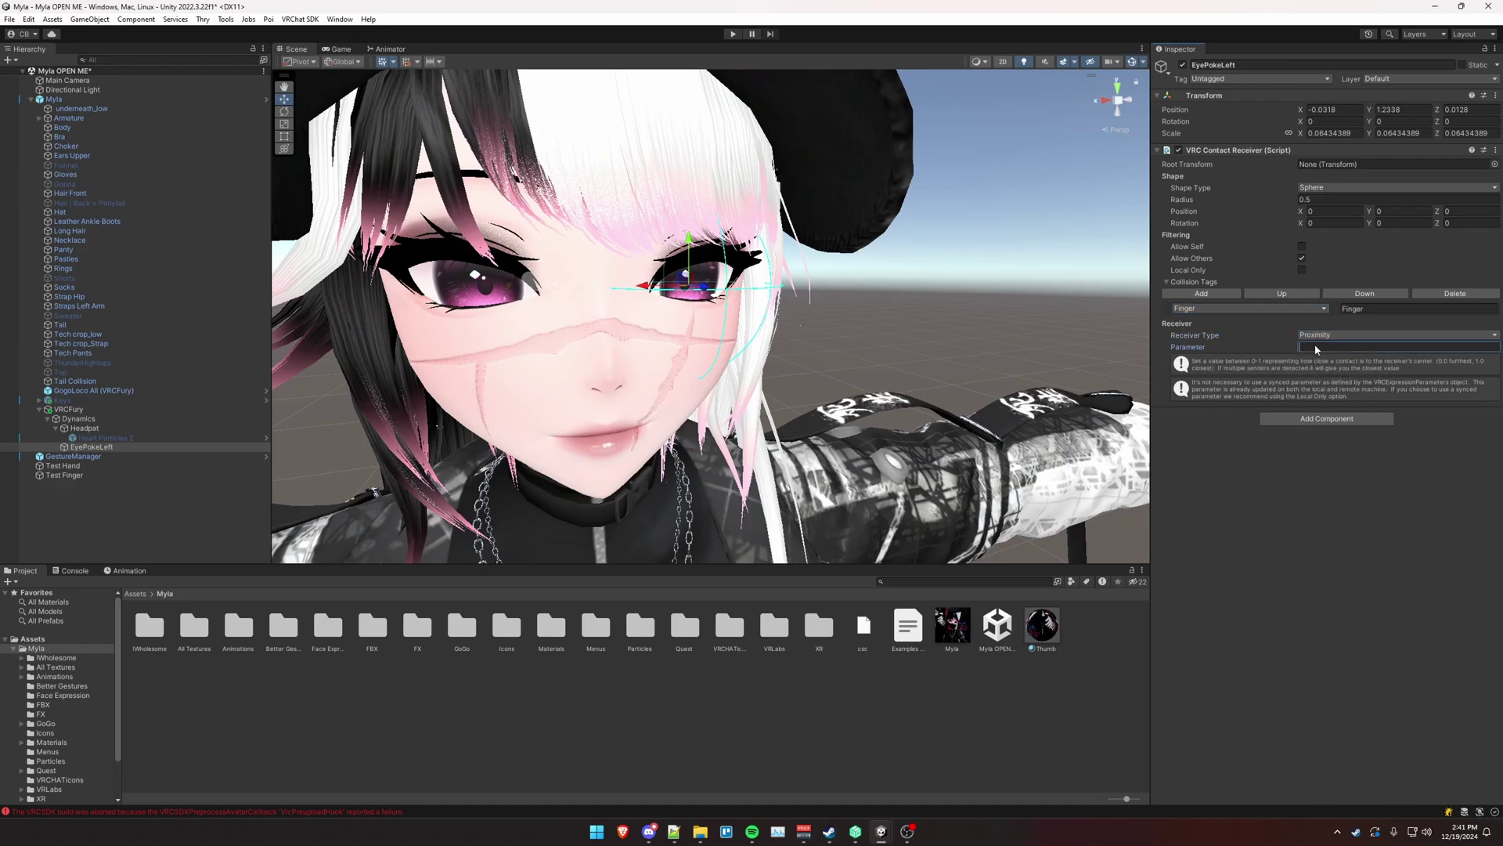
pyautogui.write('EyePo')
# Step: Add a VRCFury Armature Link component to EyePokeLeft and link it to the Head bone
pyautogui.click(1294, 420)
pyautogui.write('arm')
pyautogui.press('Up')
pyautogui.press('Up')
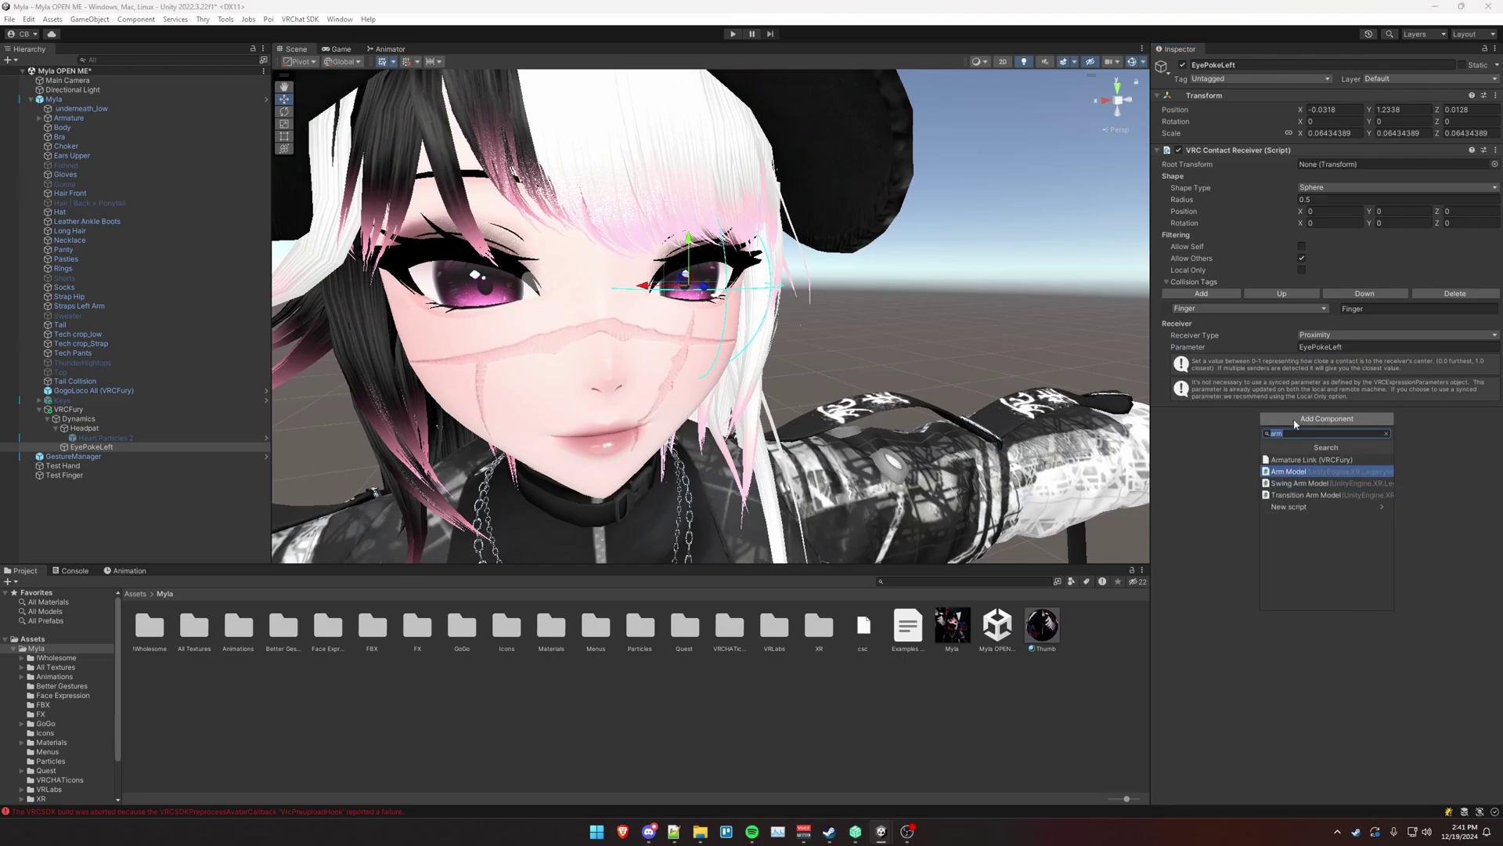
pyautogui.press('Return')
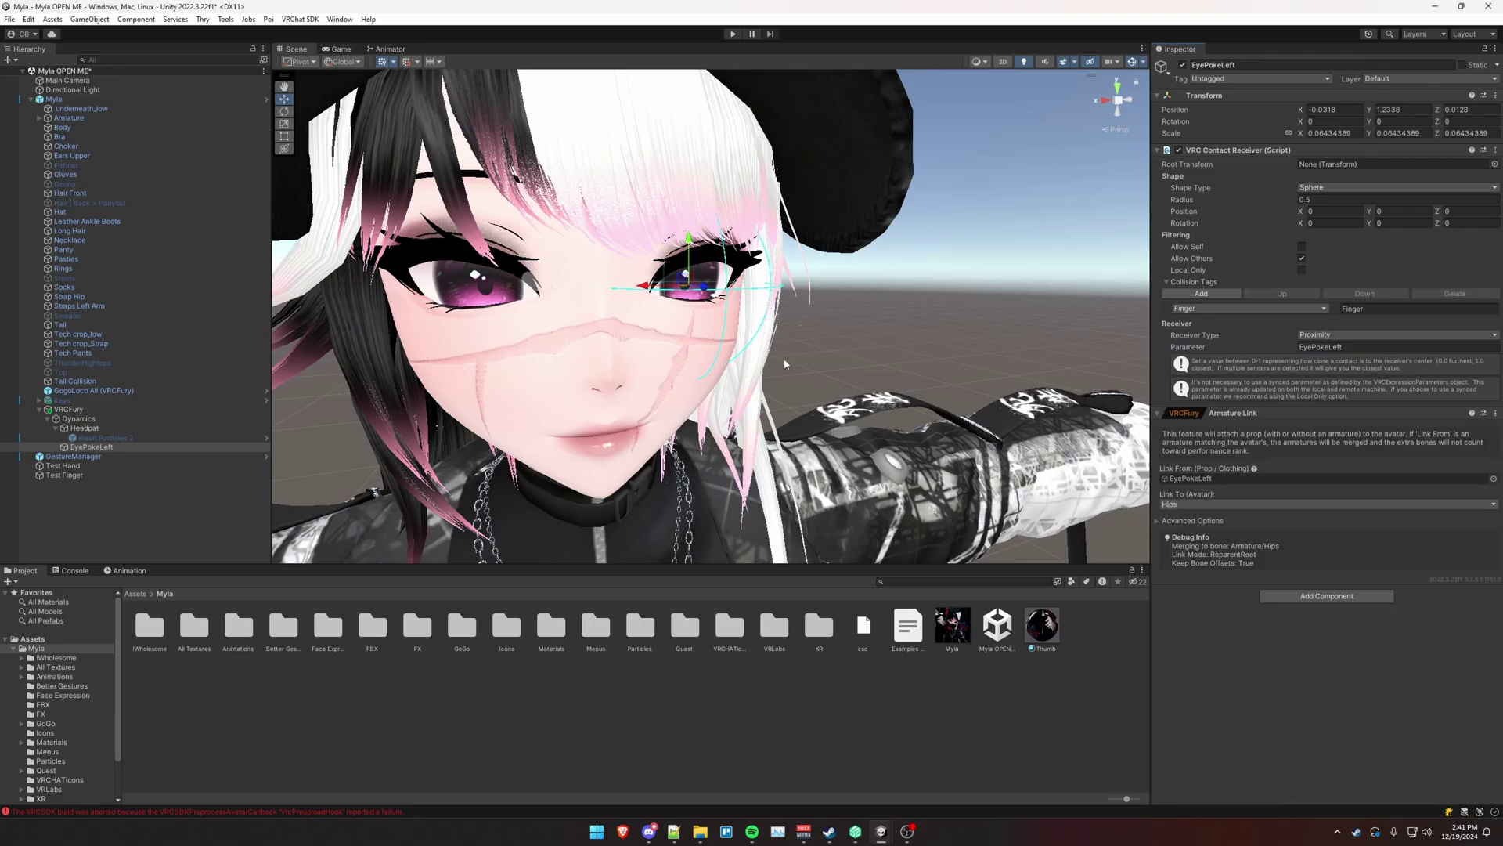
pyautogui.click(1165, 504)
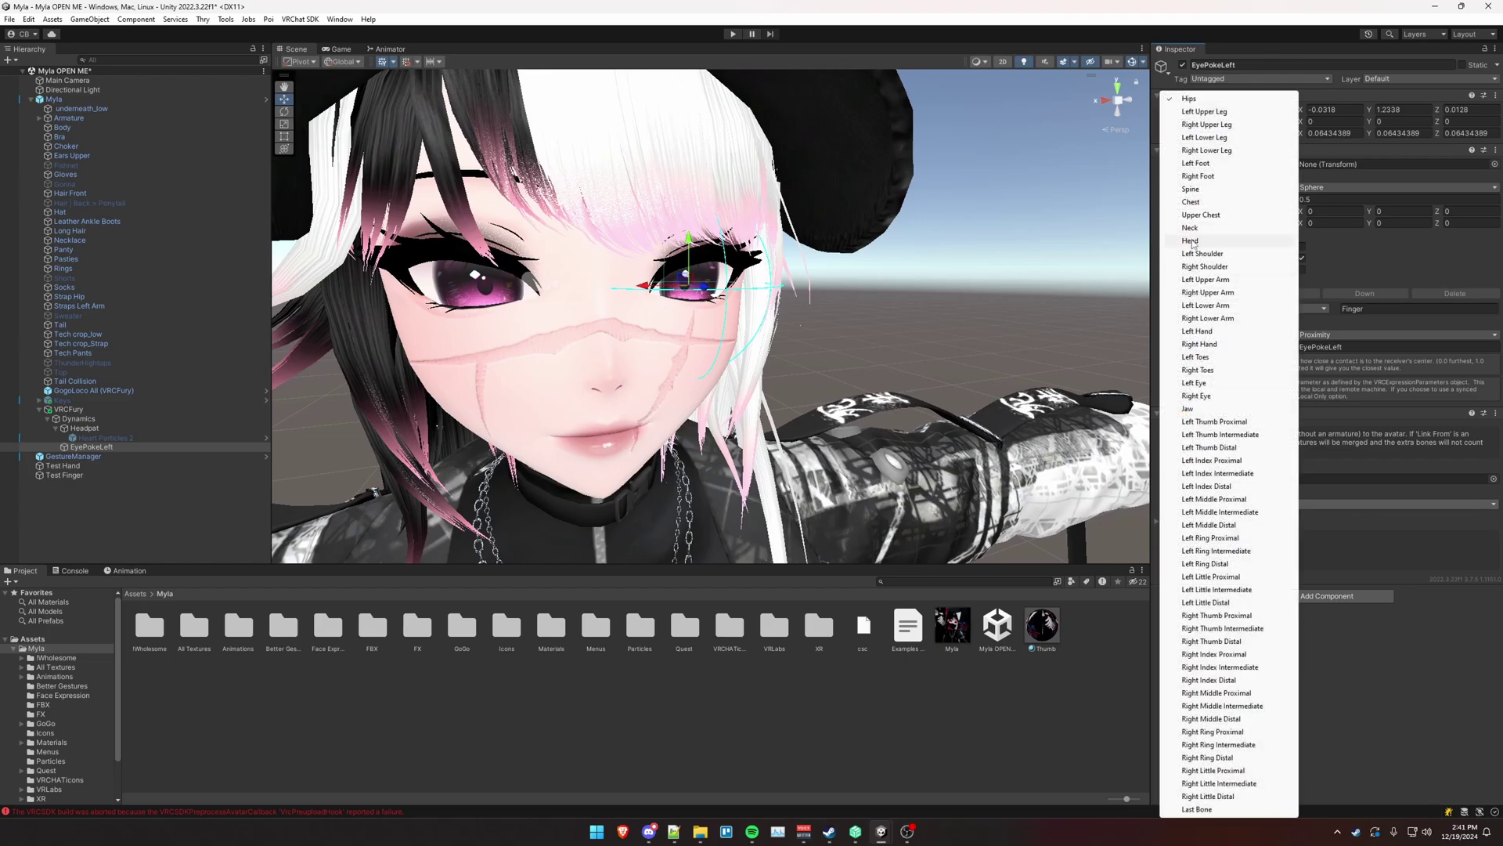
pyautogui.click(1192, 241)
# Step: Add a VRCFury Toggle component to EyePokeLeft and enable its Use a Global Parameter option
pyautogui.click(1304, 597)
pyautogui.write('toggle')
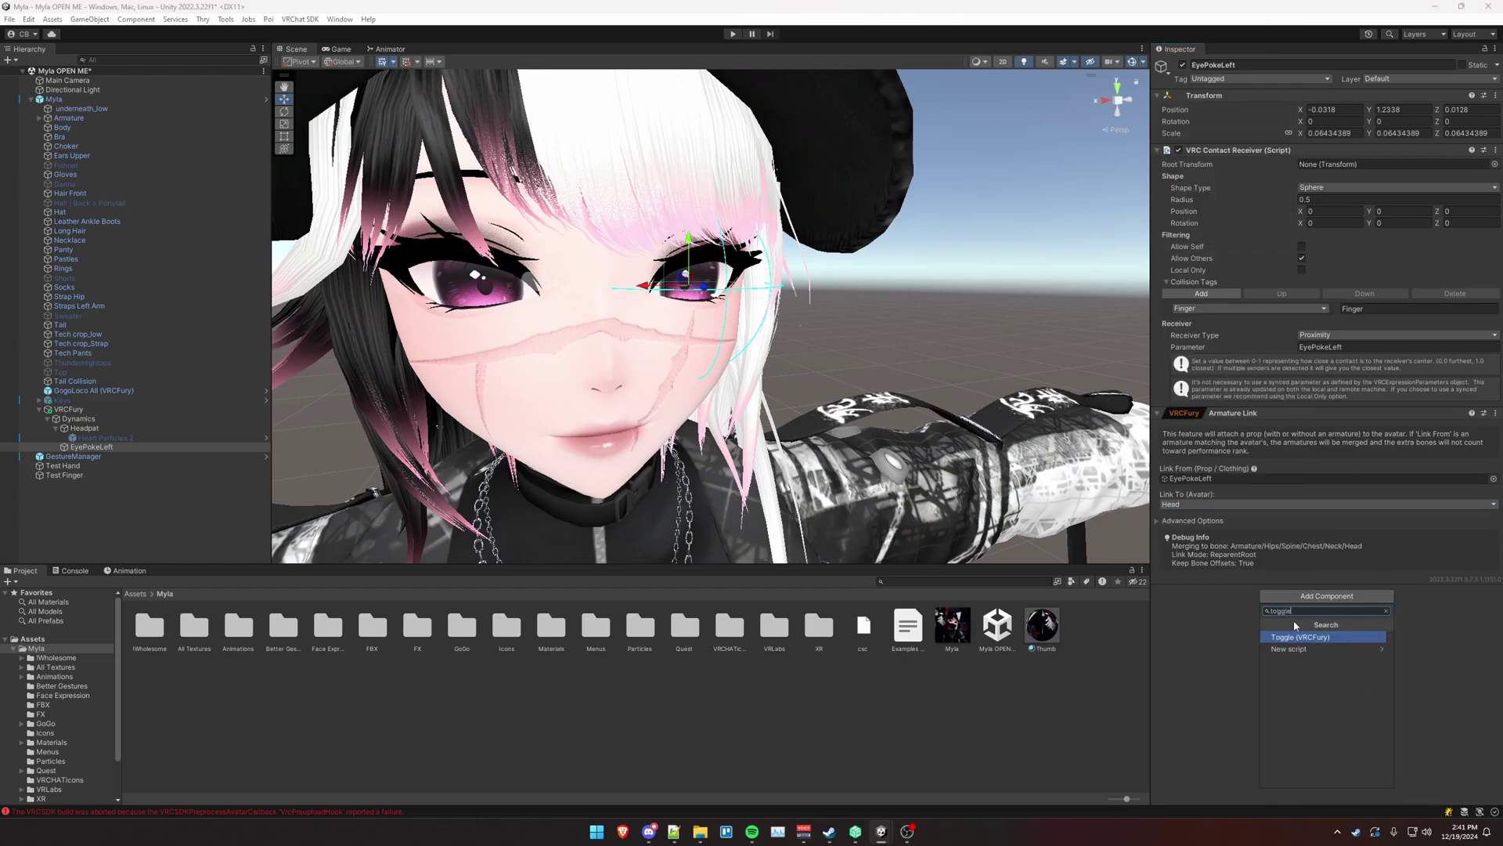
pyautogui.press('Return')
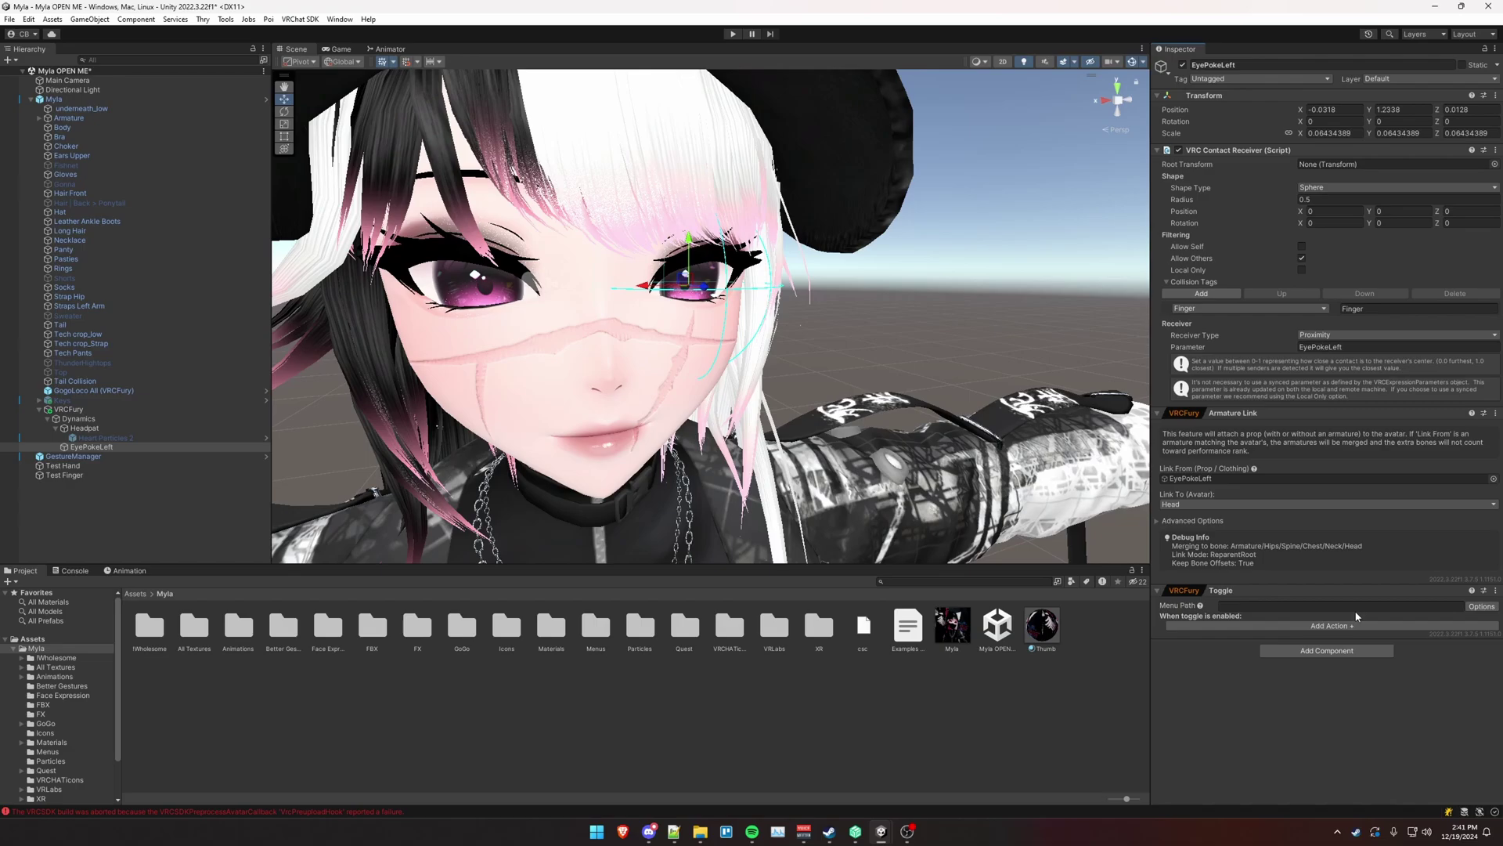
pyautogui.click(1479, 608)
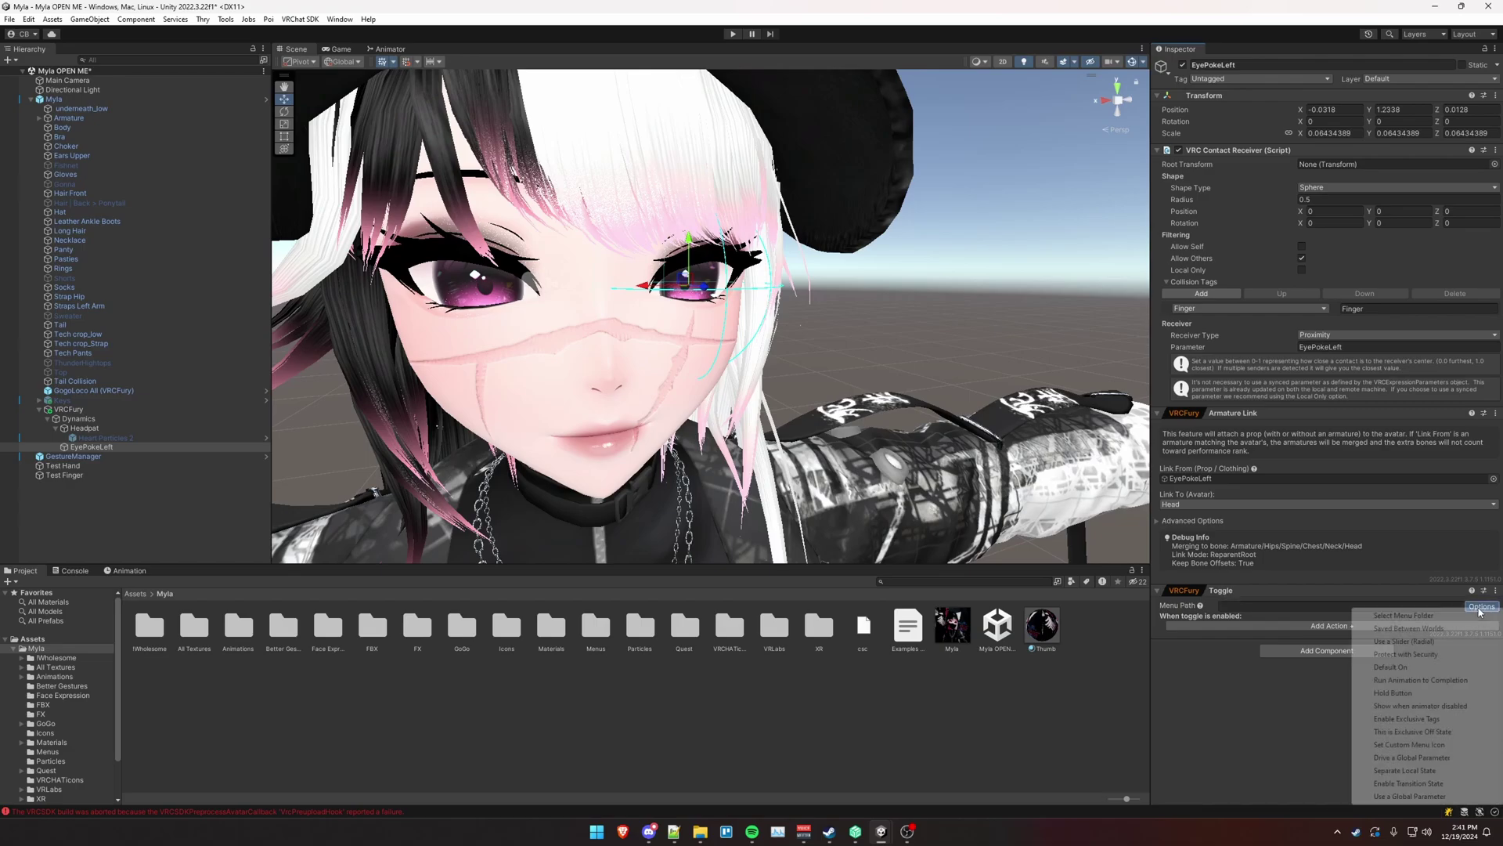
pyautogui.click(1425, 796)
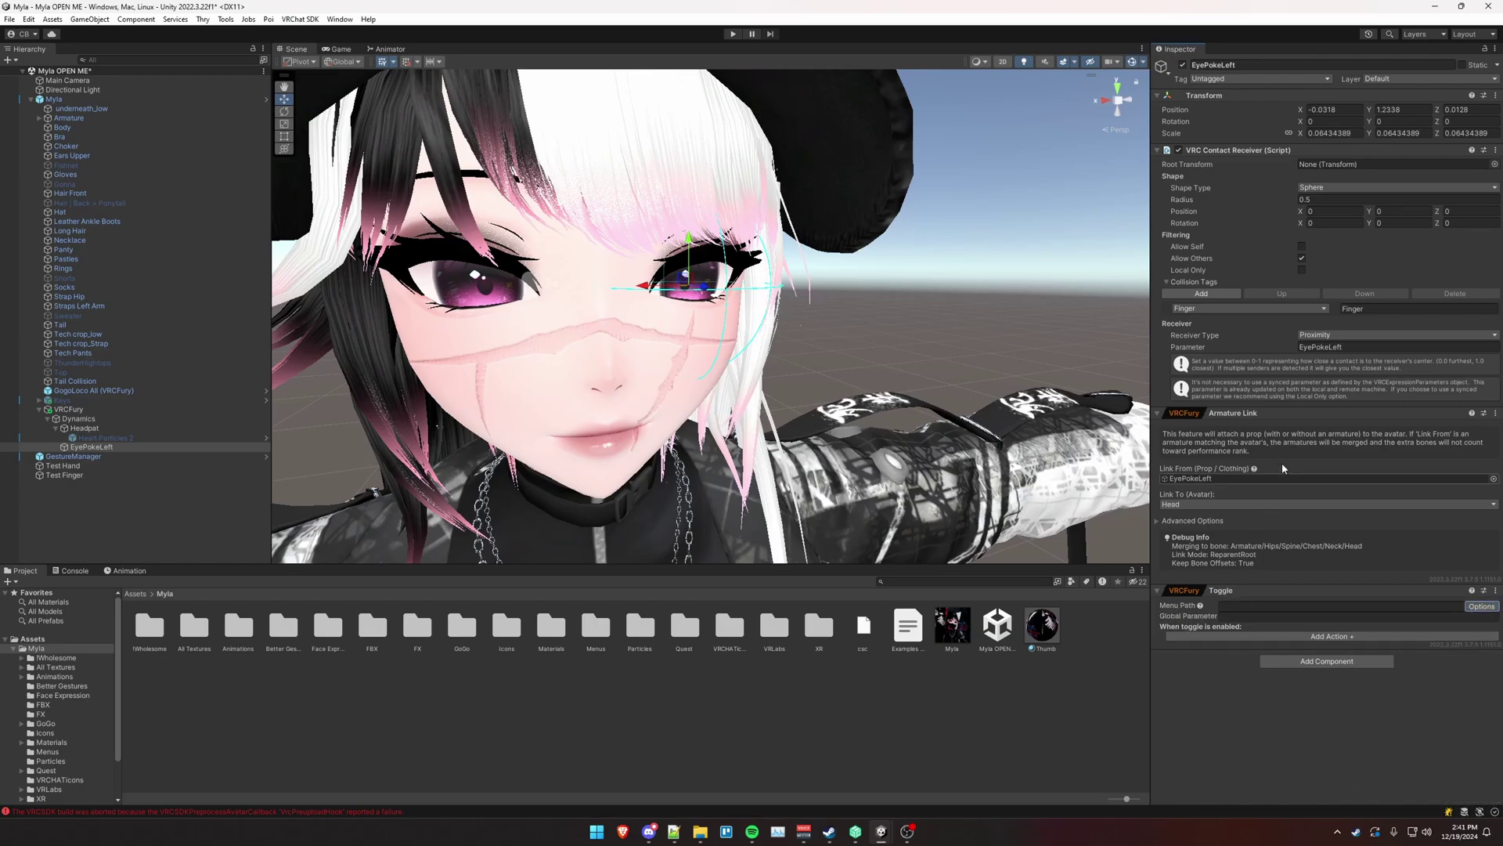
# Step: Set the EyePokeLeft toggle's global parameter to EyePokeLeft and make the toggle a slider (radial)
pyautogui.doubleClick(1314, 349)
pyautogui.hotkey('ctrl', 'c')
pyautogui.click(1245, 616)
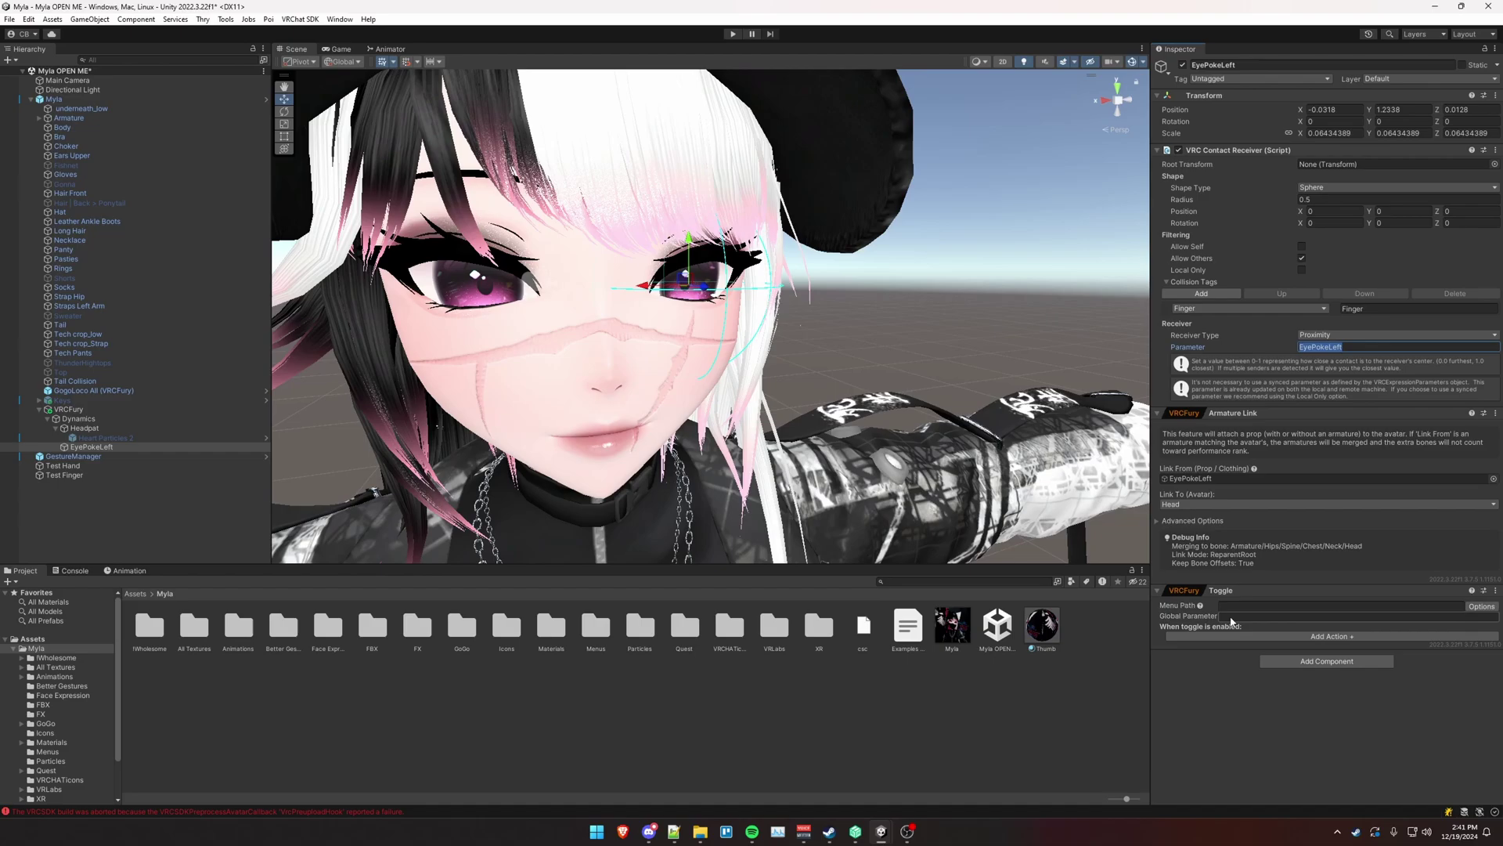
pyautogui.hotkey('ctrl', 'v')
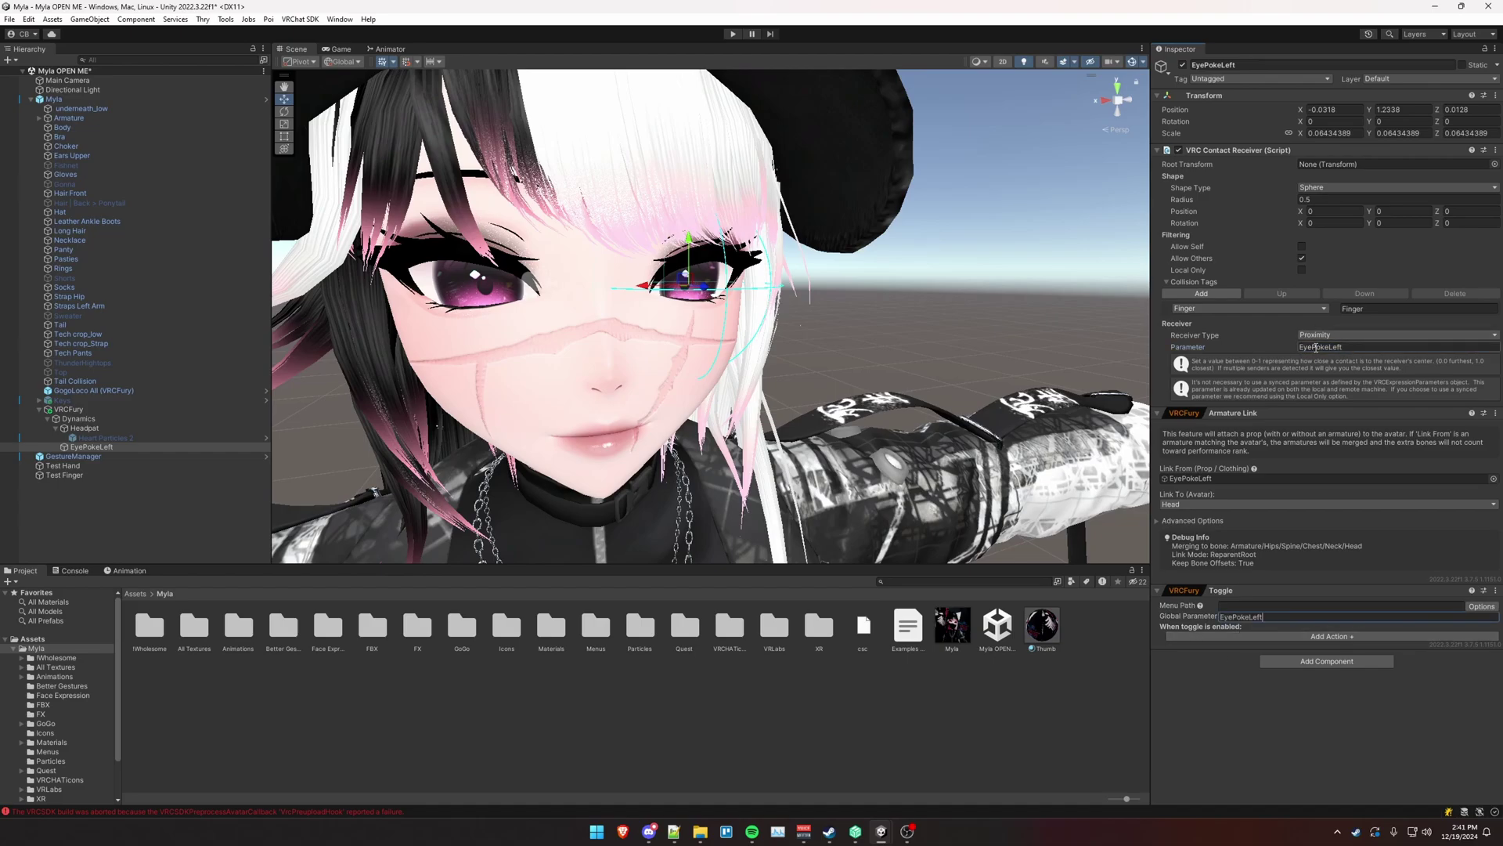
pyautogui.click(1486, 609)
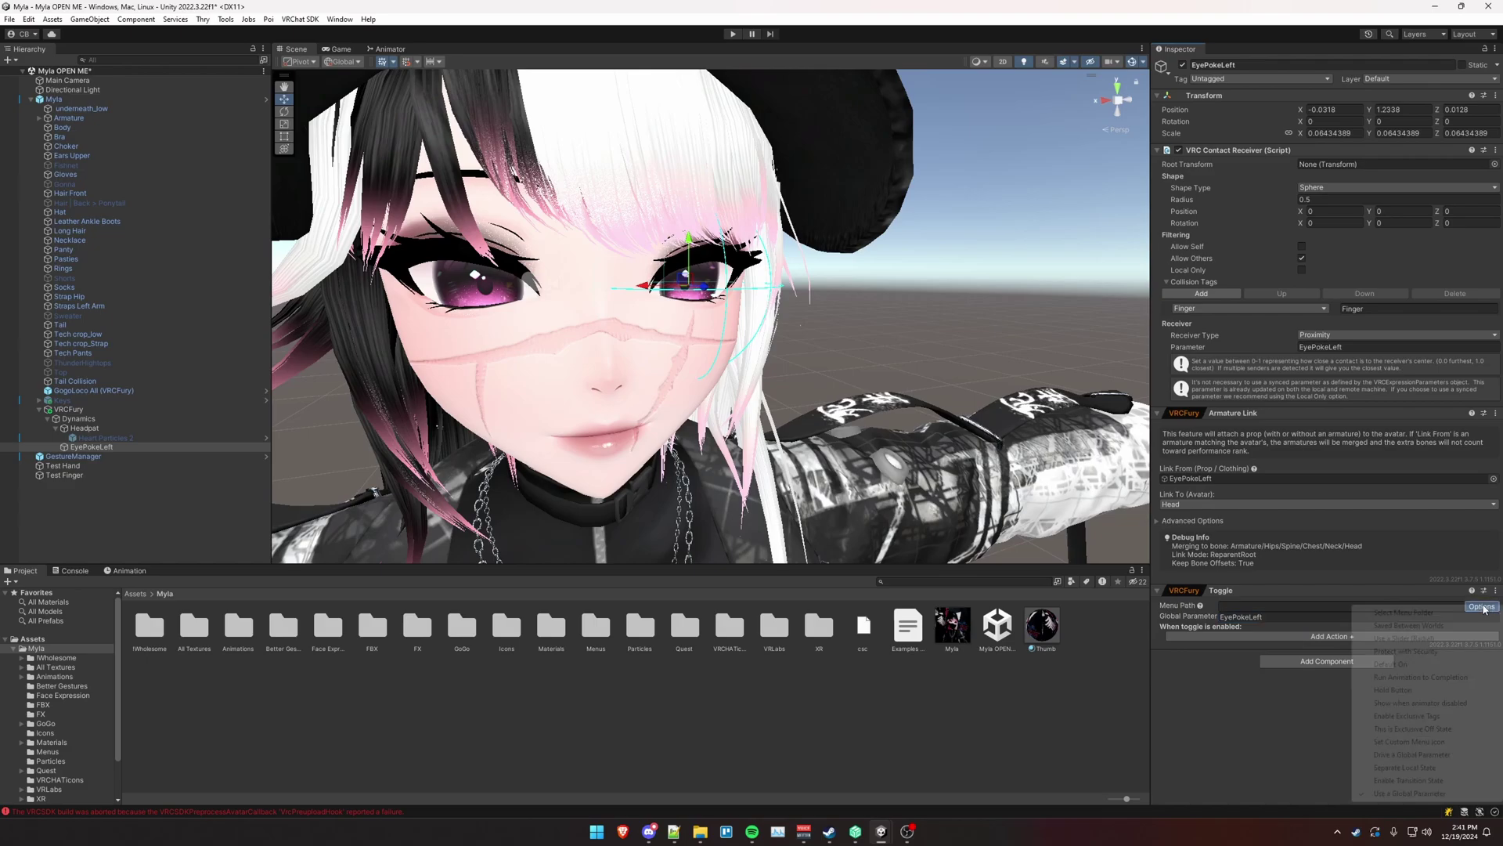
pyautogui.click(1398, 638)
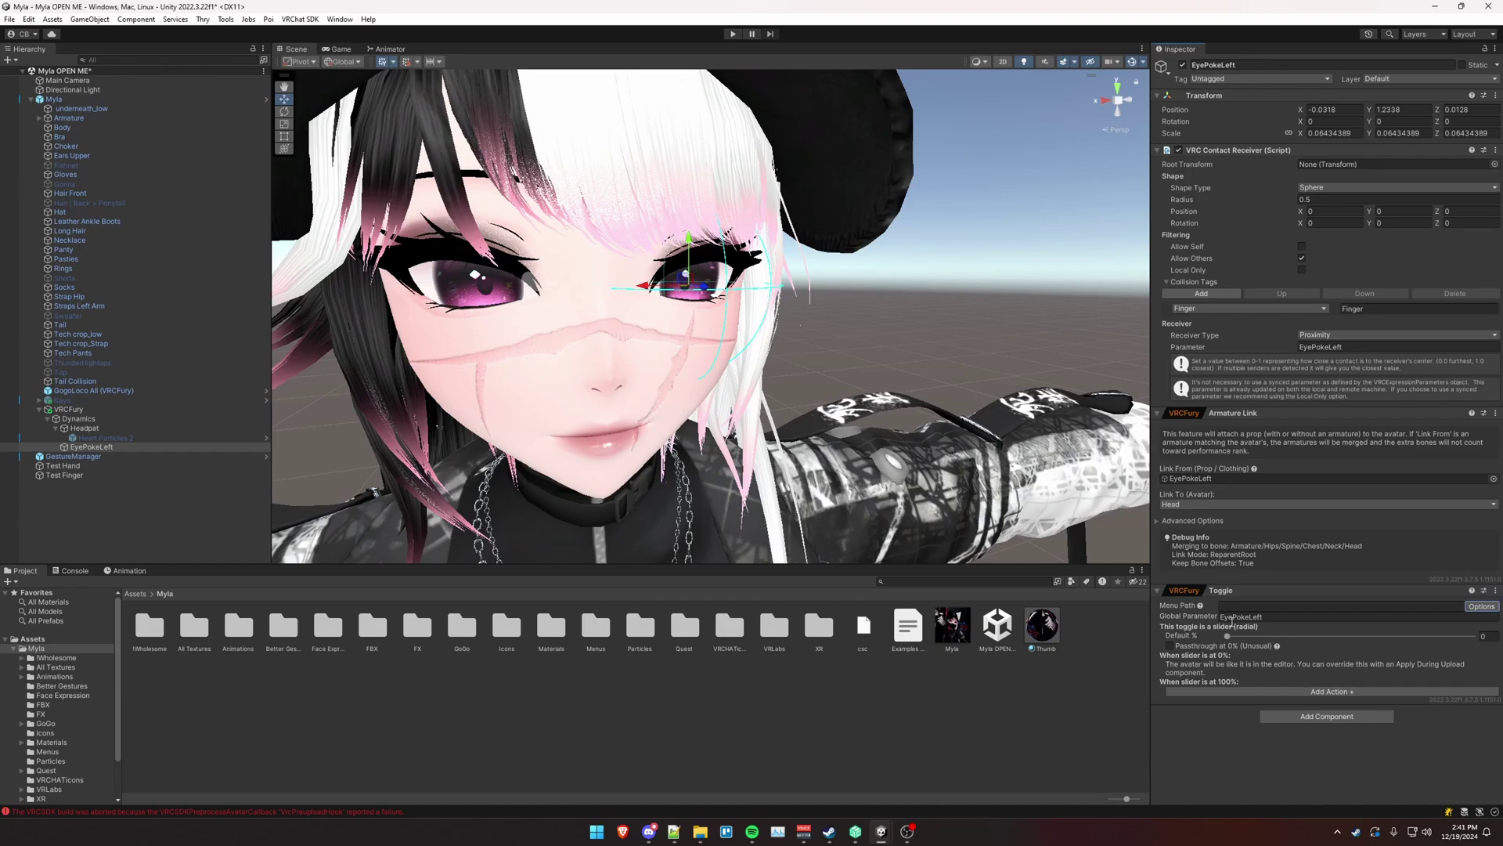
# Step: Add a BlendShape action to the EyePokeLeft slider's 100% state using the Eye - Blink L blendshape
pyautogui.click(1323, 692)
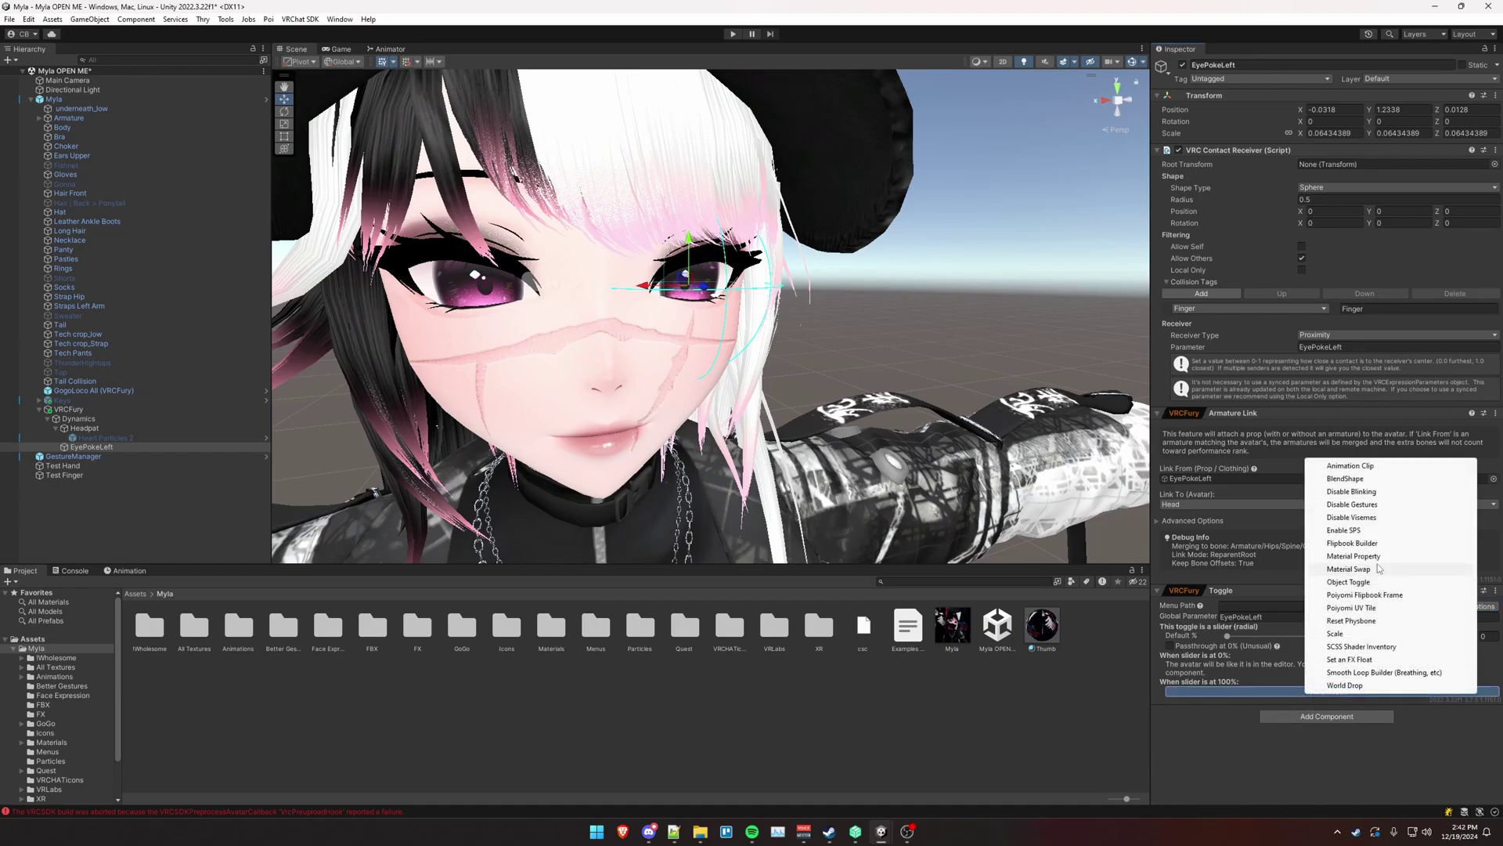
pyautogui.click(1336, 479)
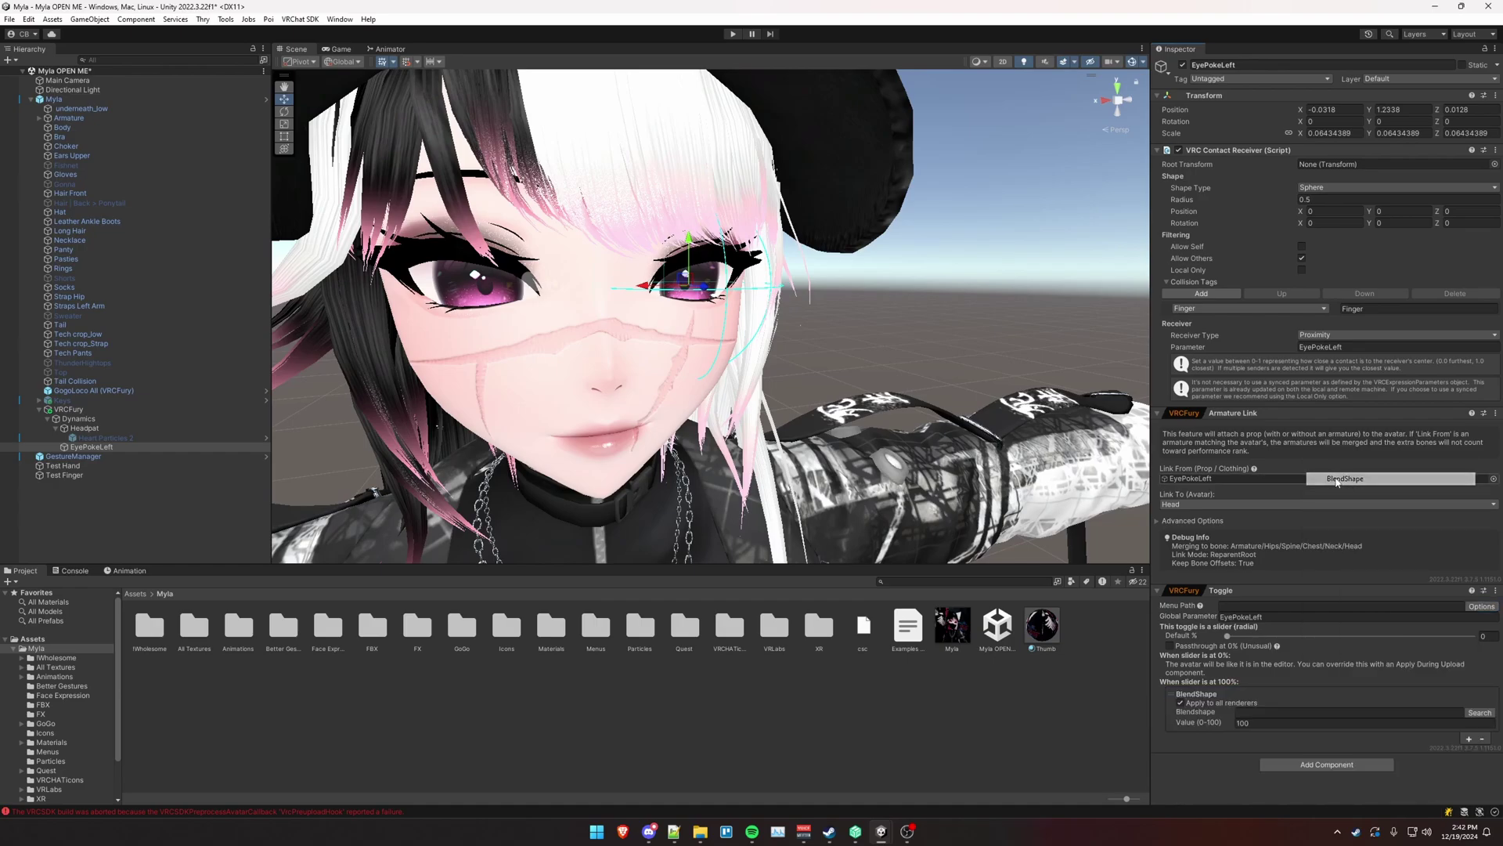
pyautogui.click(1479, 713)
pyautogui.write('blin')
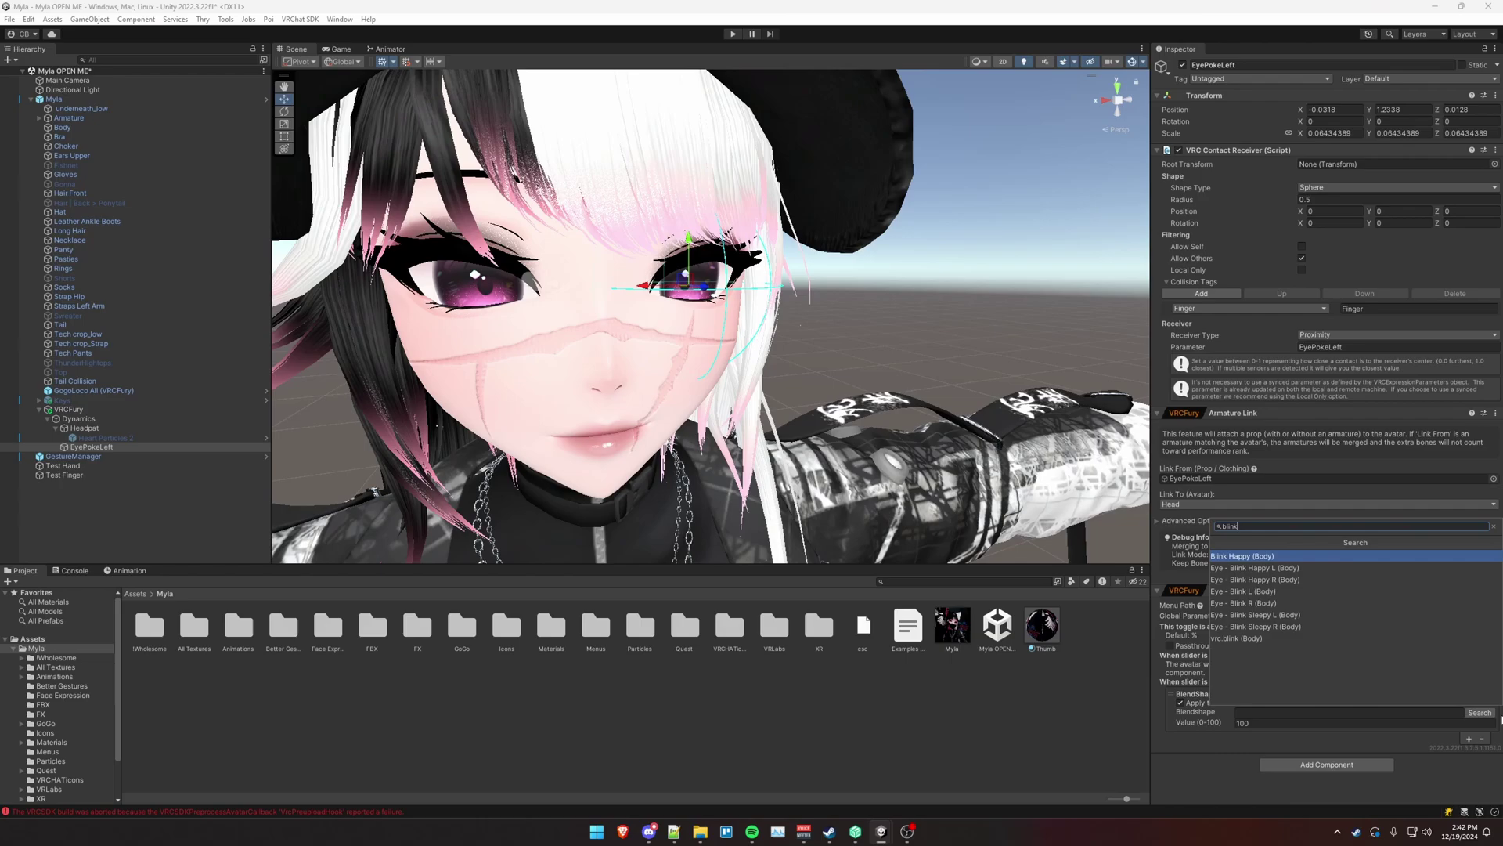
pyautogui.write('k')
pyautogui.click(1245, 591)
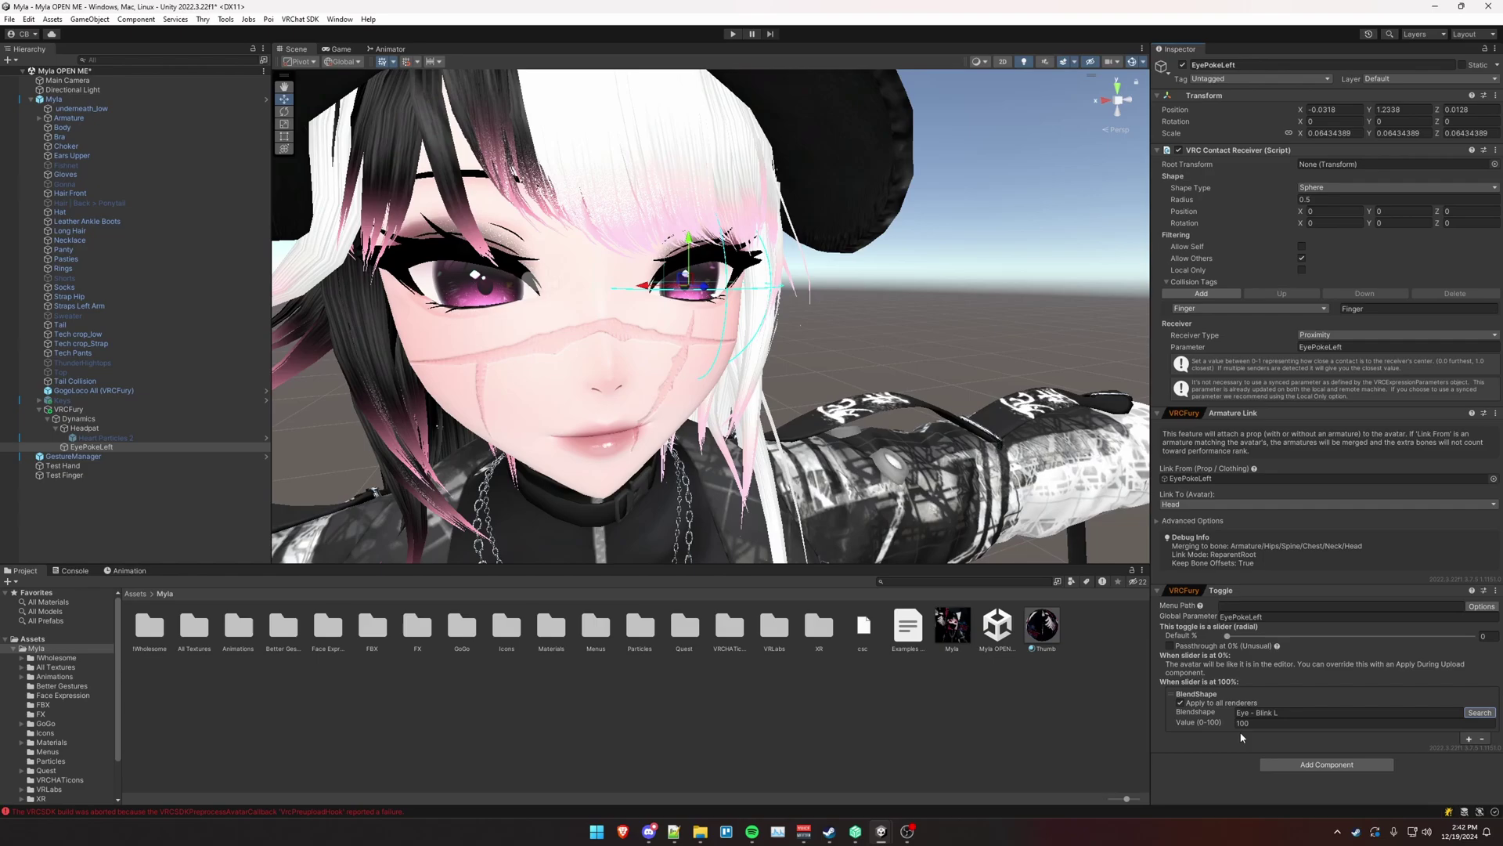
# Step: Examine the left eye's contact sphere and compare the global parameters of the EyePokeLeft and Headpat toggles
pyautogui.scroll(-6, 783, 329)
pyautogui.keyDown('alt'); pyautogui.moveTo(705, 328); pyautogui.dragTo(923, 360); pyautogui.keyUp('alt')
pyautogui.scroll(4, 923, 359)
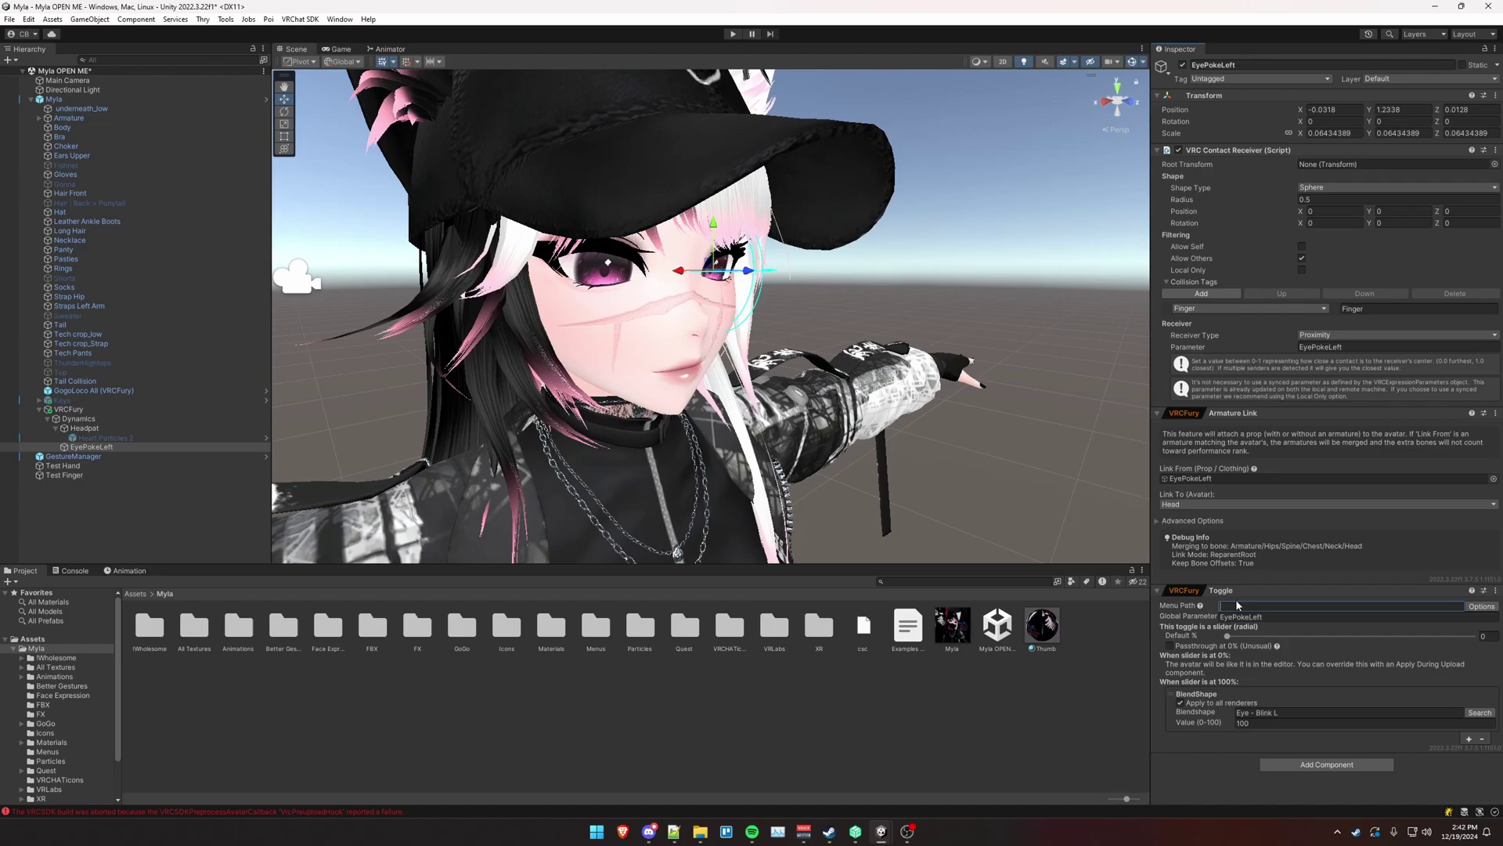
pyautogui.click(1265, 617)
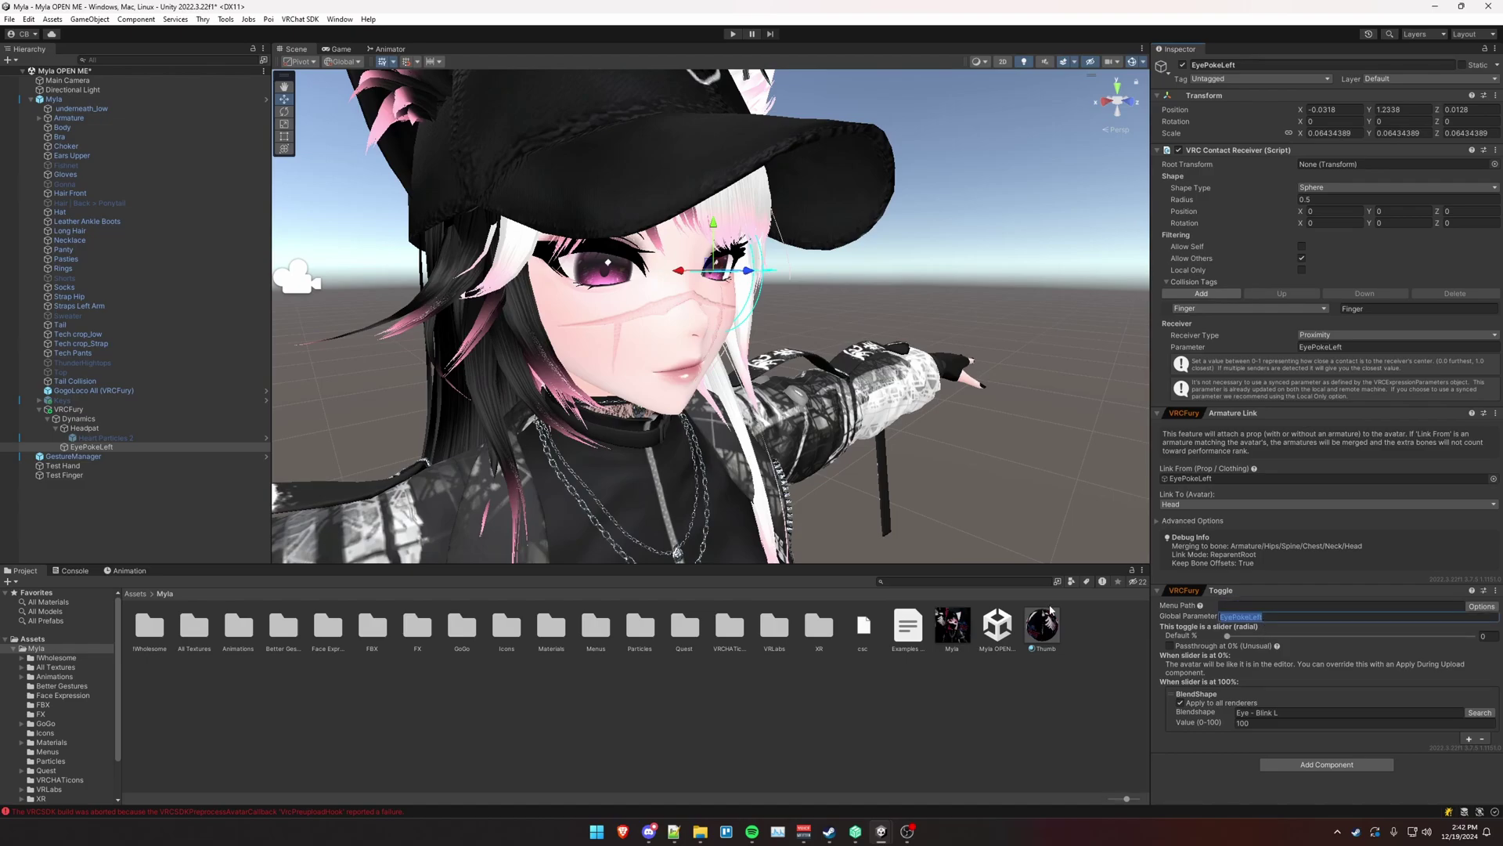
pyautogui.click(84, 429)
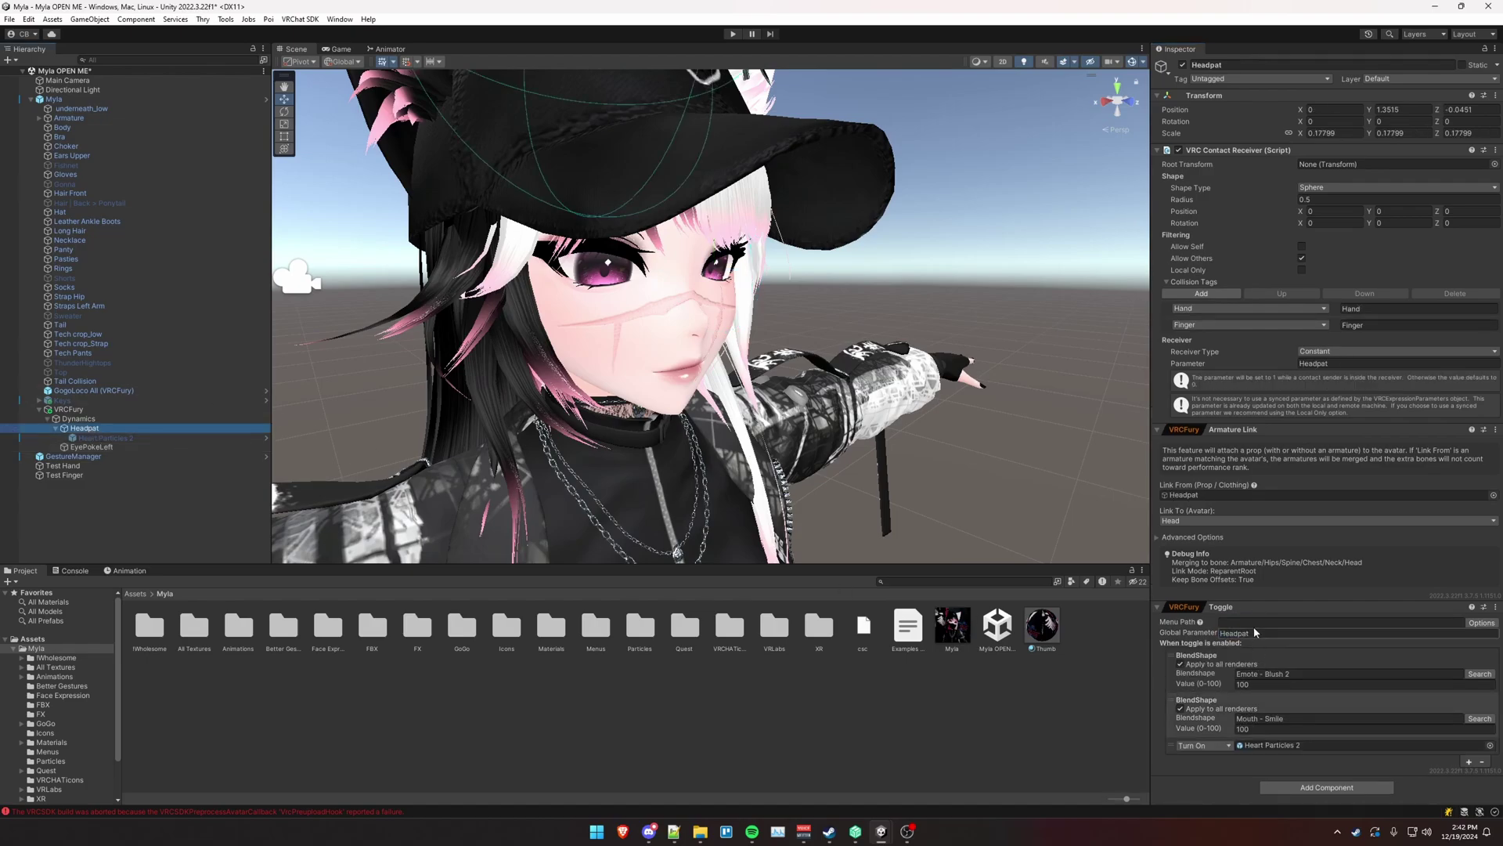
pyautogui.click(91, 448)
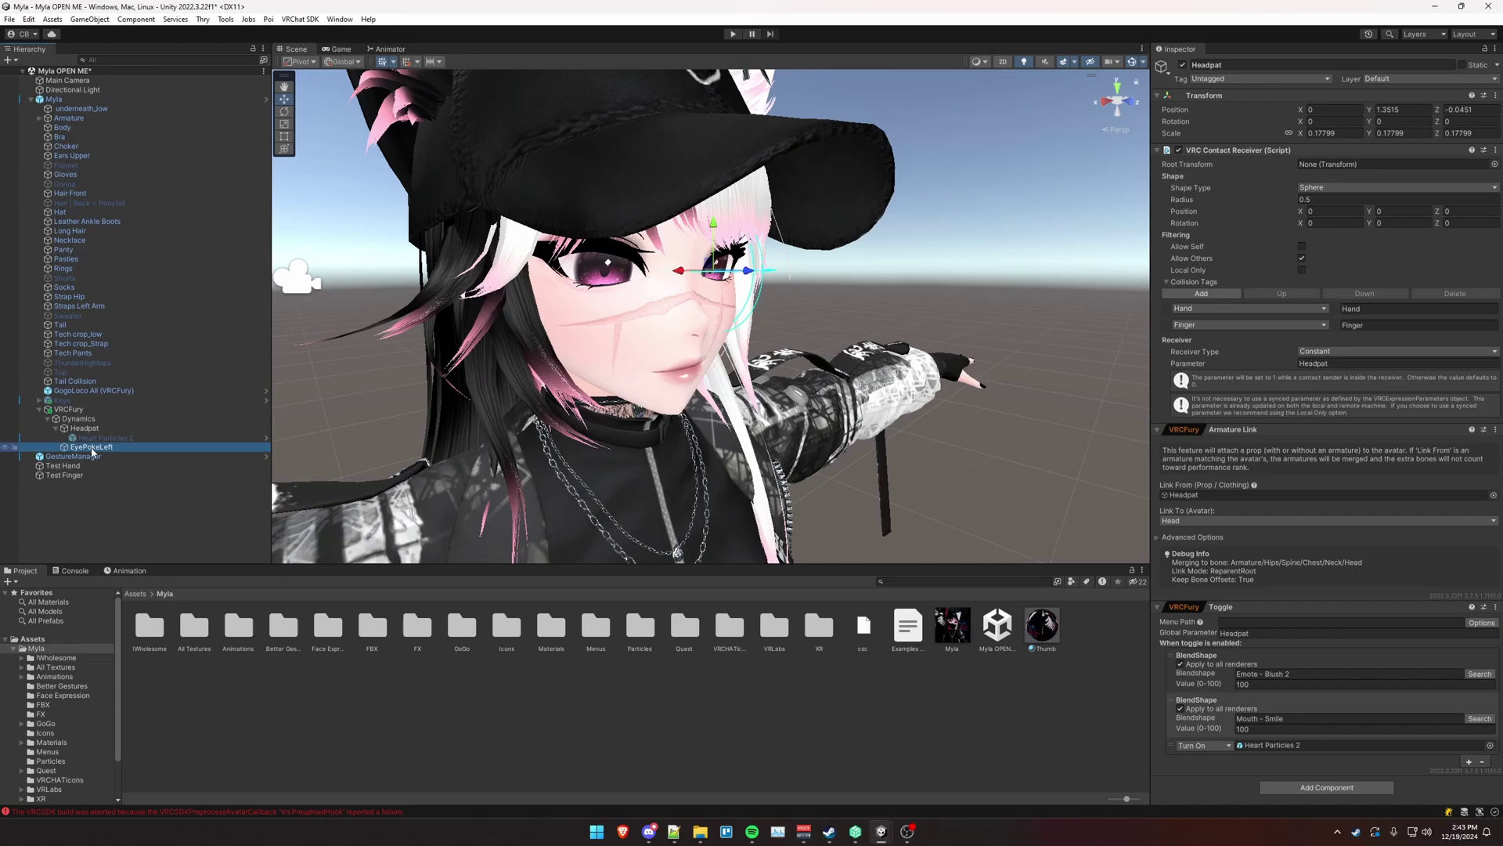
pyautogui.press('f')
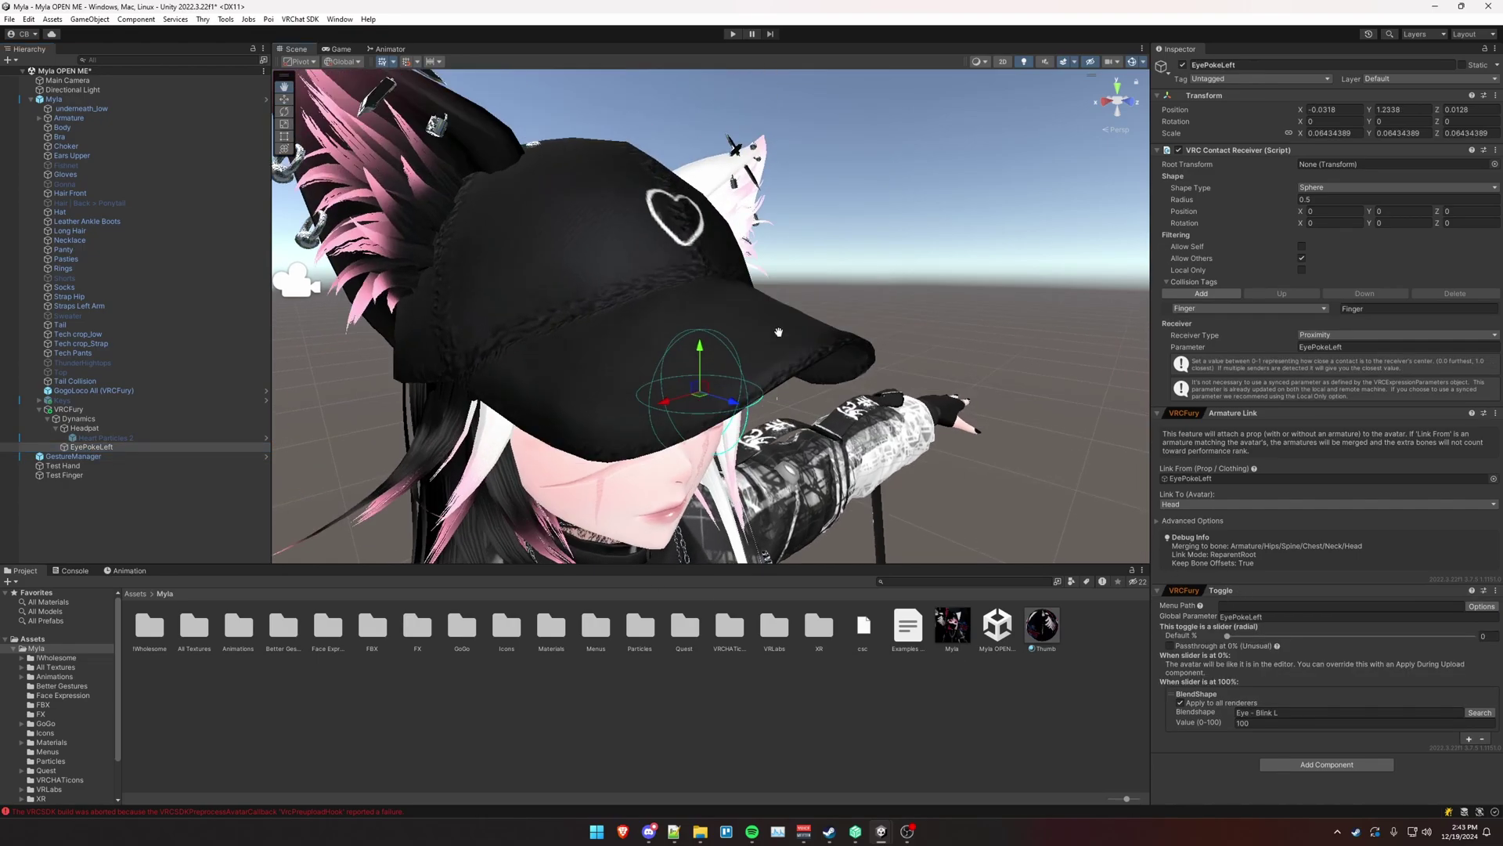
pyautogui.moveTo(778, 332); pyautogui.dragTo(830, 368, button='middle')
pyautogui.keyDown('alt'); pyautogui.moveTo(830, 368); pyautogui.dragTo(880, 368); pyautogui.keyUp('alt')
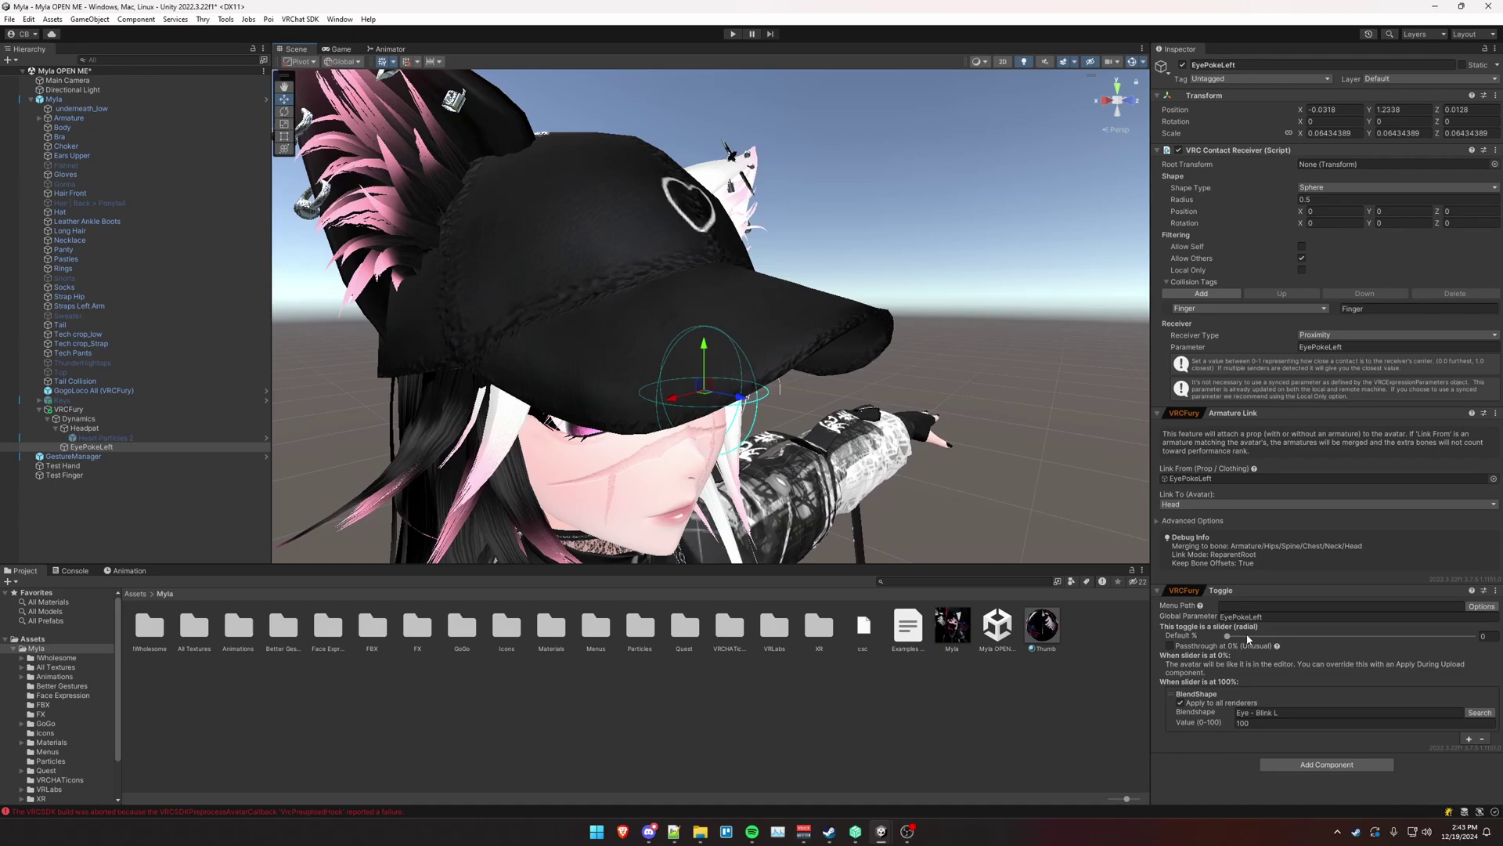
# Step: Create a VRChat Expression Parameters asset named VRCFuryUnsyncedParams in the Myla assets folder
pyautogui.click(1045, 724)
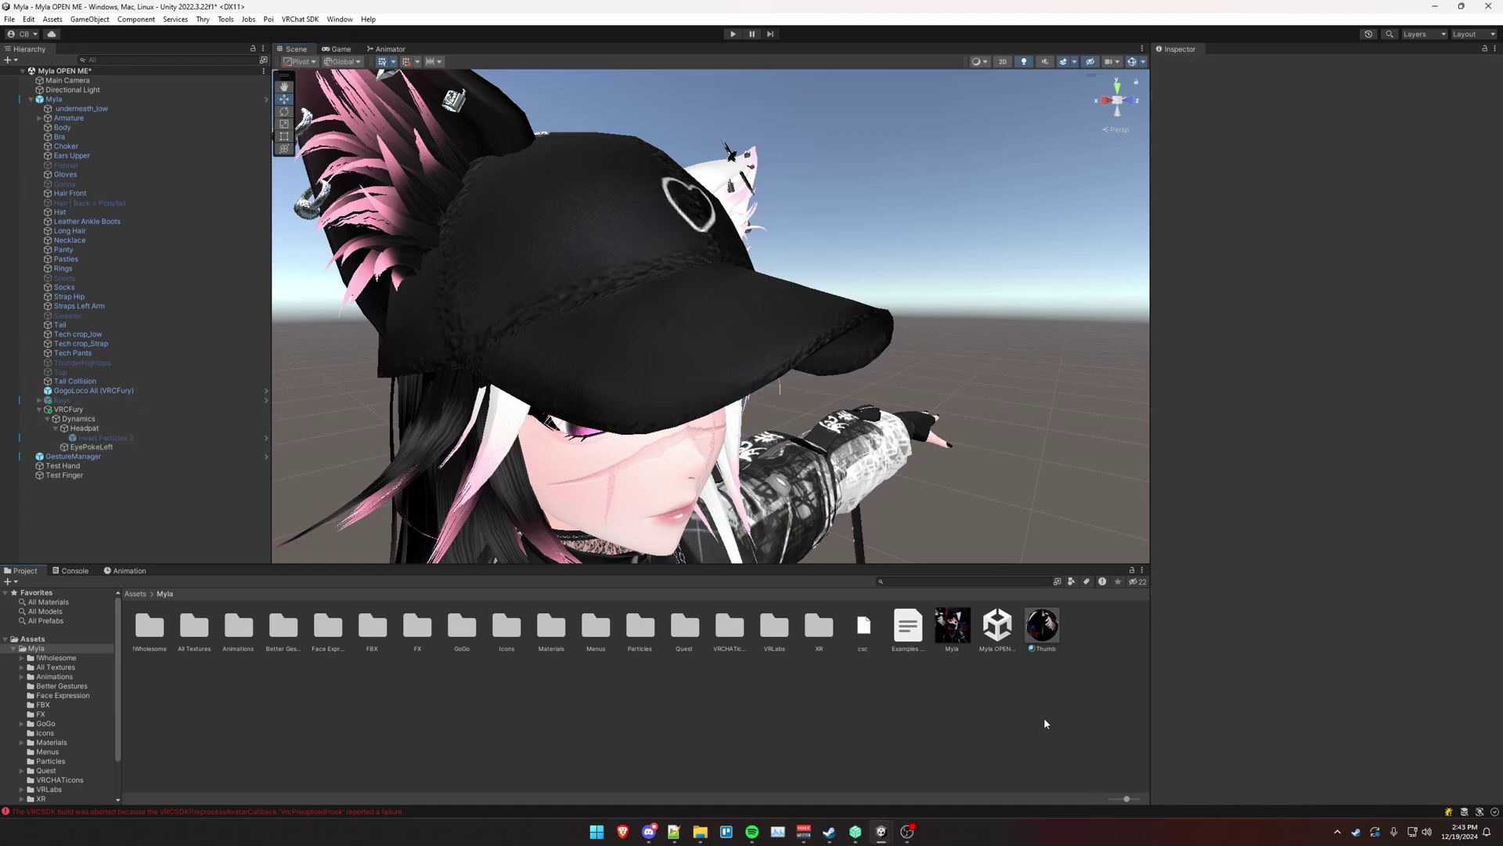
pyautogui.rightClick(1087, 671)
pyautogui.moveTo(1190, 246)
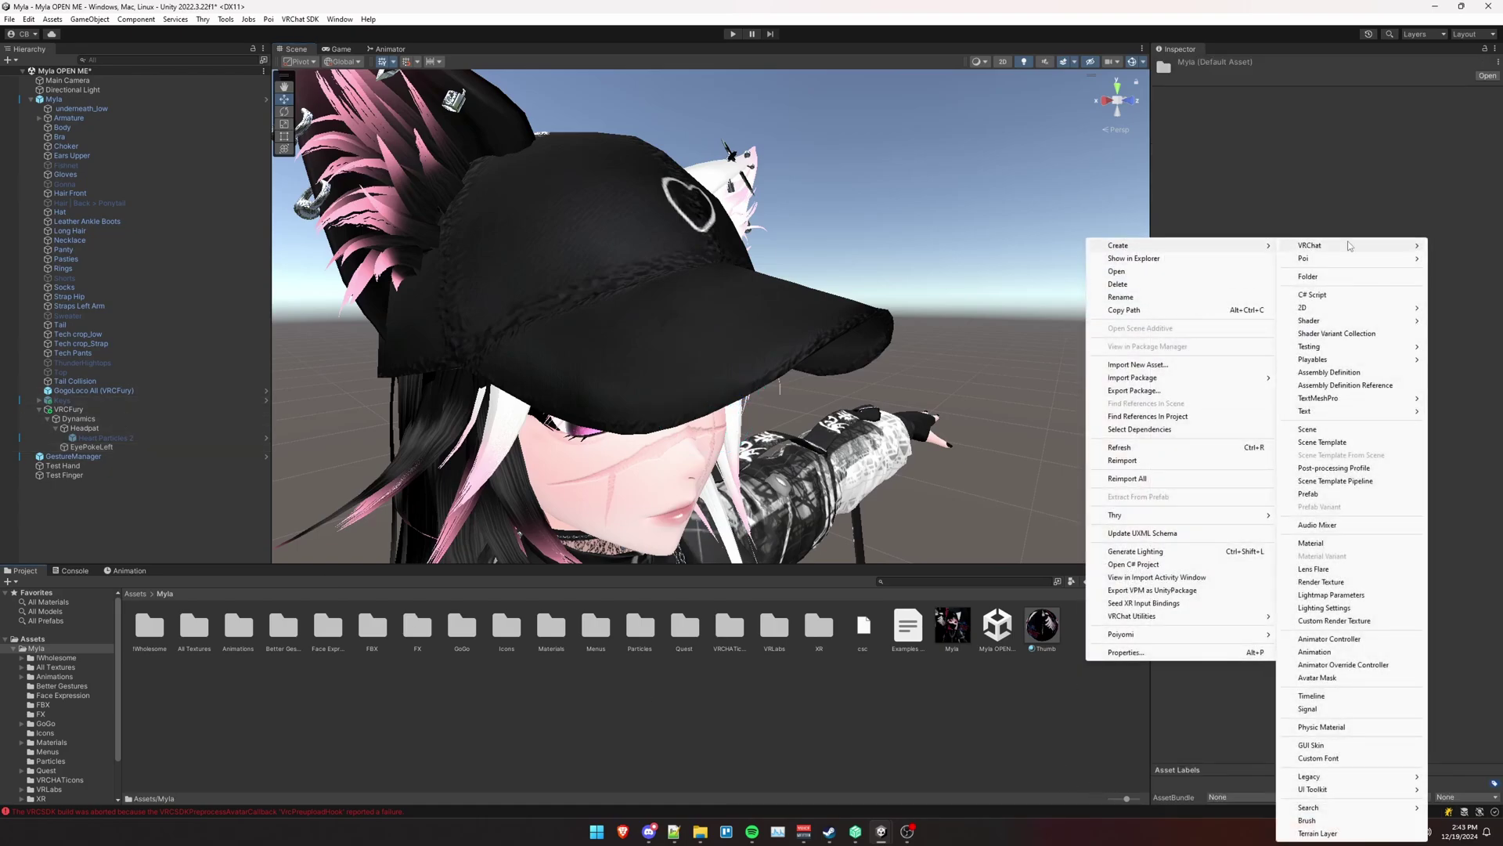
pyautogui.moveTo(1348, 246)
pyautogui.moveTo(1242, 247)
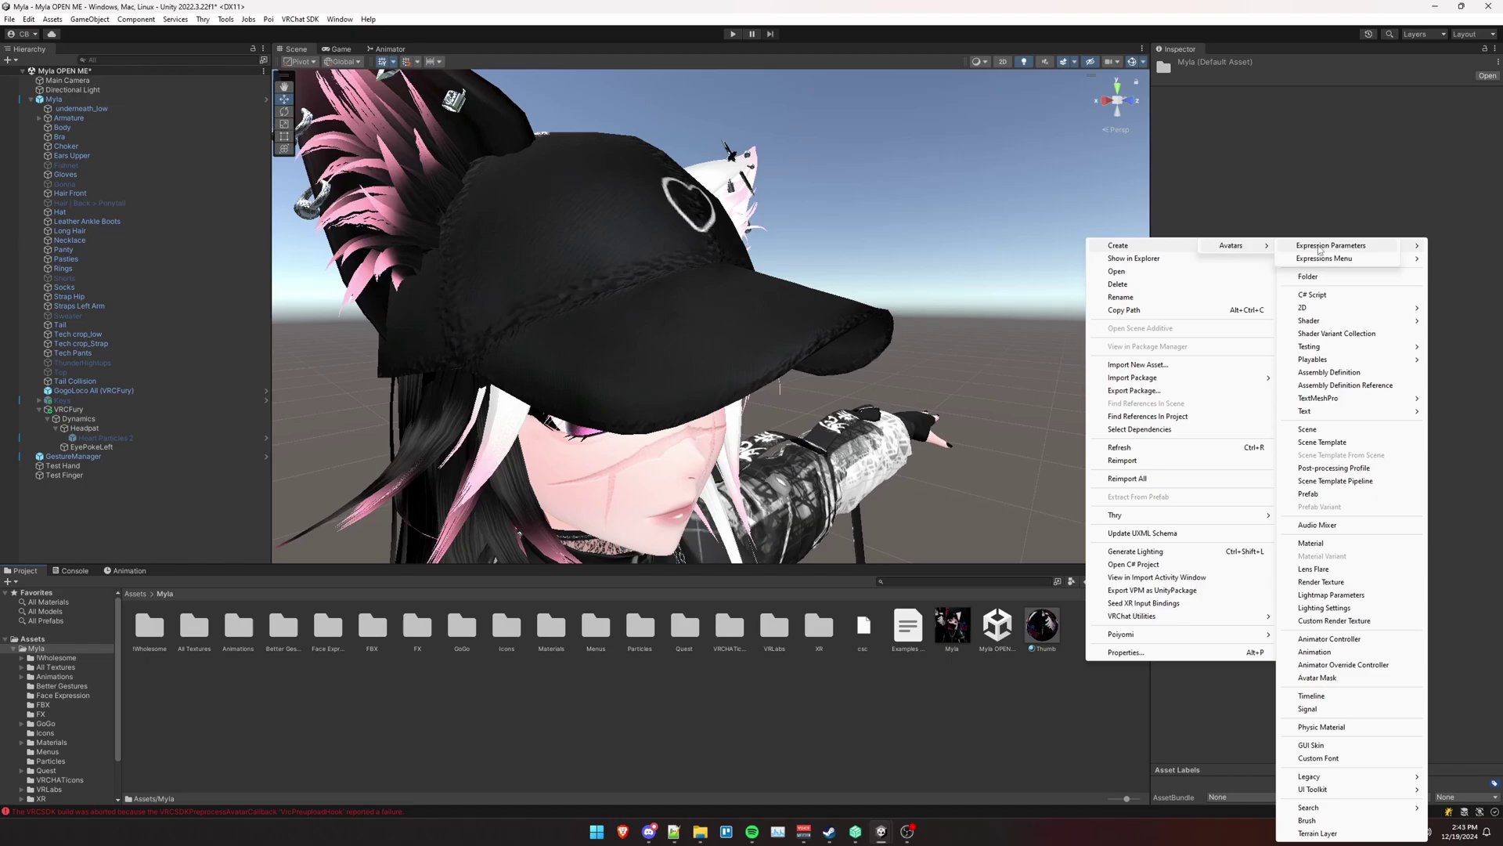
pyautogui.click(1331, 246)
pyautogui.write('V')
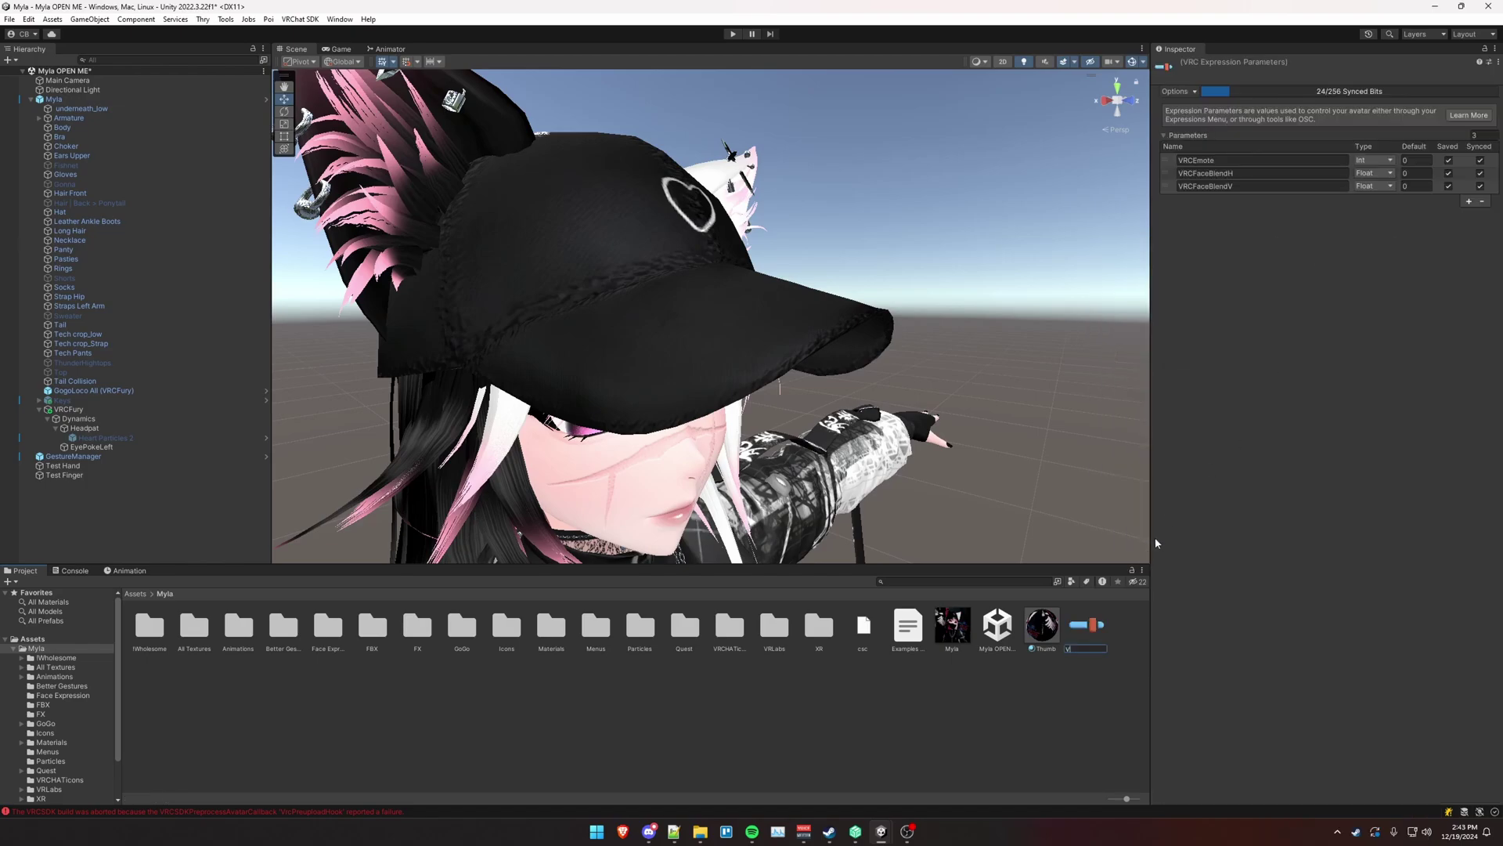
pyautogui.write('RCFuryUnsyncedParams')
pyautogui.press('Return')
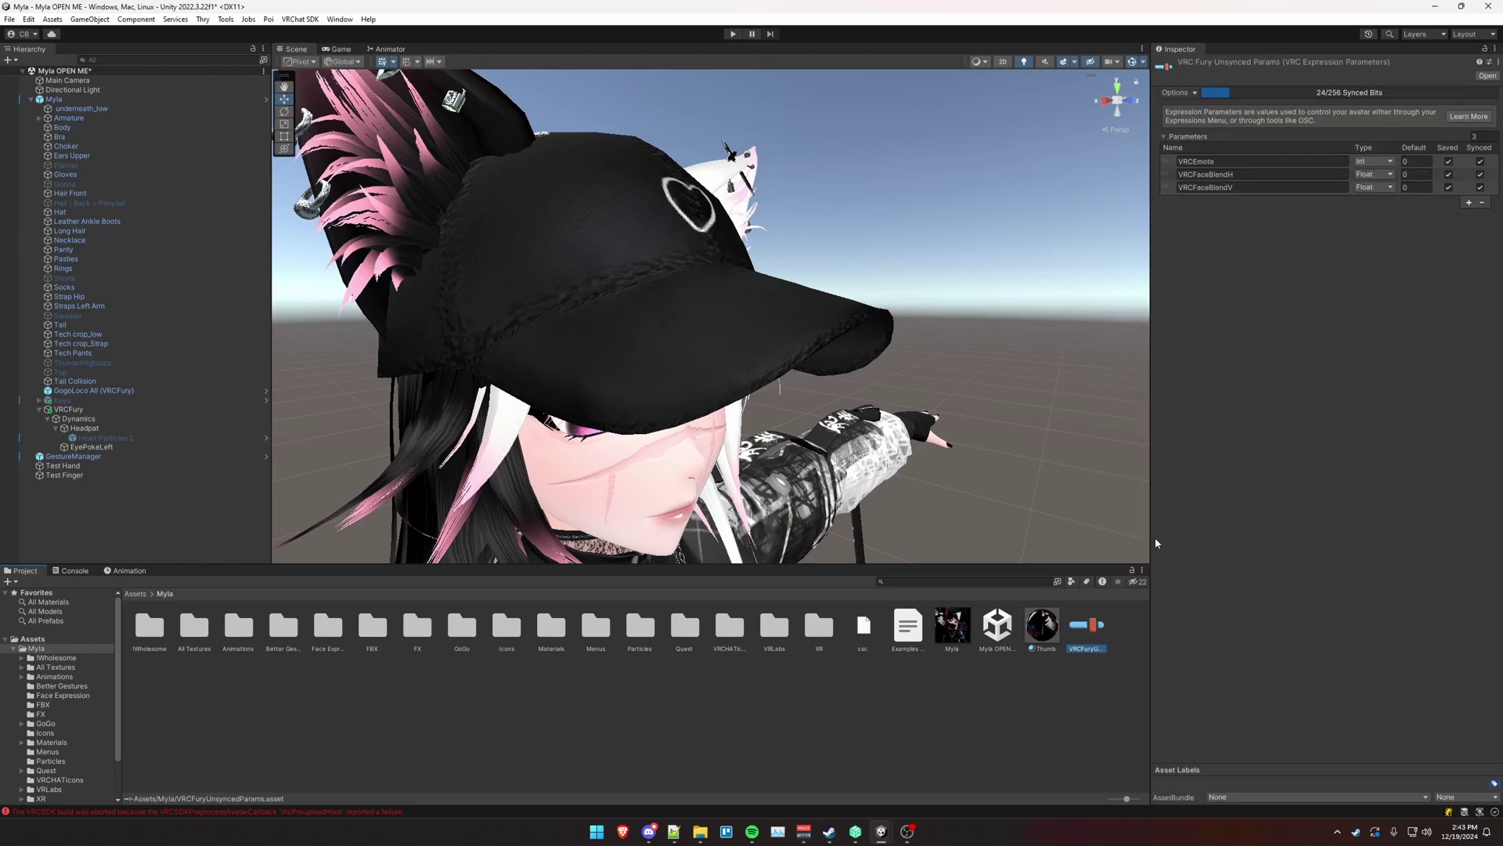
# Step: Rename the asset's first two parameters Headpat and EyePokeLeft, with types Bool and Float respectively
pyautogui.click(1218, 162)
pyautogui.write('Headp')
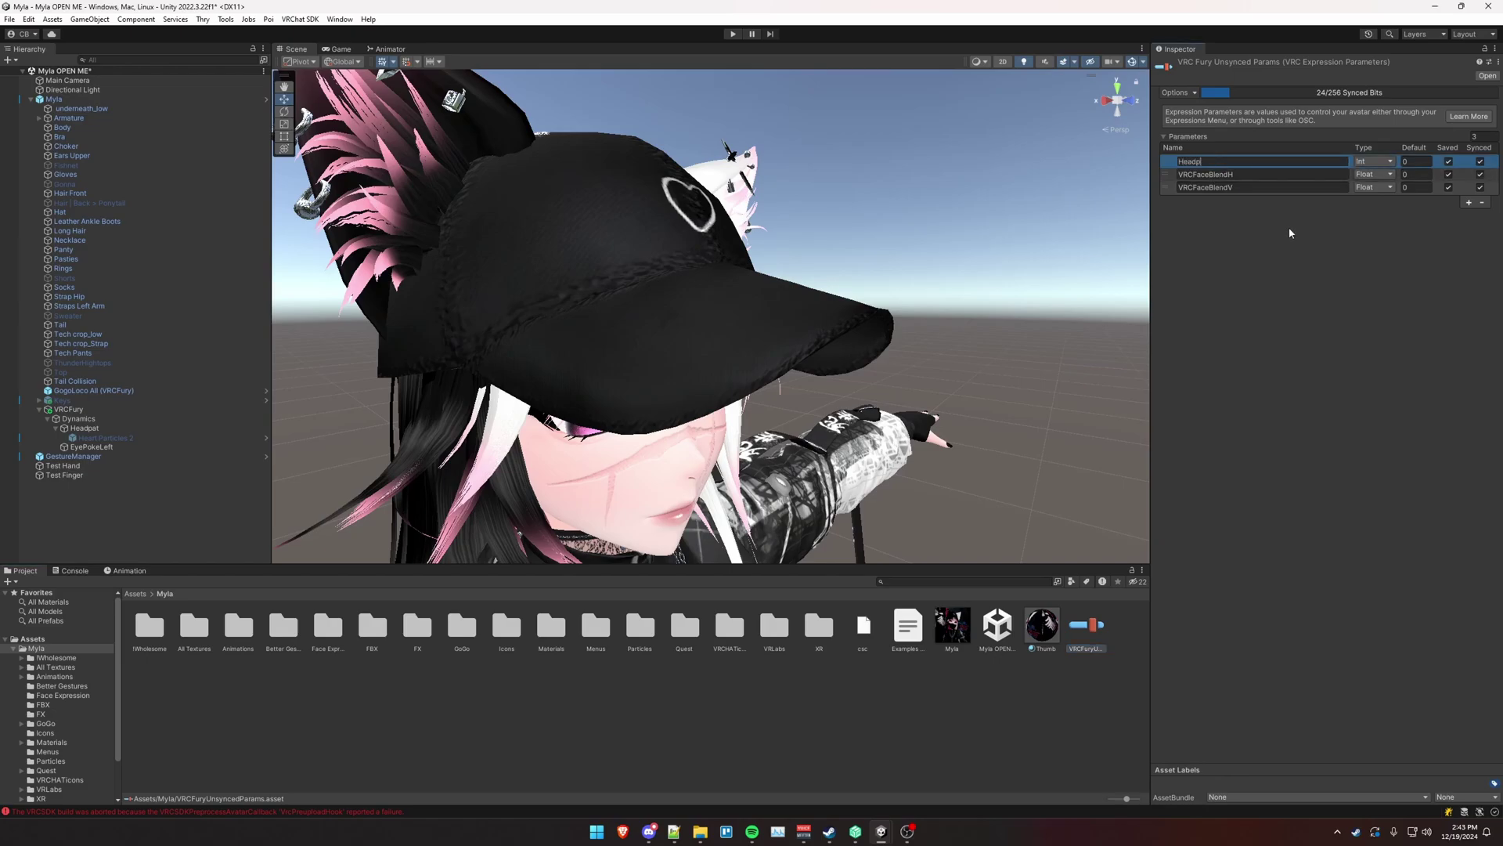
pyautogui.write('at')
pyautogui.click(1204, 175)
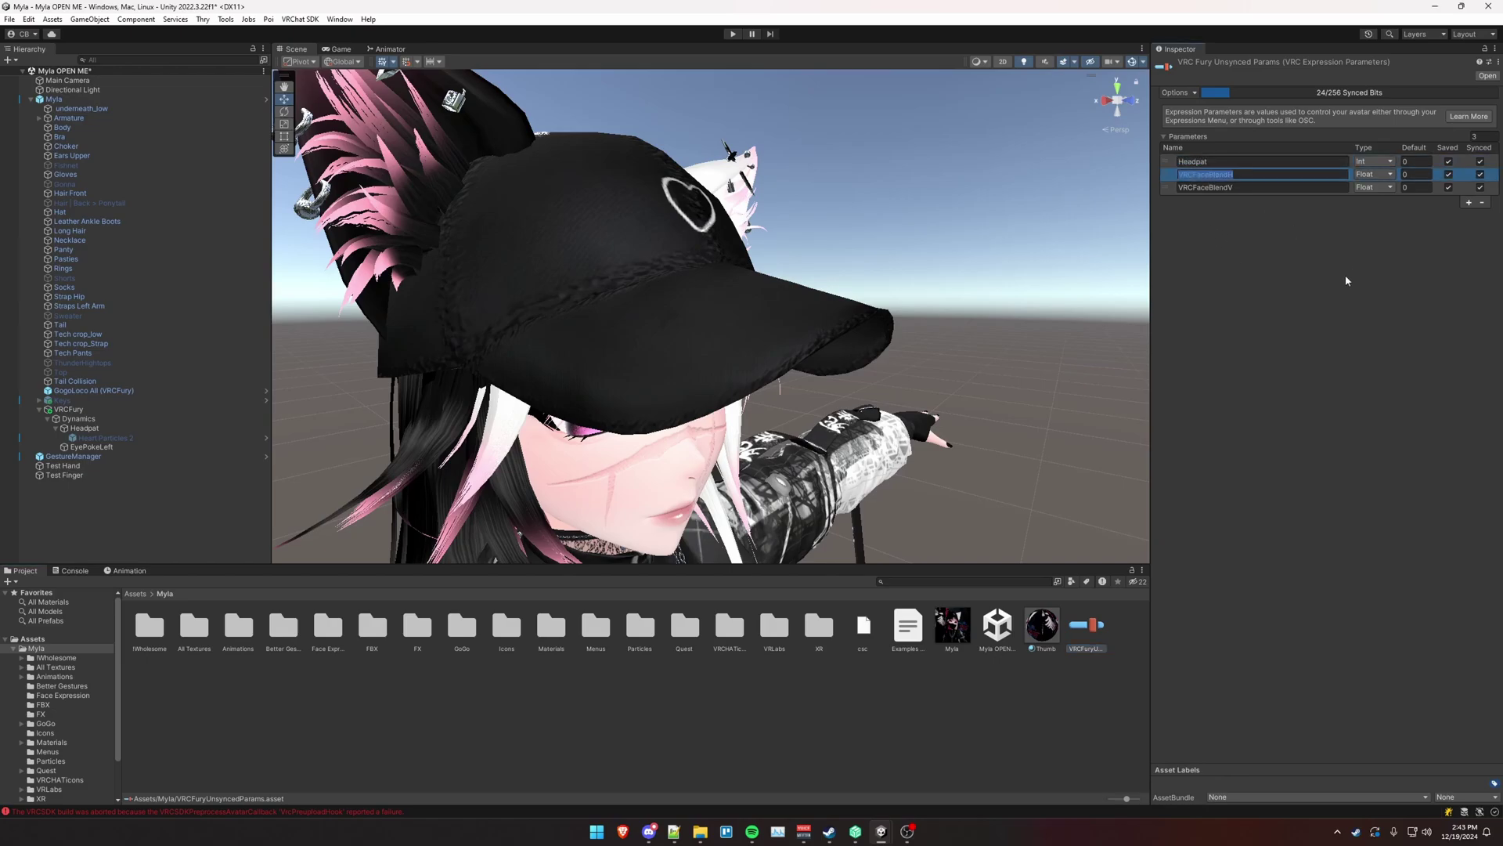
pyautogui.write('EyePokeLeft')
pyautogui.click(1374, 161)
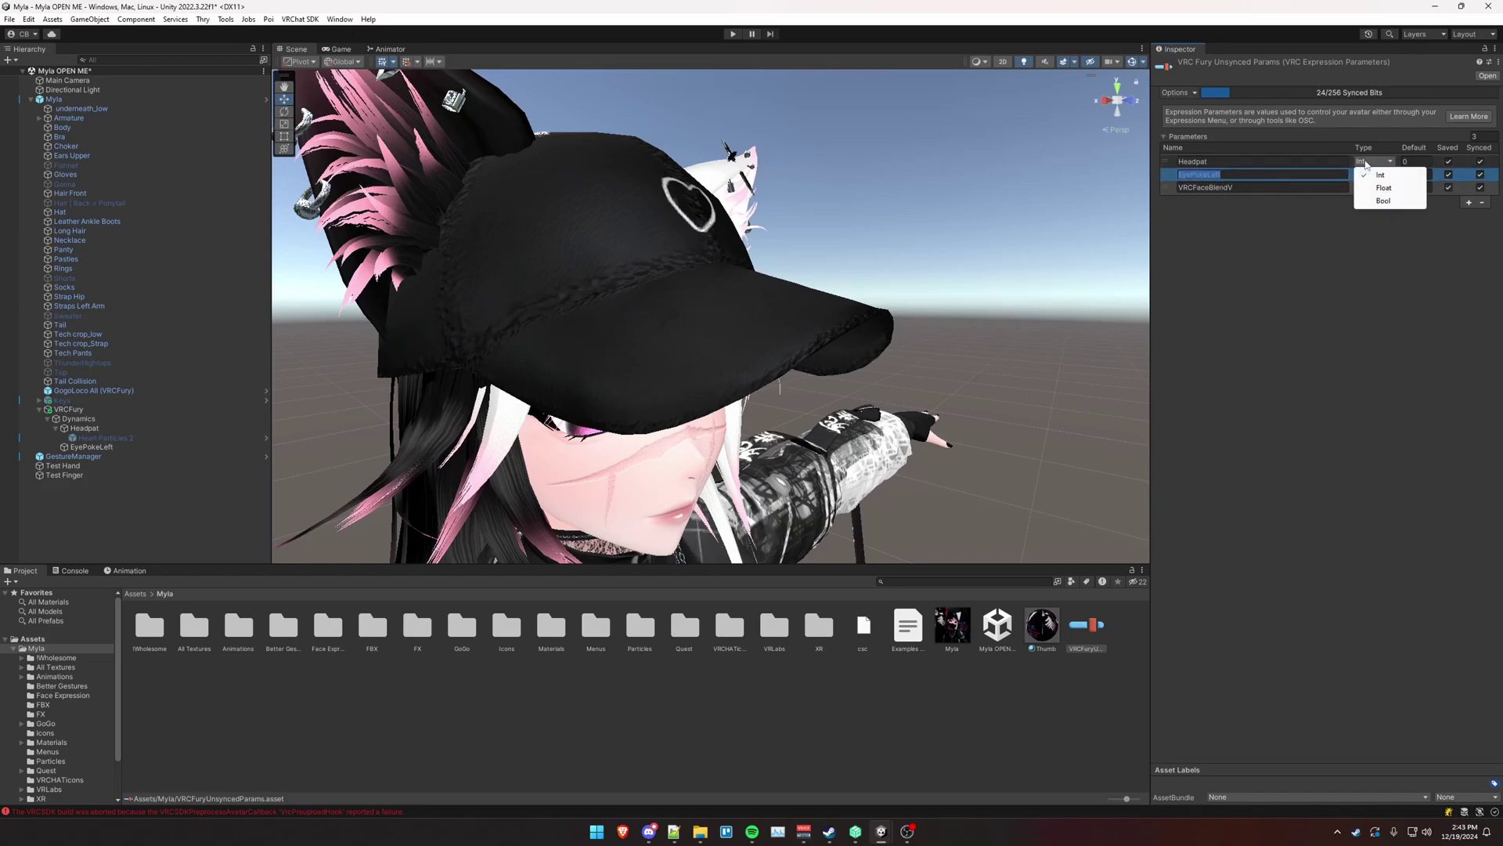
pyautogui.click(1384, 201)
pyautogui.click(1374, 174)
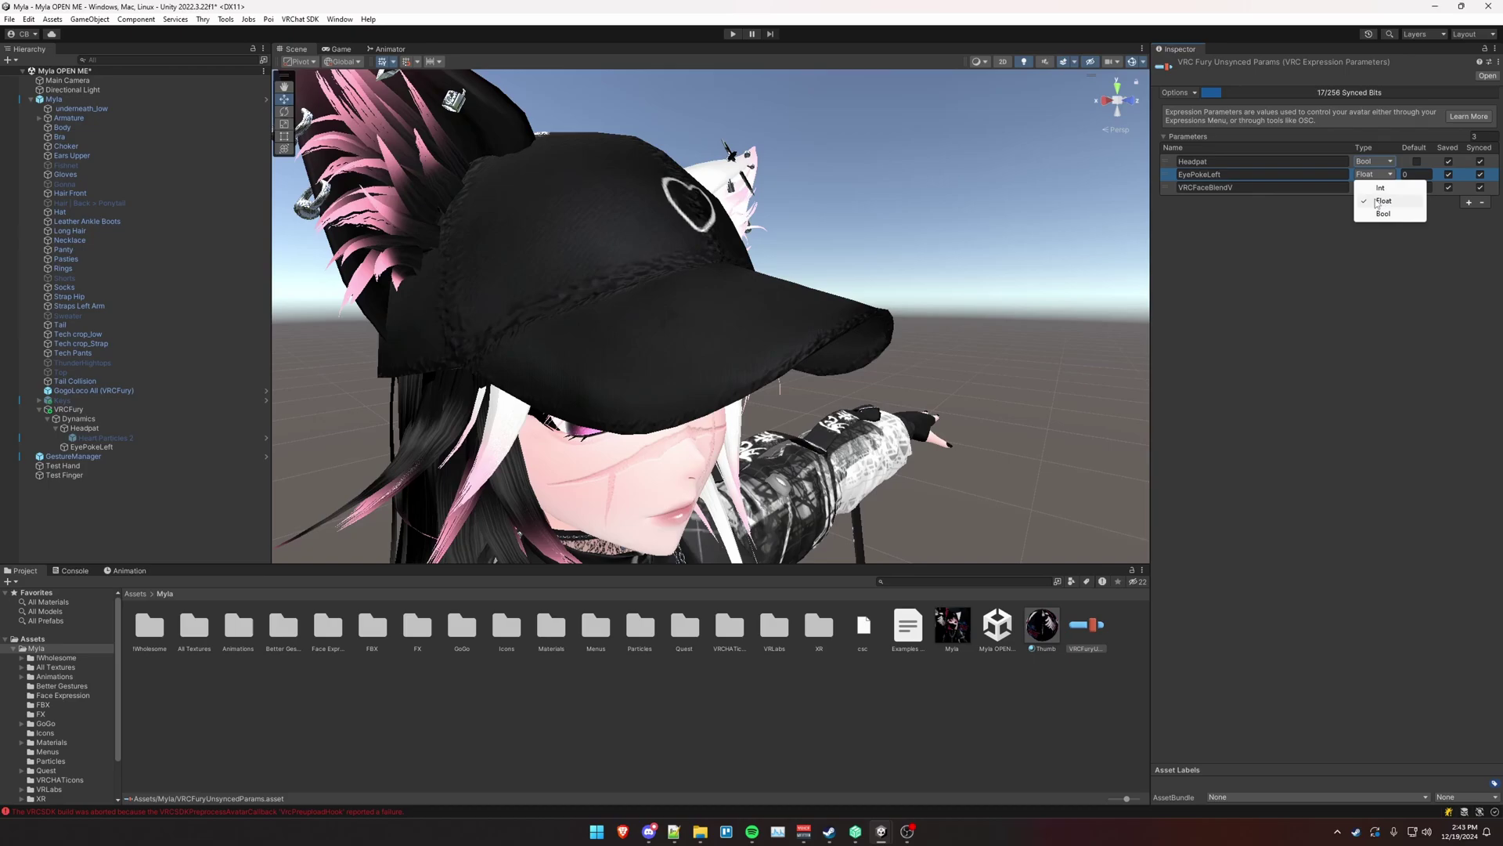
pyautogui.click(1378, 201)
# Step: Disable Saved and Synced for every parameter in the asset and delete the unused VRCFaceBlendV parameter
pyautogui.click(1448, 161)
pyautogui.click(1448, 174)
pyautogui.click(1447, 187)
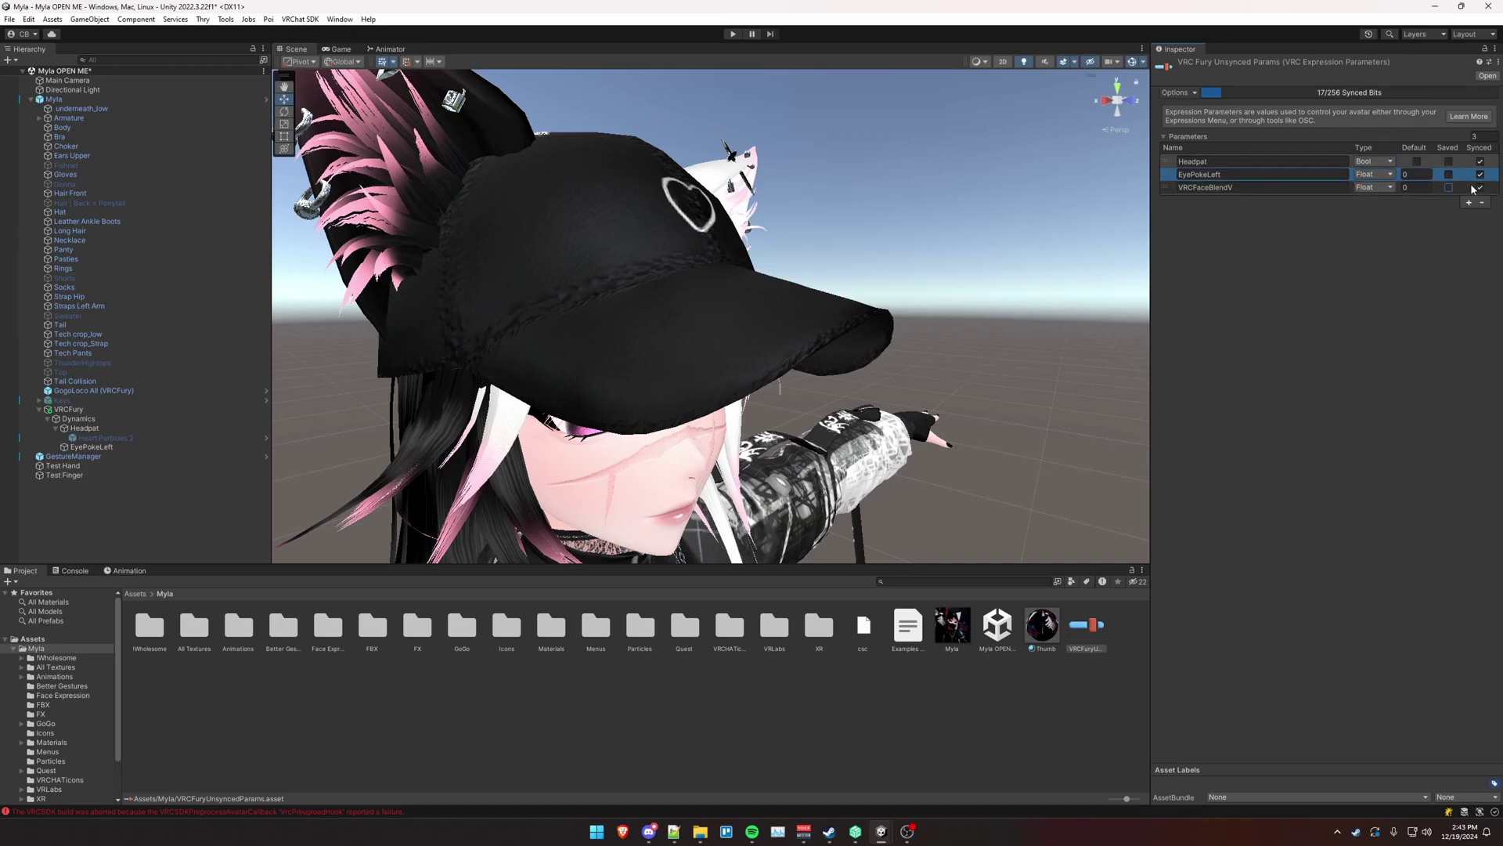
pyautogui.click(1479, 187)
pyautogui.click(1479, 161)
pyautogui.click(1479, 174)
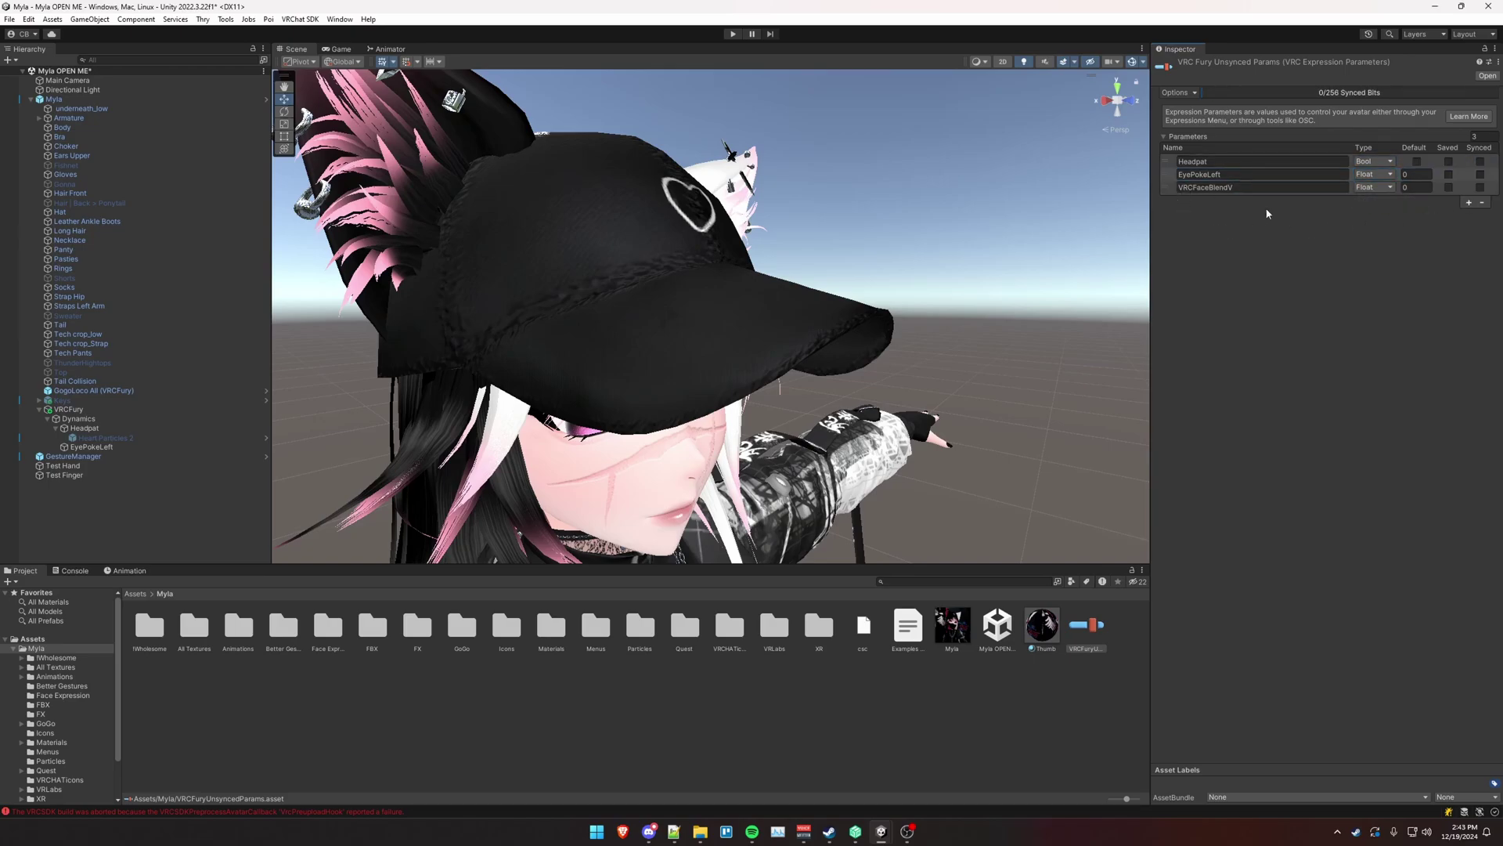
pyautogui.click(1463, 167)
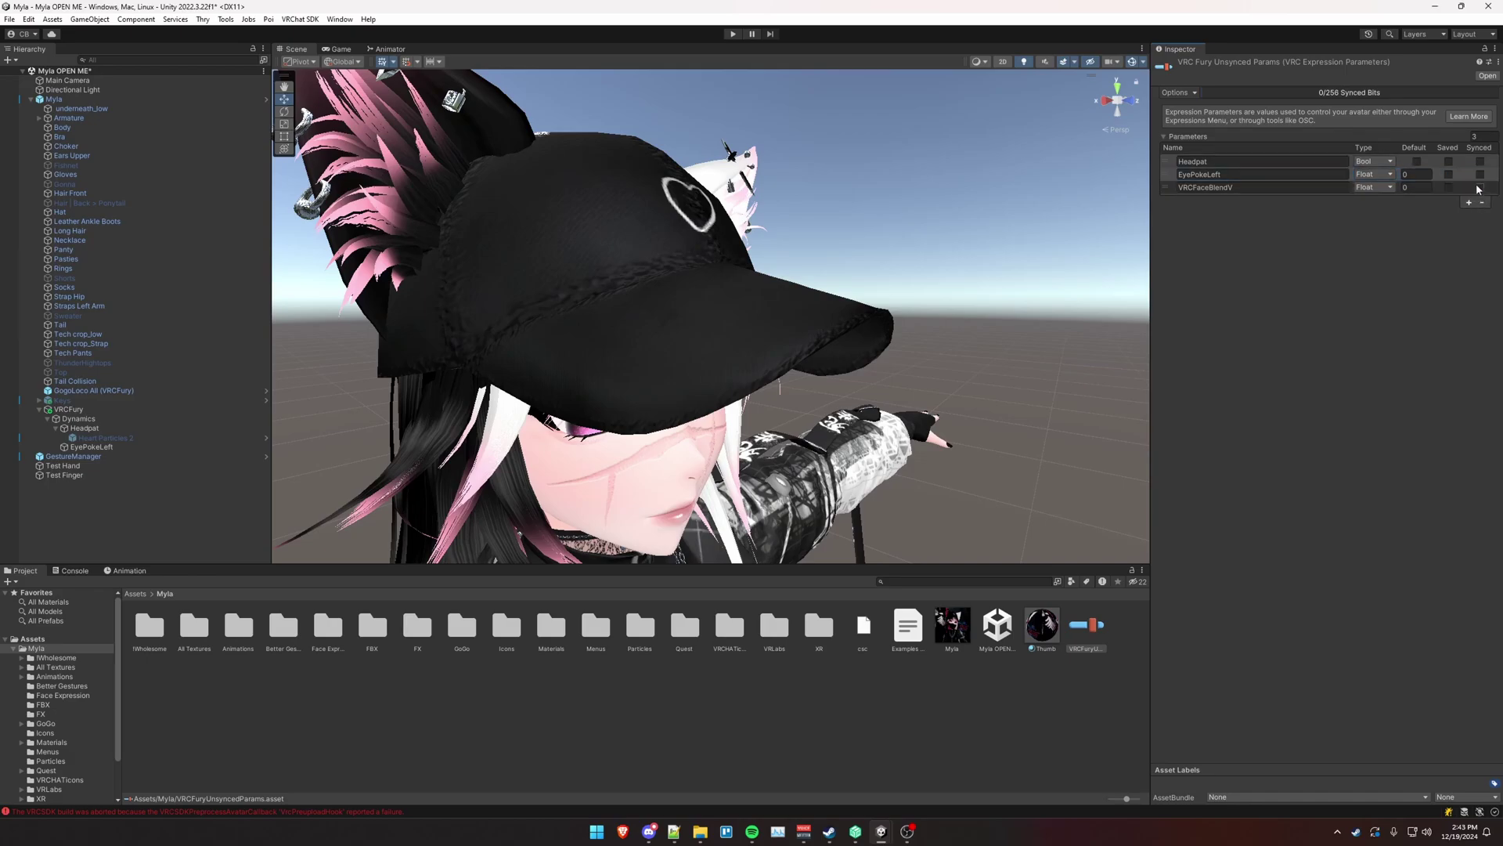
pyautogui.click(1166, 189)
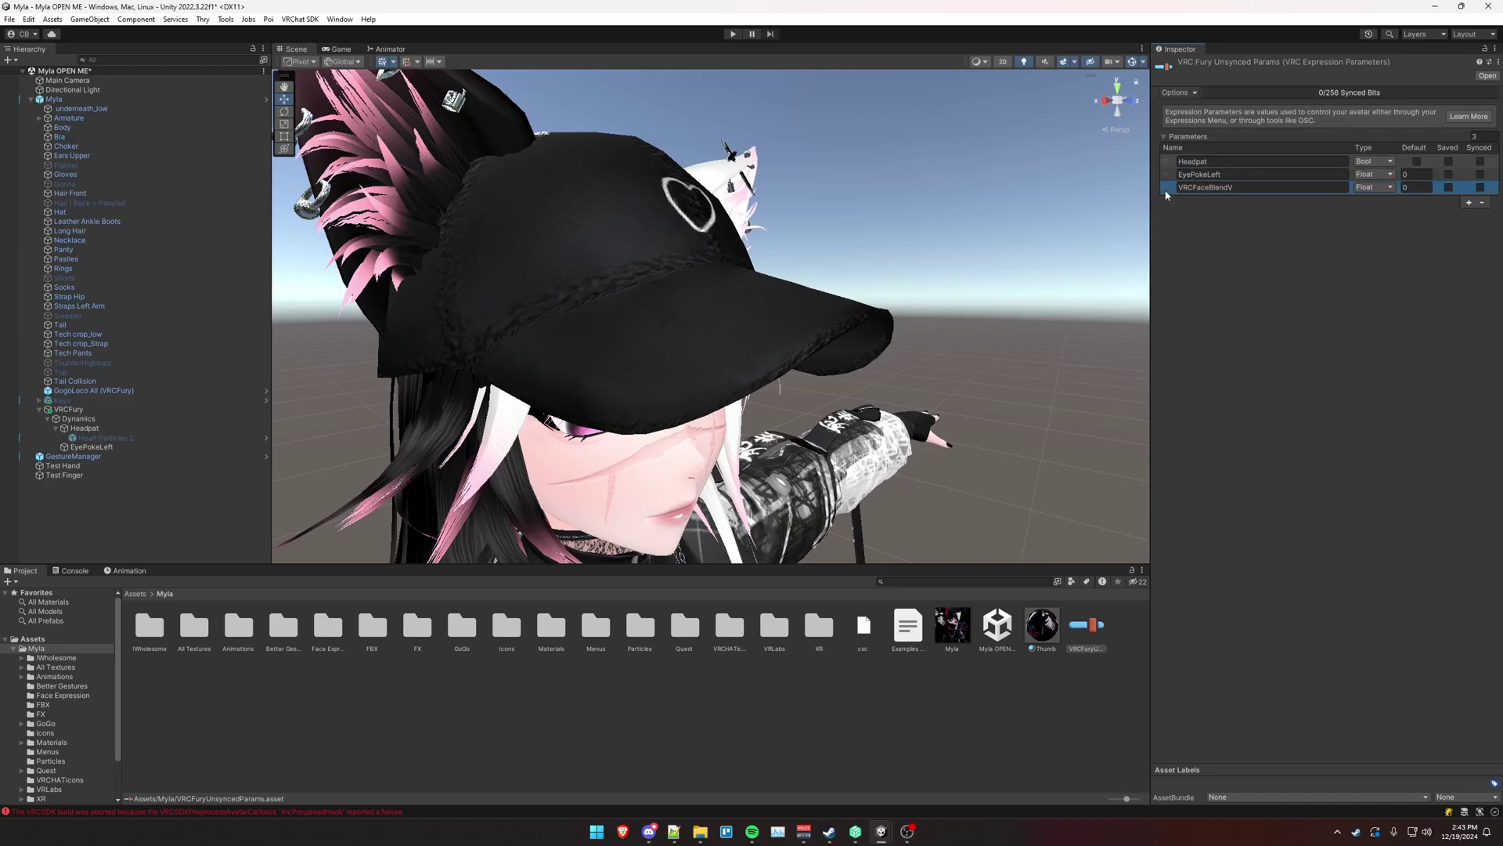
pyautogui.click(1482, 201)
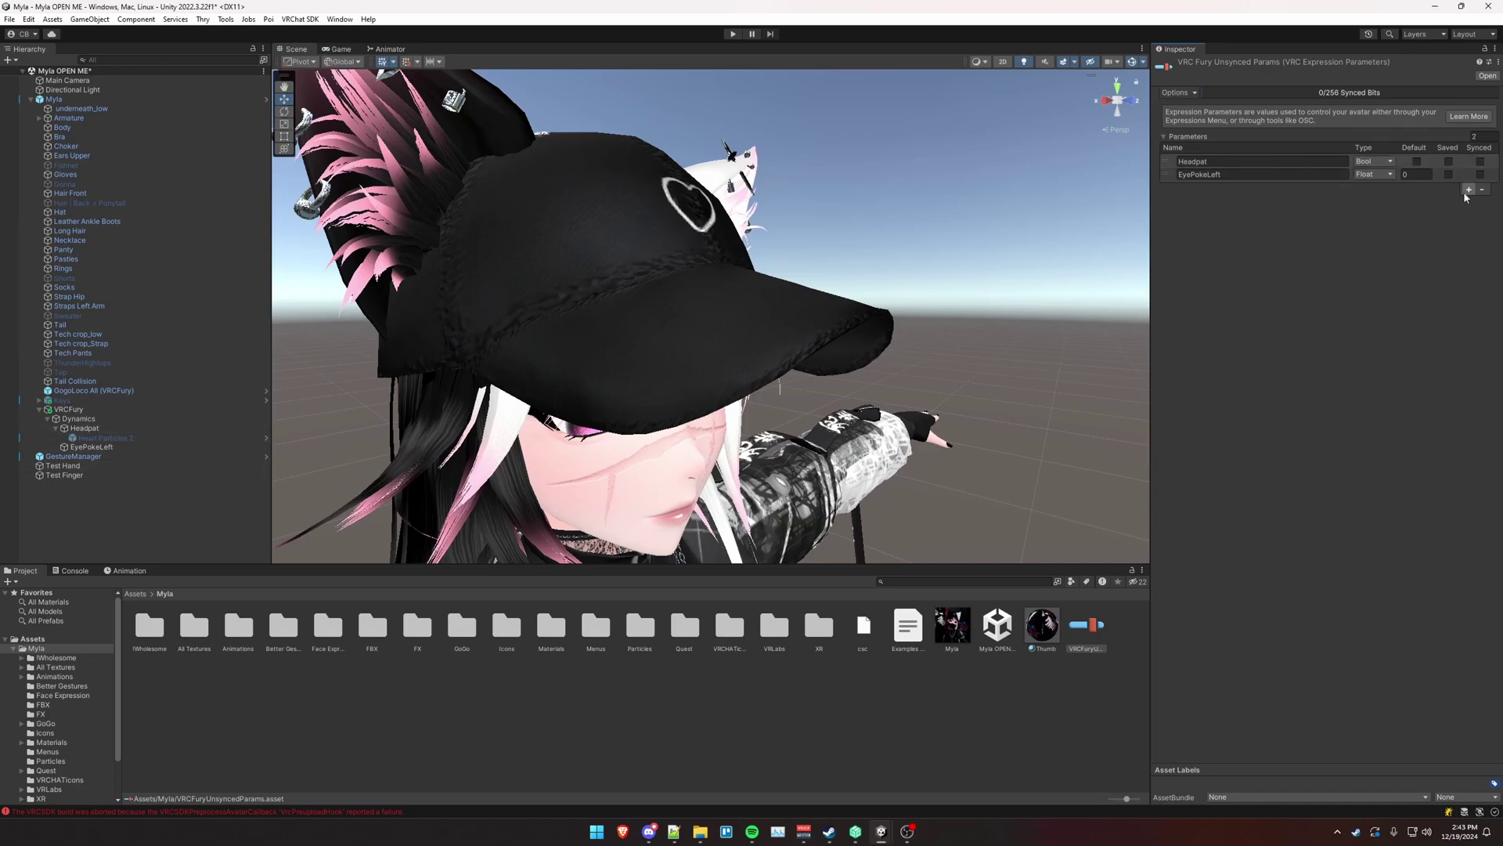
# Step: Check the Headpat toggle's global parameter name against the names in the VRCFuryUnsyncedParams asset
pyautogui.click(85, 428)
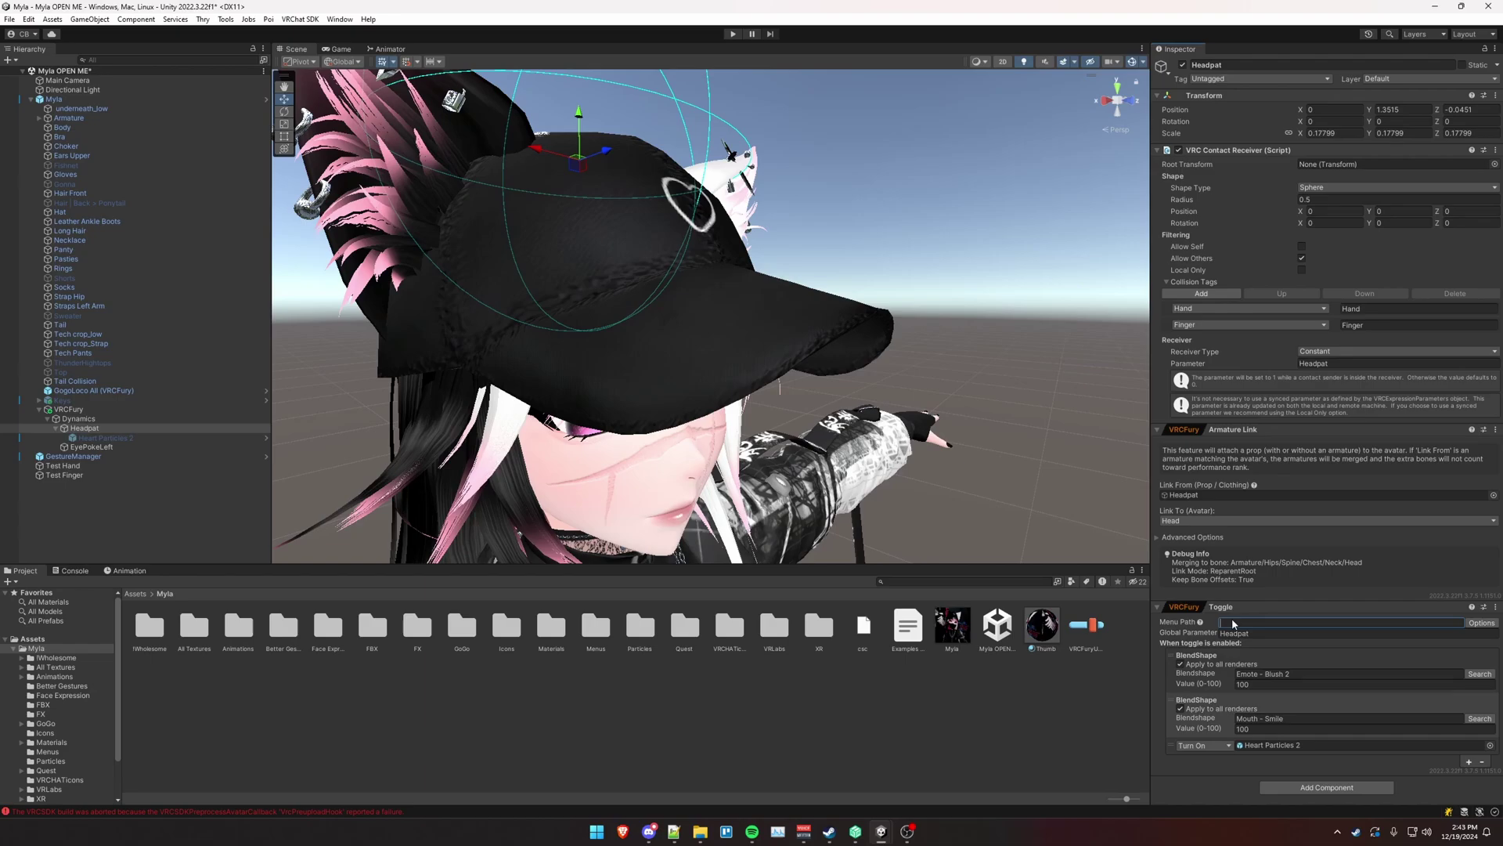
pyautogui.click(1262, 633)
pyautogui.click(1270, 638)
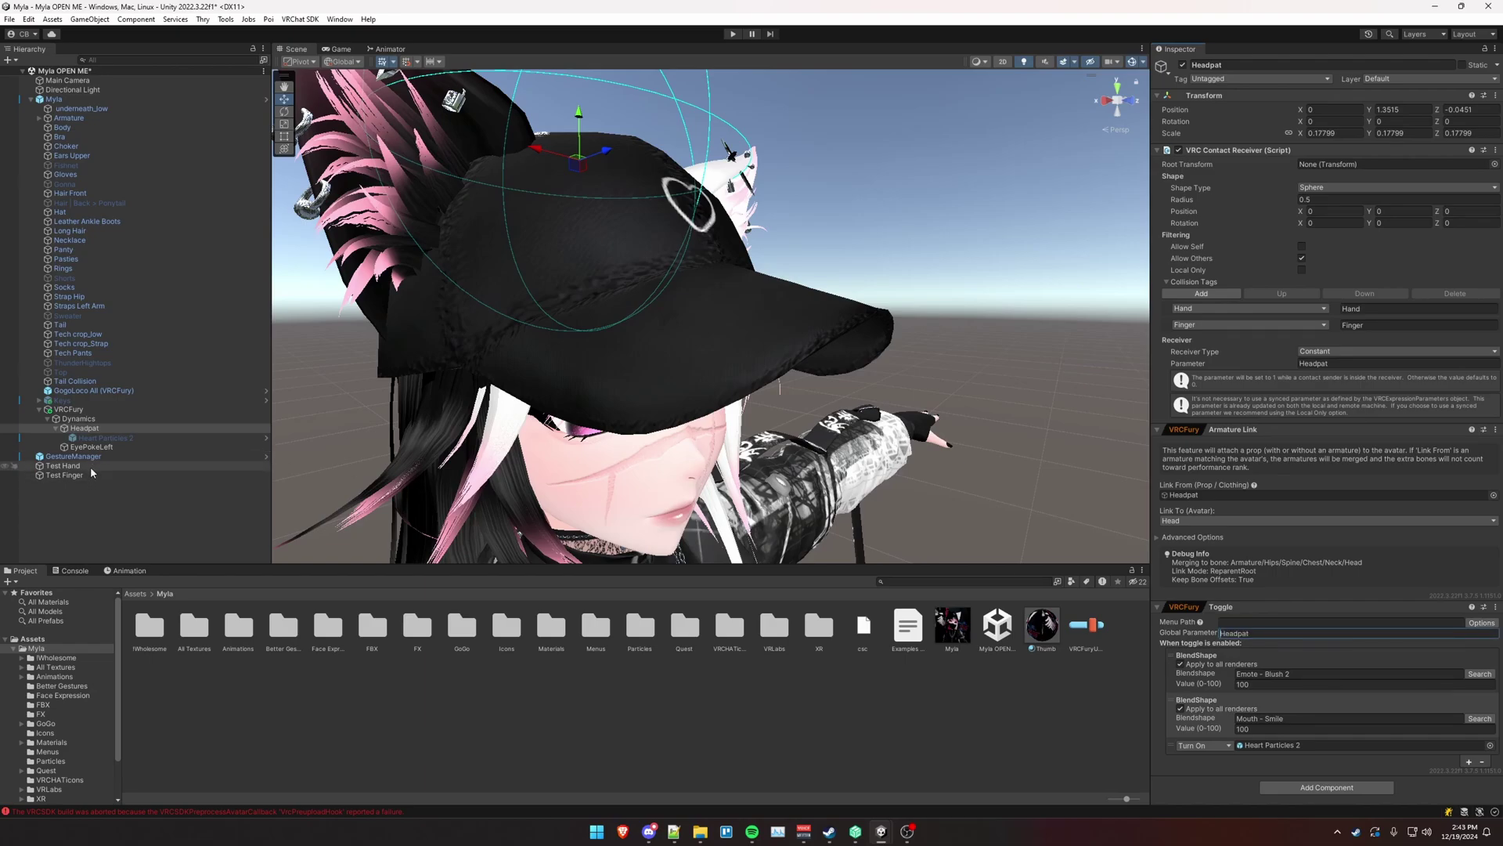
pyautogui.click(1104, 642)
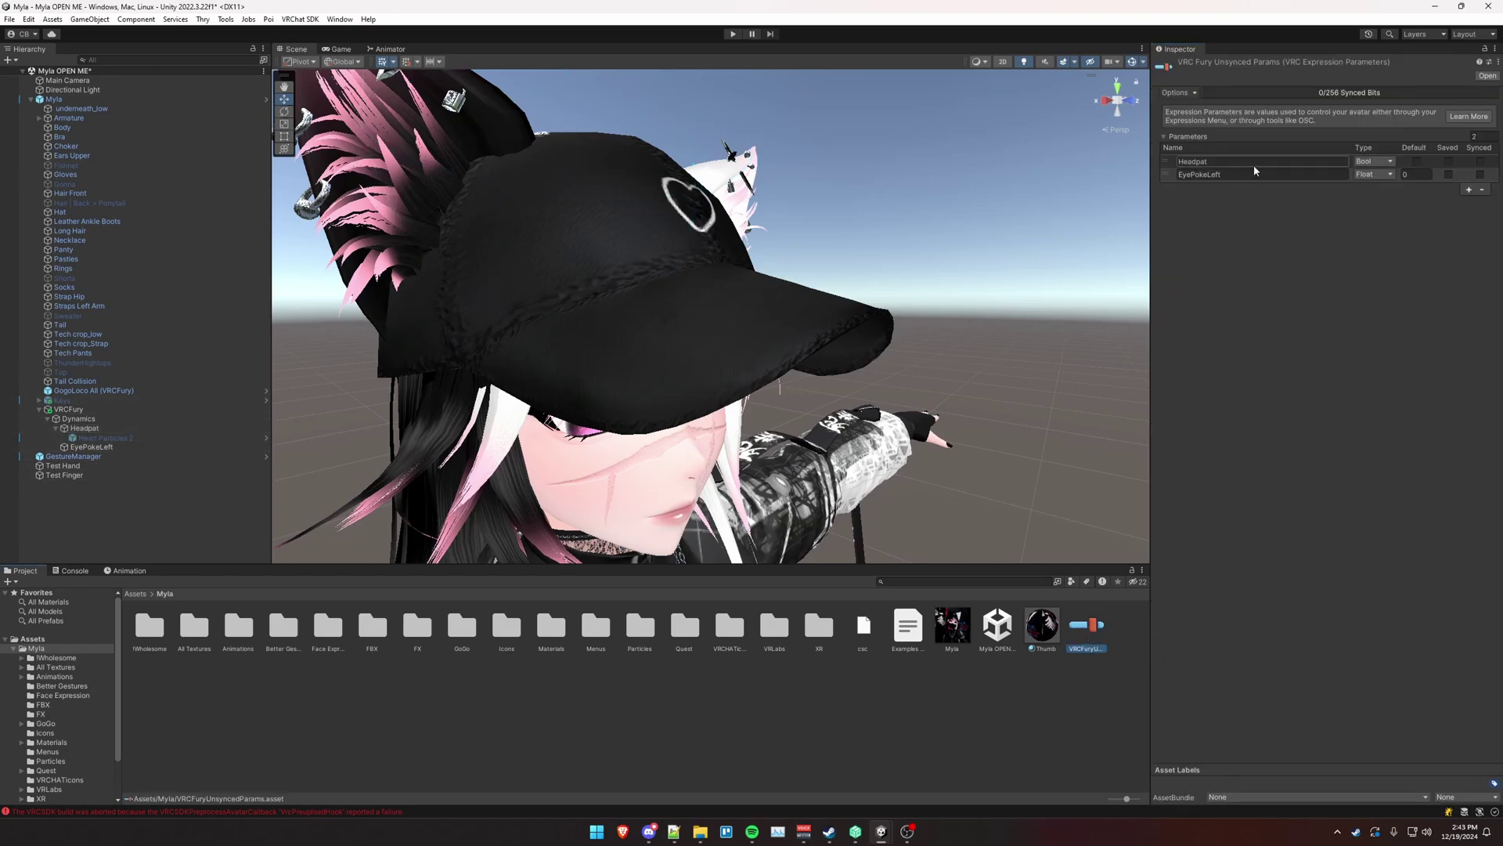
pyautogui.click(1361, 347)
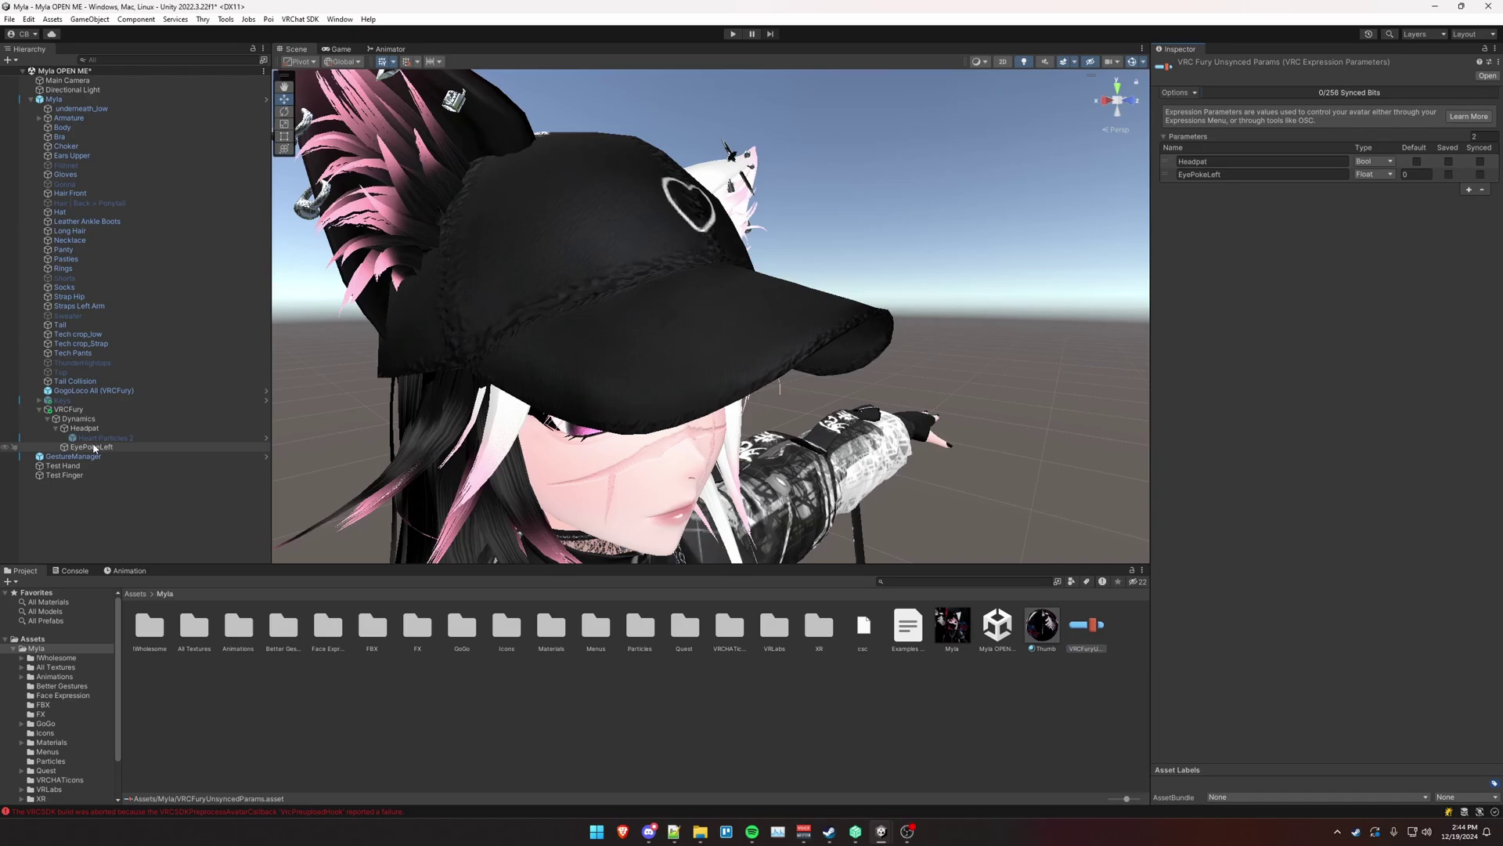
# Step: Add a VRCFury Full Controller component to the Dynamics object
pyautogui.click(79, 418)
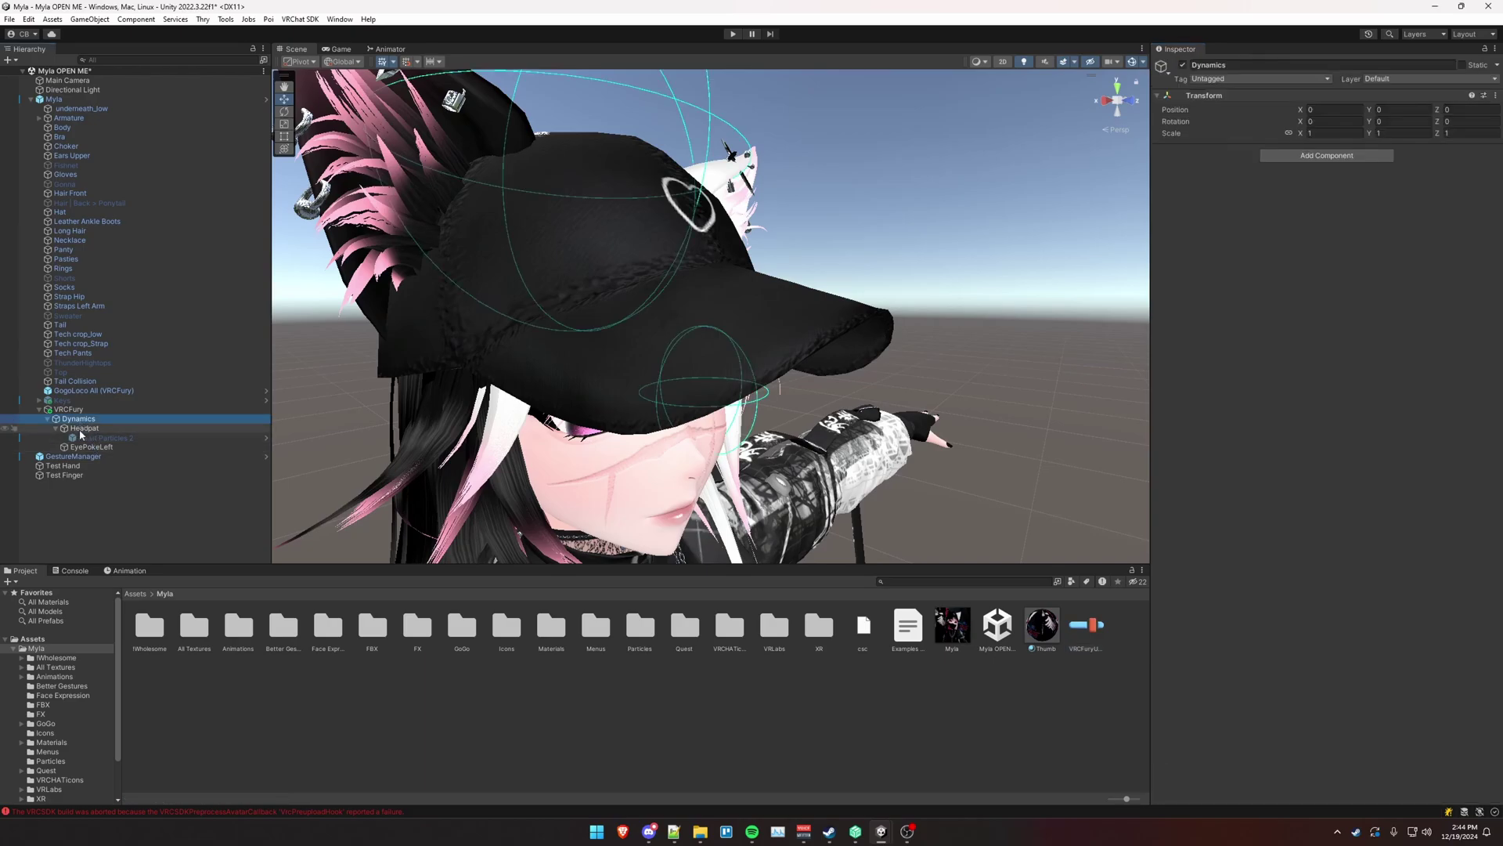
pyautogui.click(1331, 156)
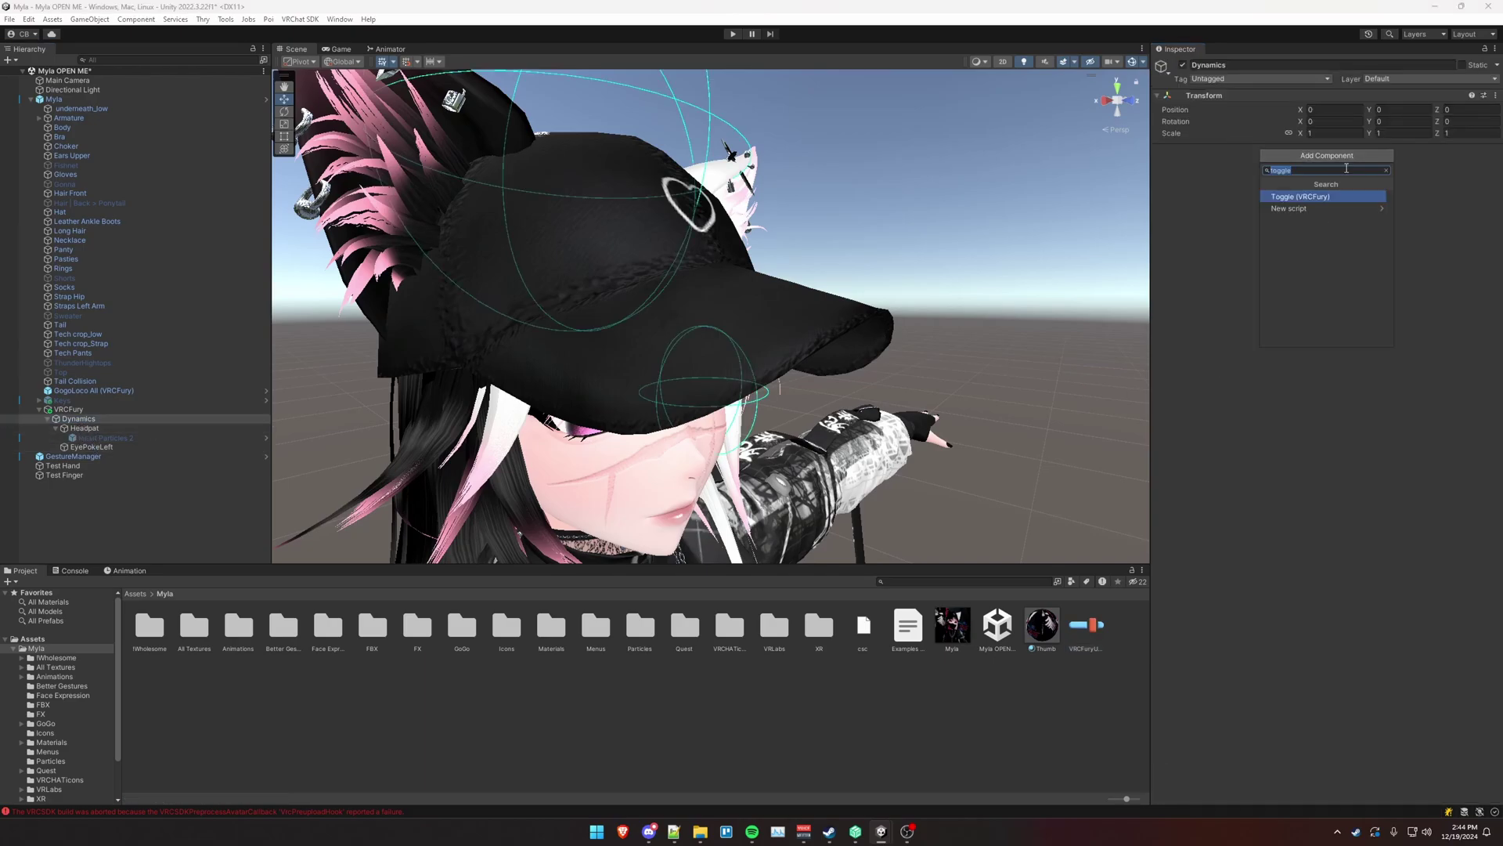
pyautogui.write('full')
pyautogui.press('Return')
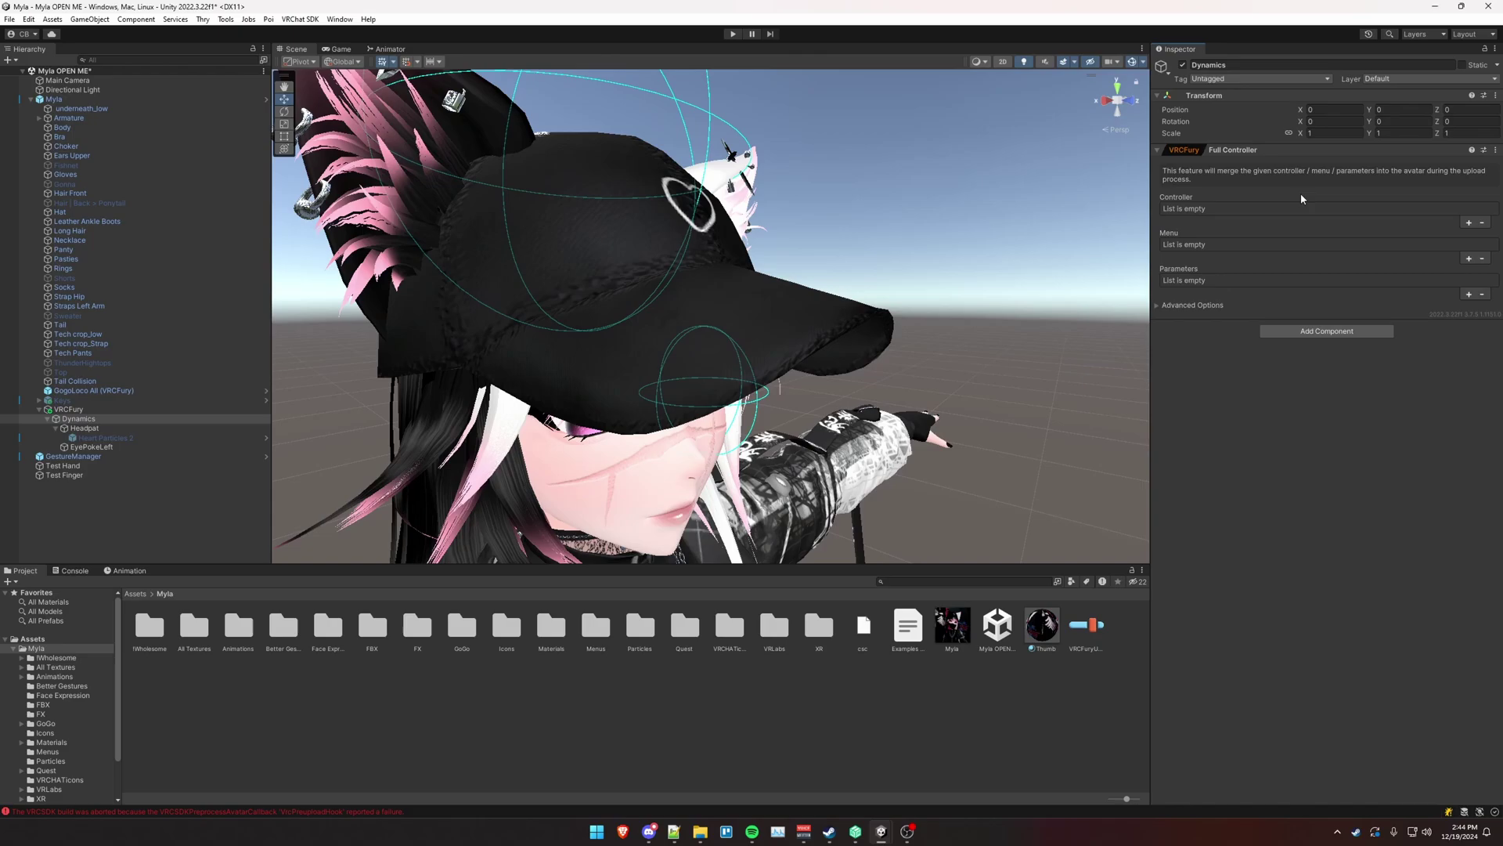
# Step: Add the VRCFuryUnsyncedParams asset to the Full Controller's Parameters and add a * entry to its Global Parameters
pyautogui.click(1469, 295)
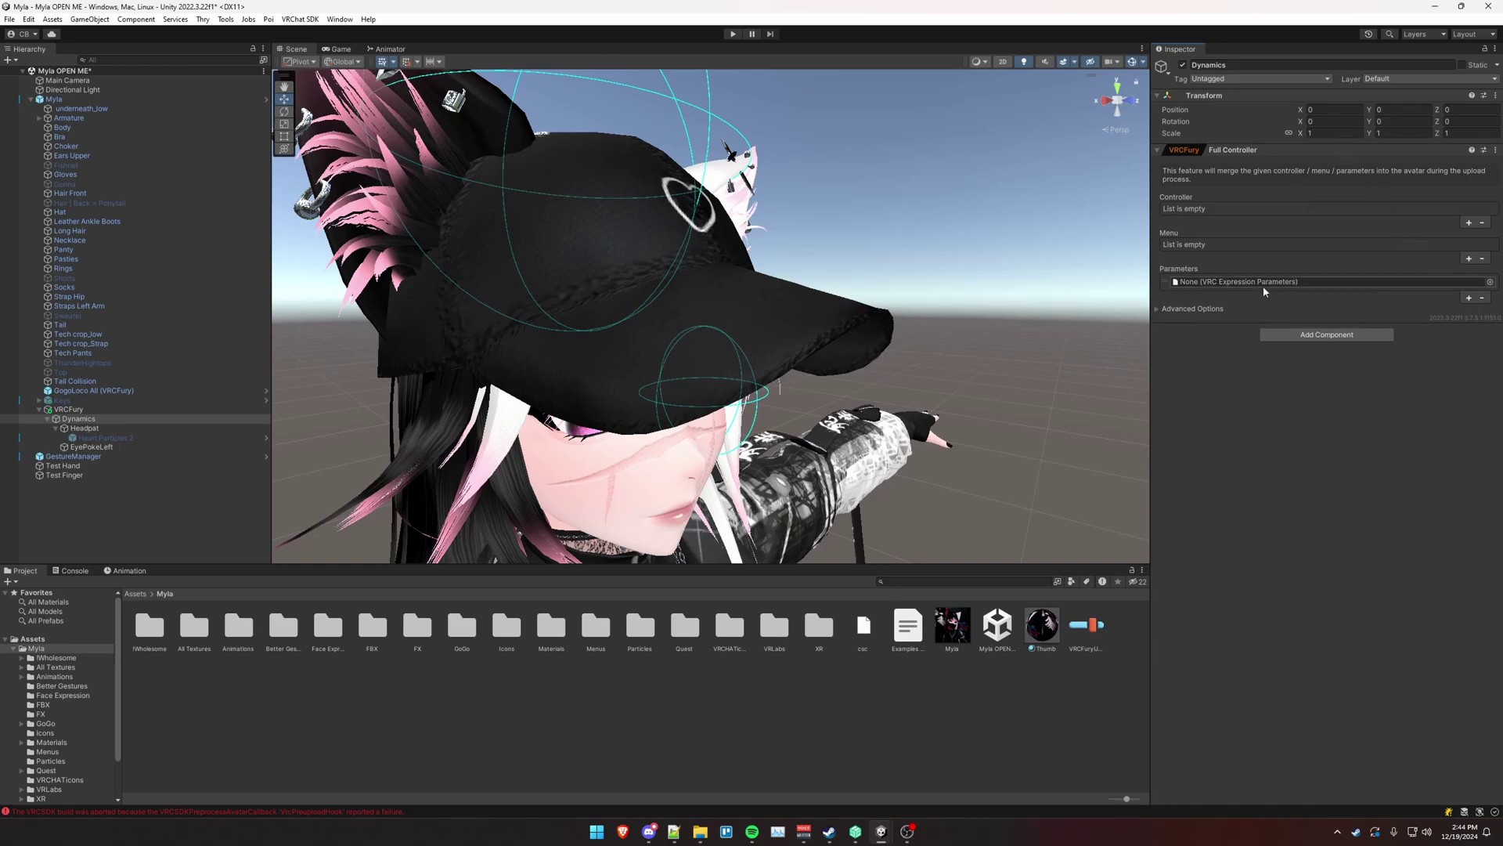
pyautogui.click(1081, 631)
pyautogui.moveTo(1082, 631); pyautogui.dragTo(1230, 286)
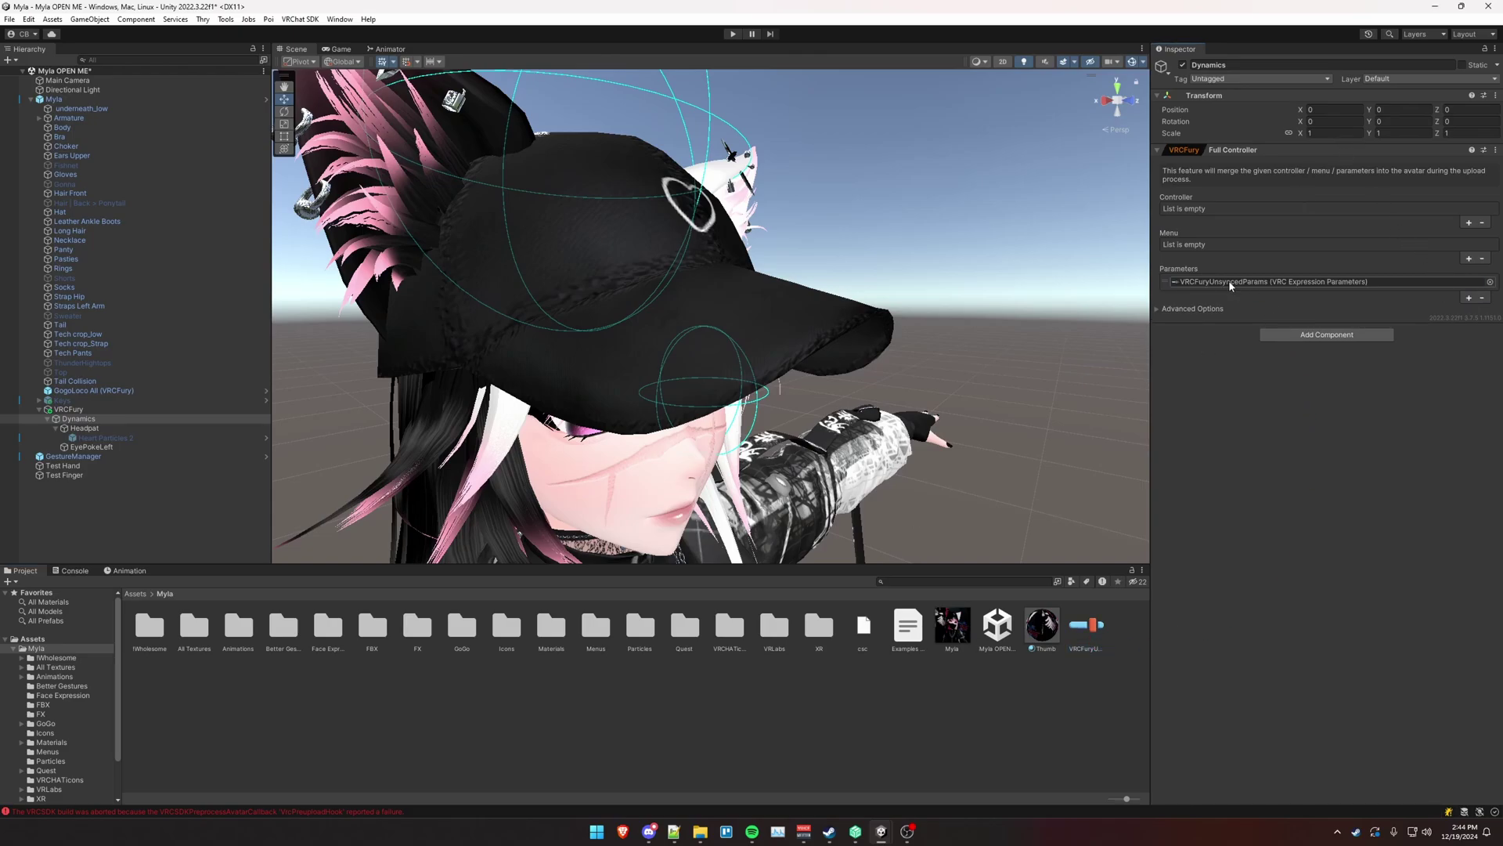
pyautogui.click(1155, 309)
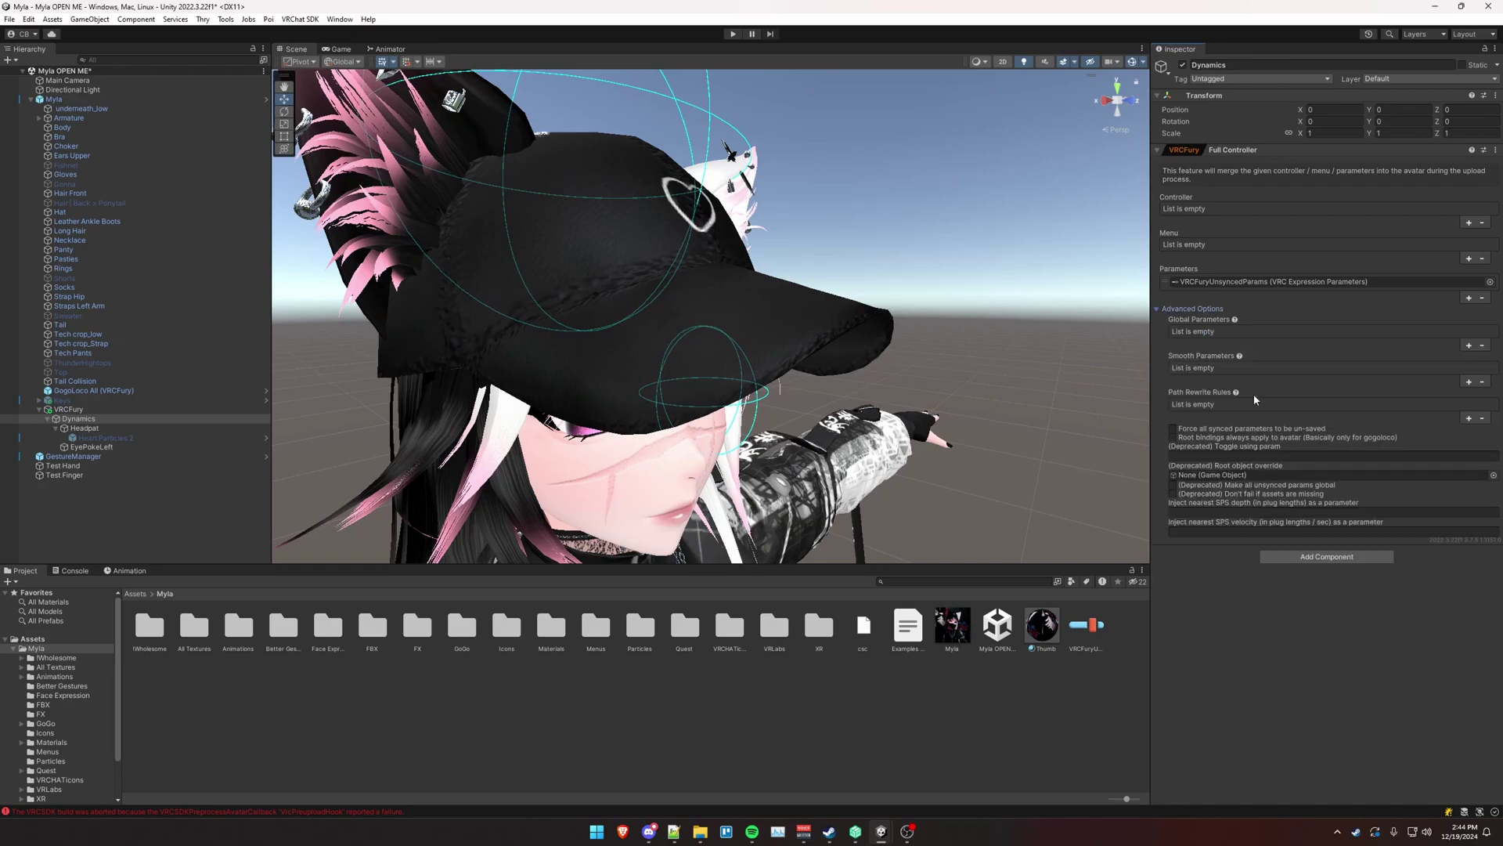
pyautogui.click(1469, 345)
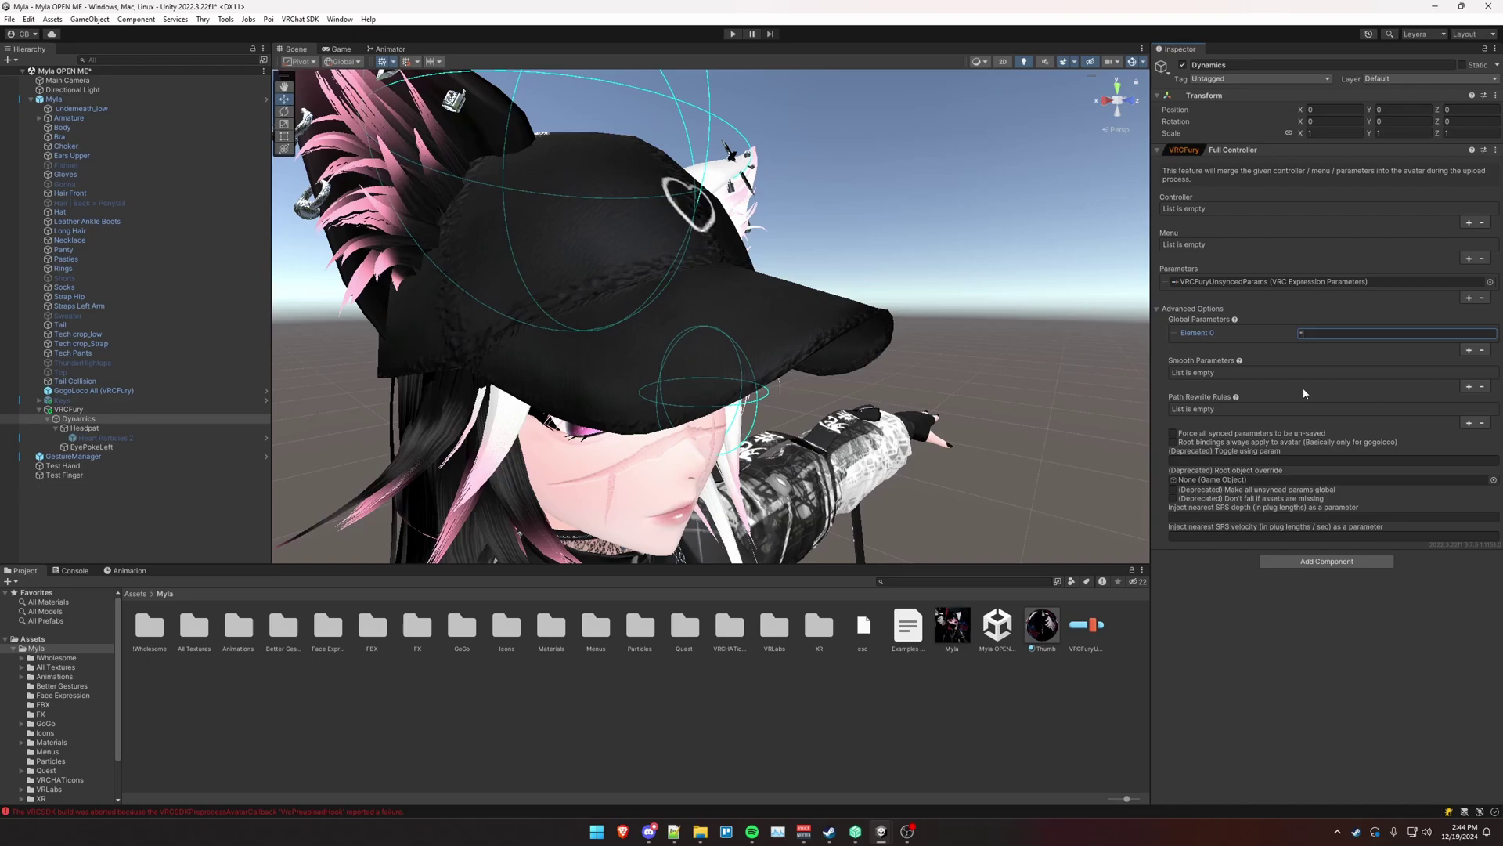
pyautogui.press('Return')
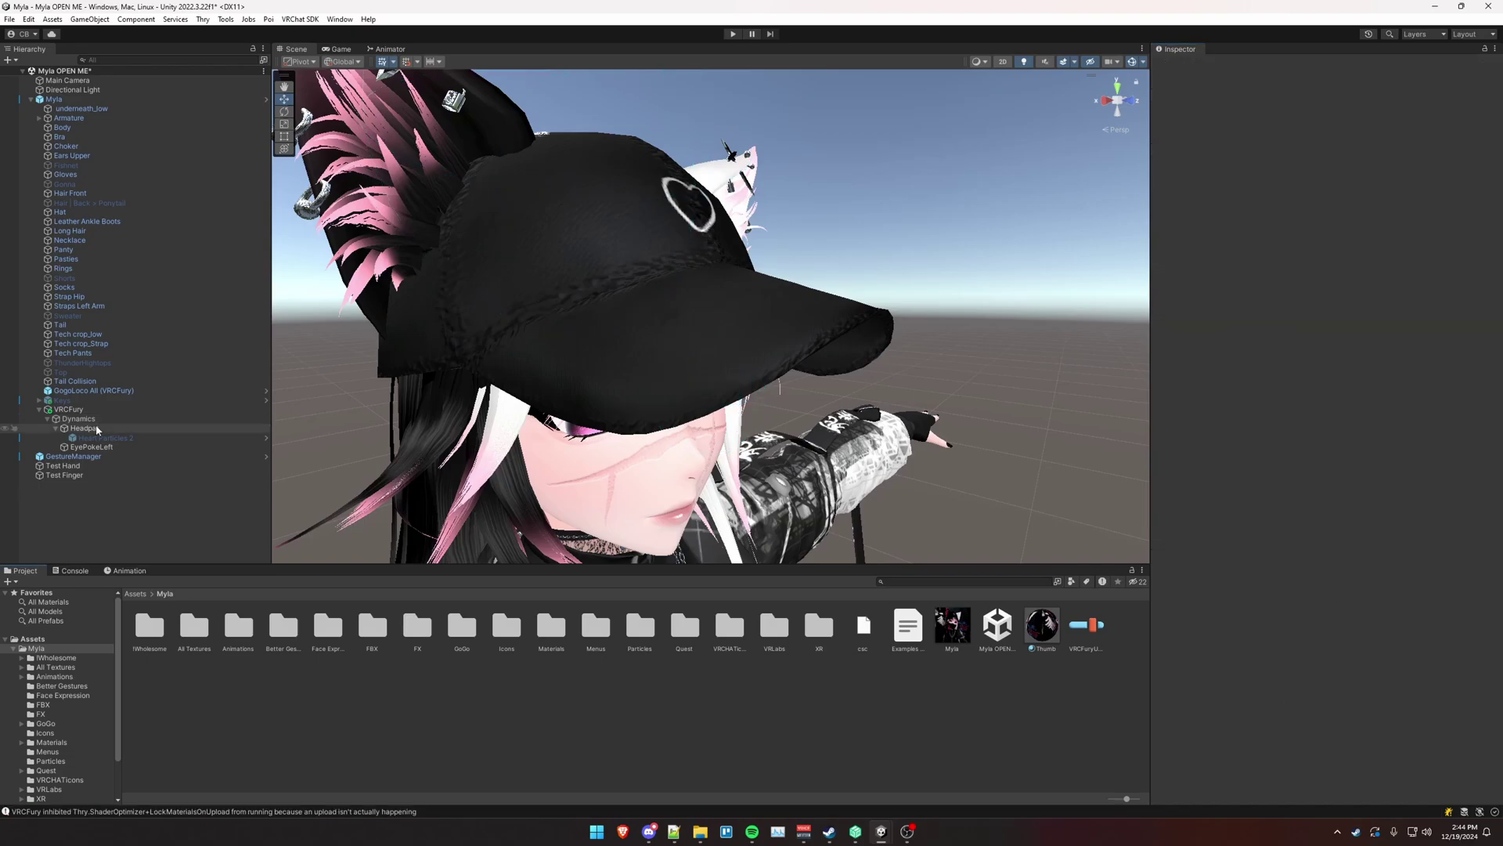
# Step: Add a second VRCFury Toggle to the Headpat object with the menu path Interactions/Headpat
pyautogui.click(97, 429)
pyautogui.scroll(2, 639, 280)
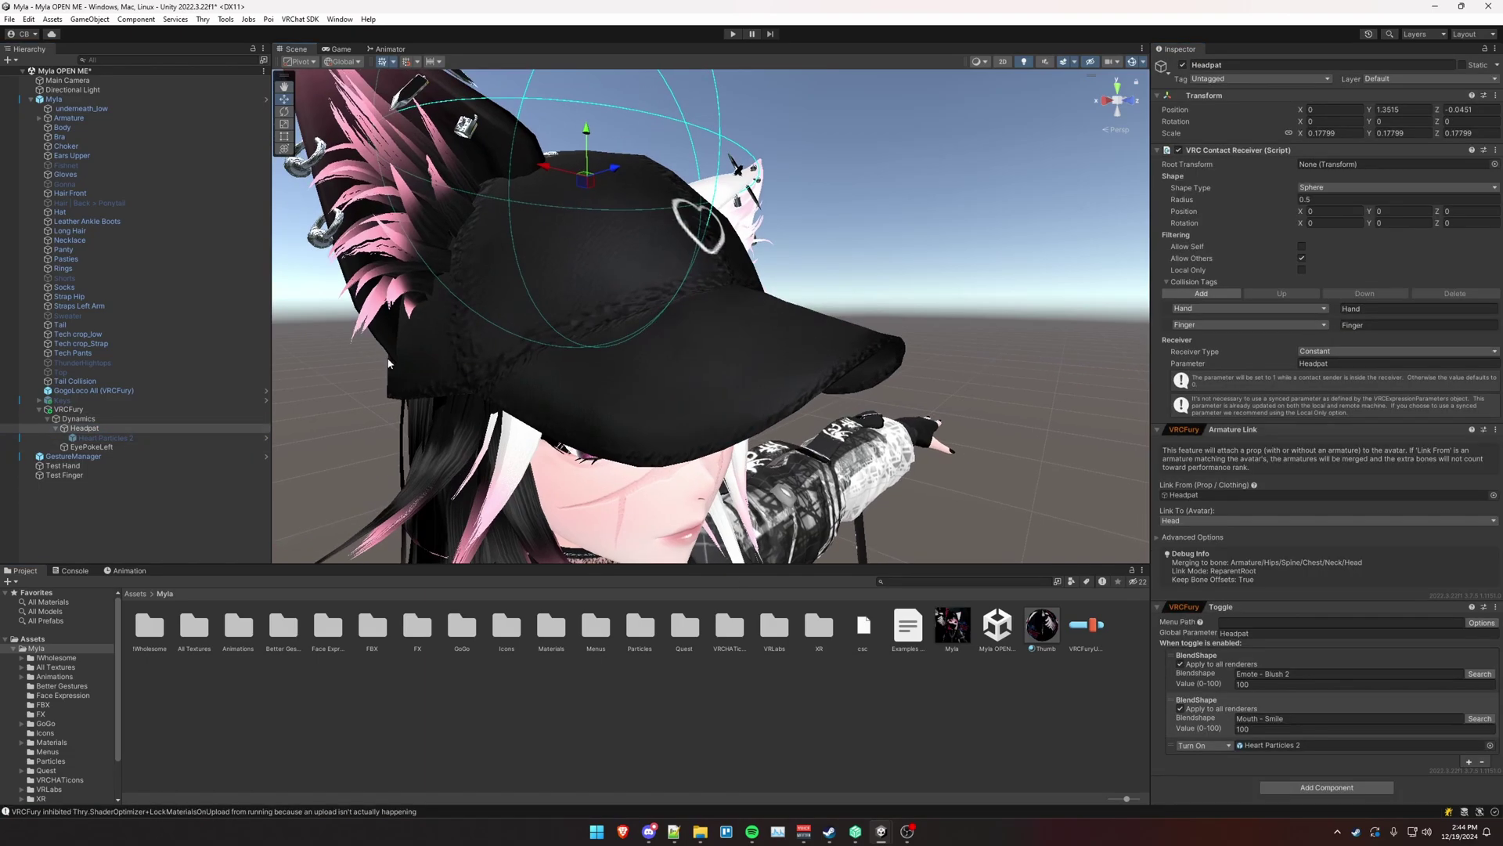
pyautogui.click(91, 447)
pyautogui.click(100, 429)
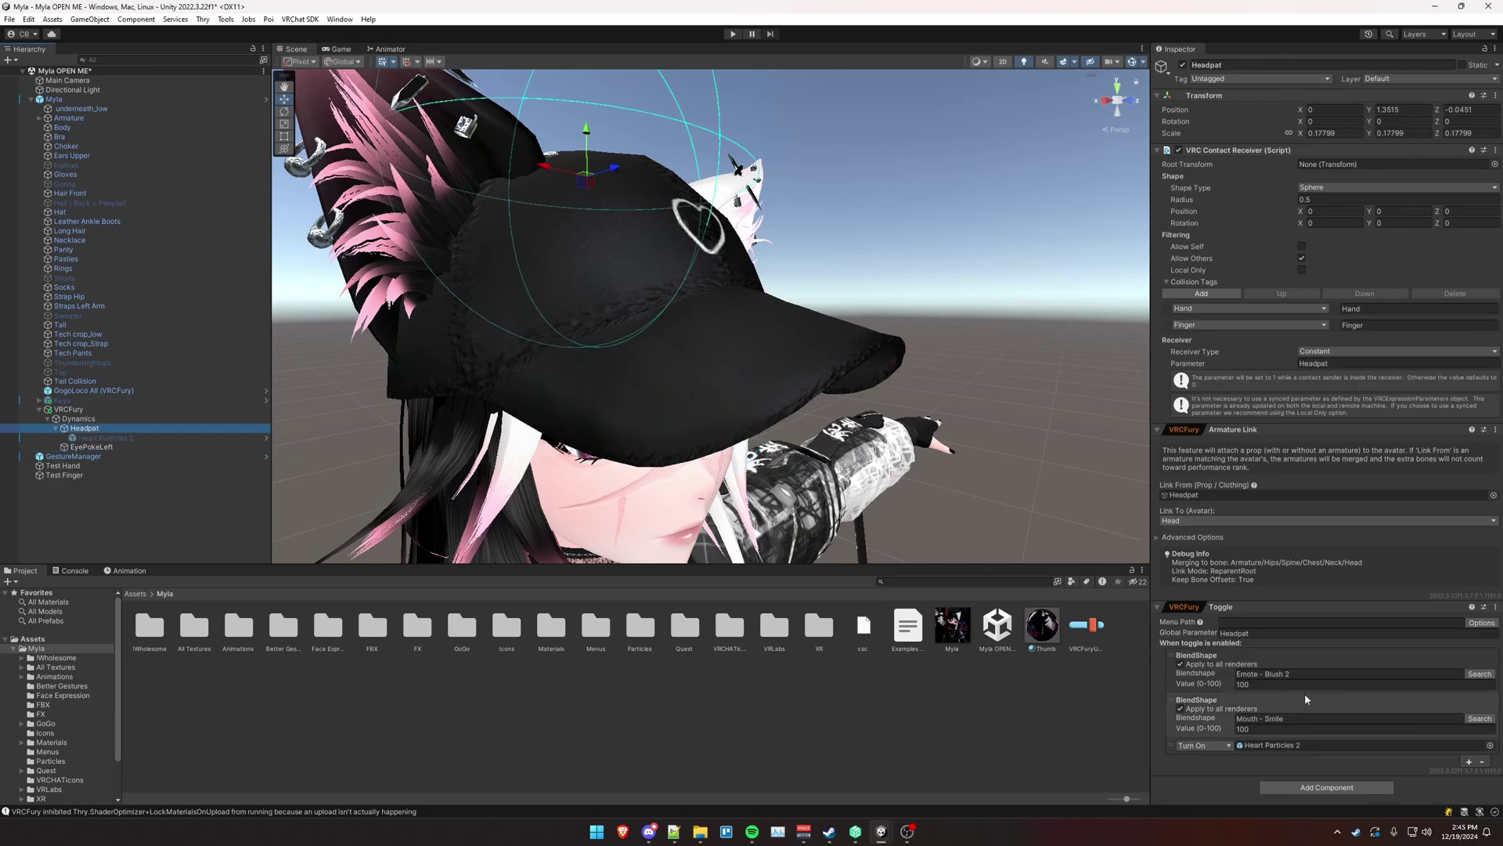
pyautogui.click(1306, 788)
pyautogui.write('toggl')
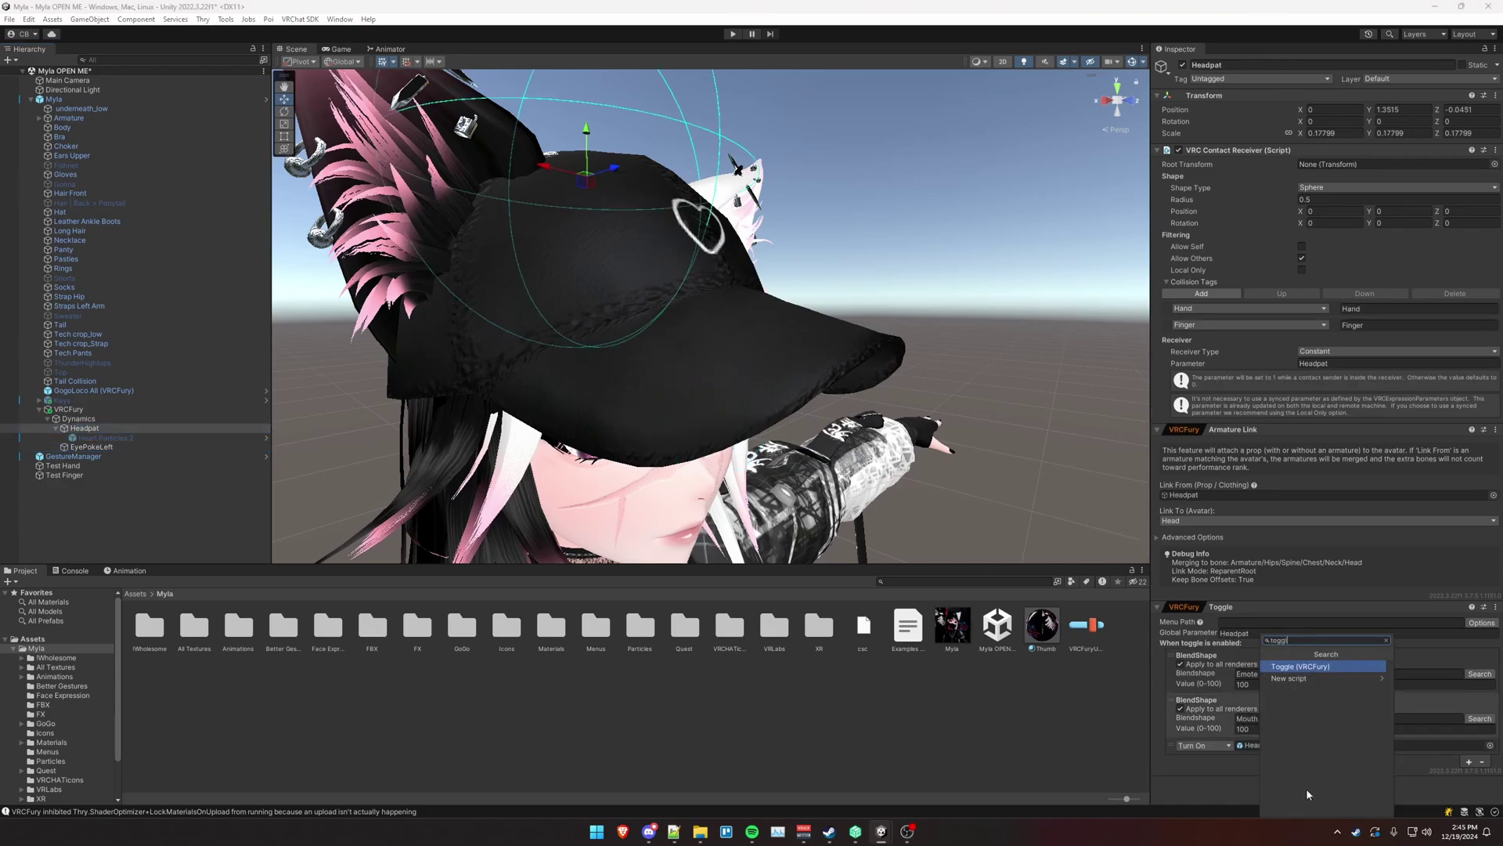
pyautogui.press('Return')
pyautogui.scroll(-2, 1293, 716)
pyautogui.click(1295, 747)
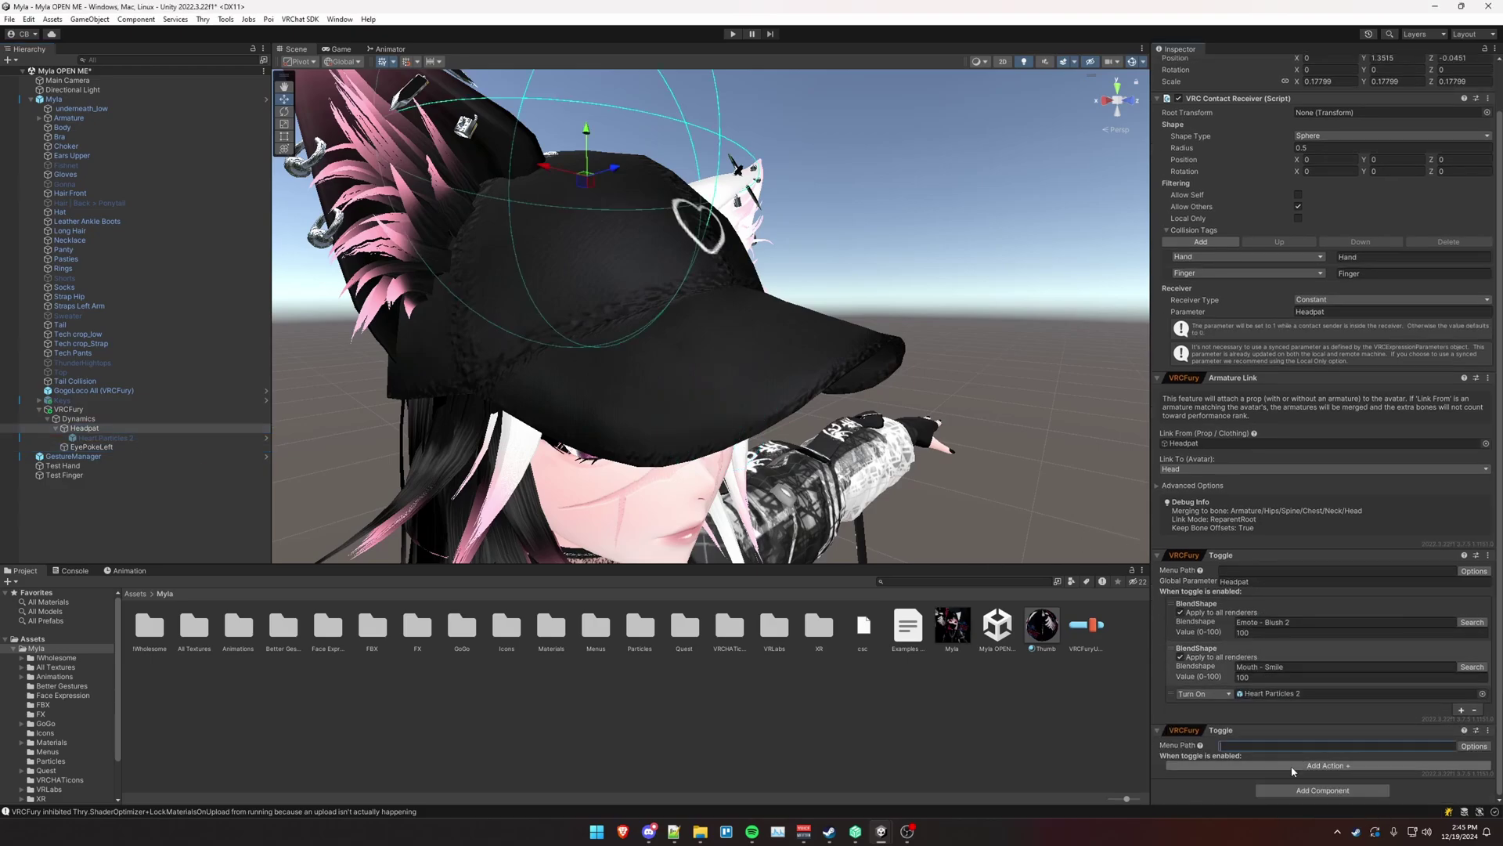
pyautogui.write('Interactions/Headpat')
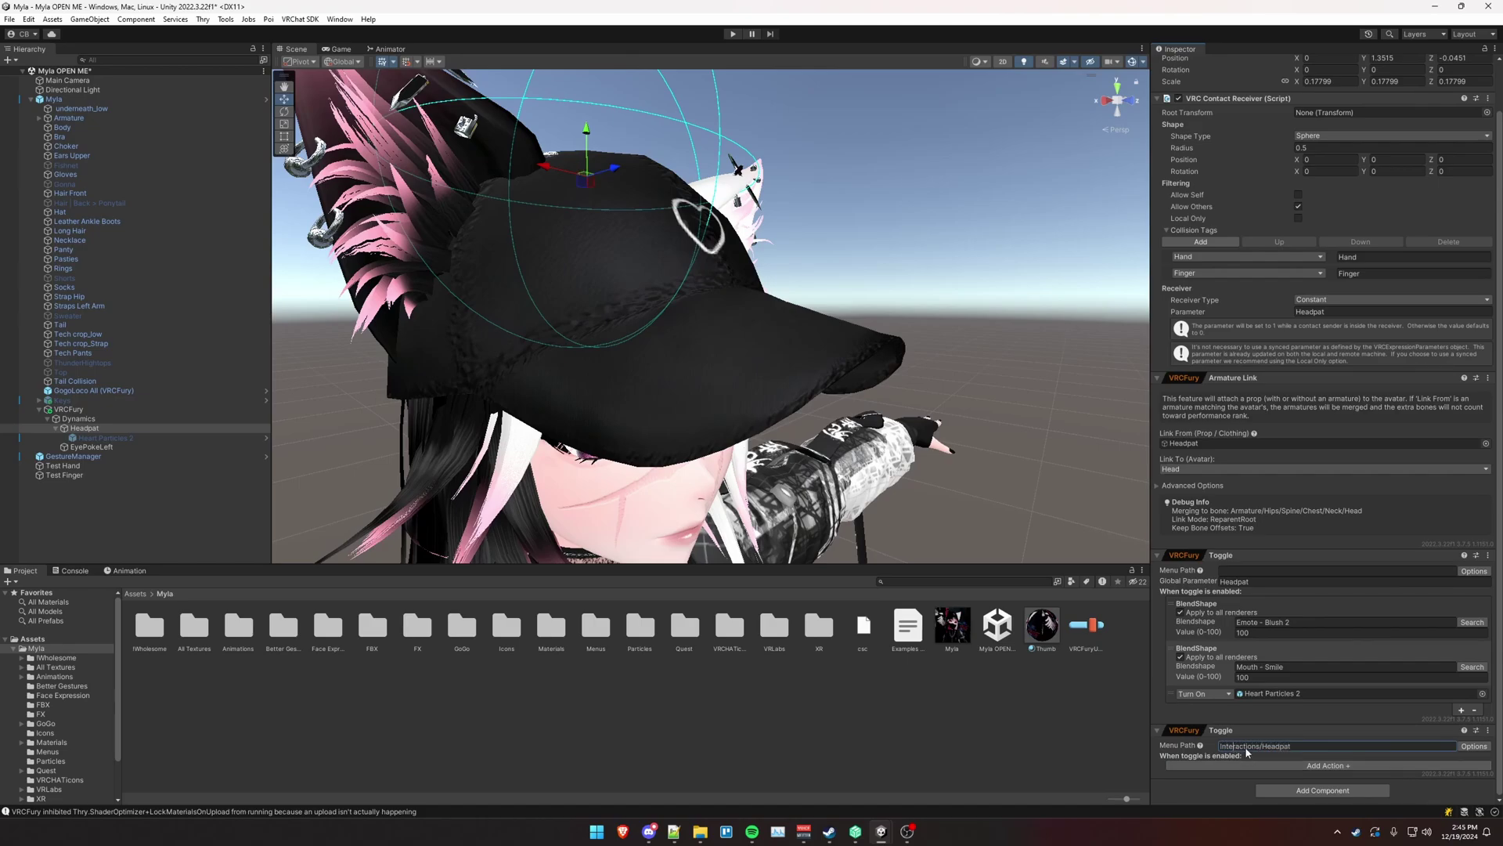
pyautogui.moveTo(1221, 747); pyautogui.dragTo(1295, 746)
# Step: Make the Interactions/Headpat toggle Saved Between Worlds and Default On, with an Object Toggle action that turns on the Headpat object
pyautogui.click(1473, 746)
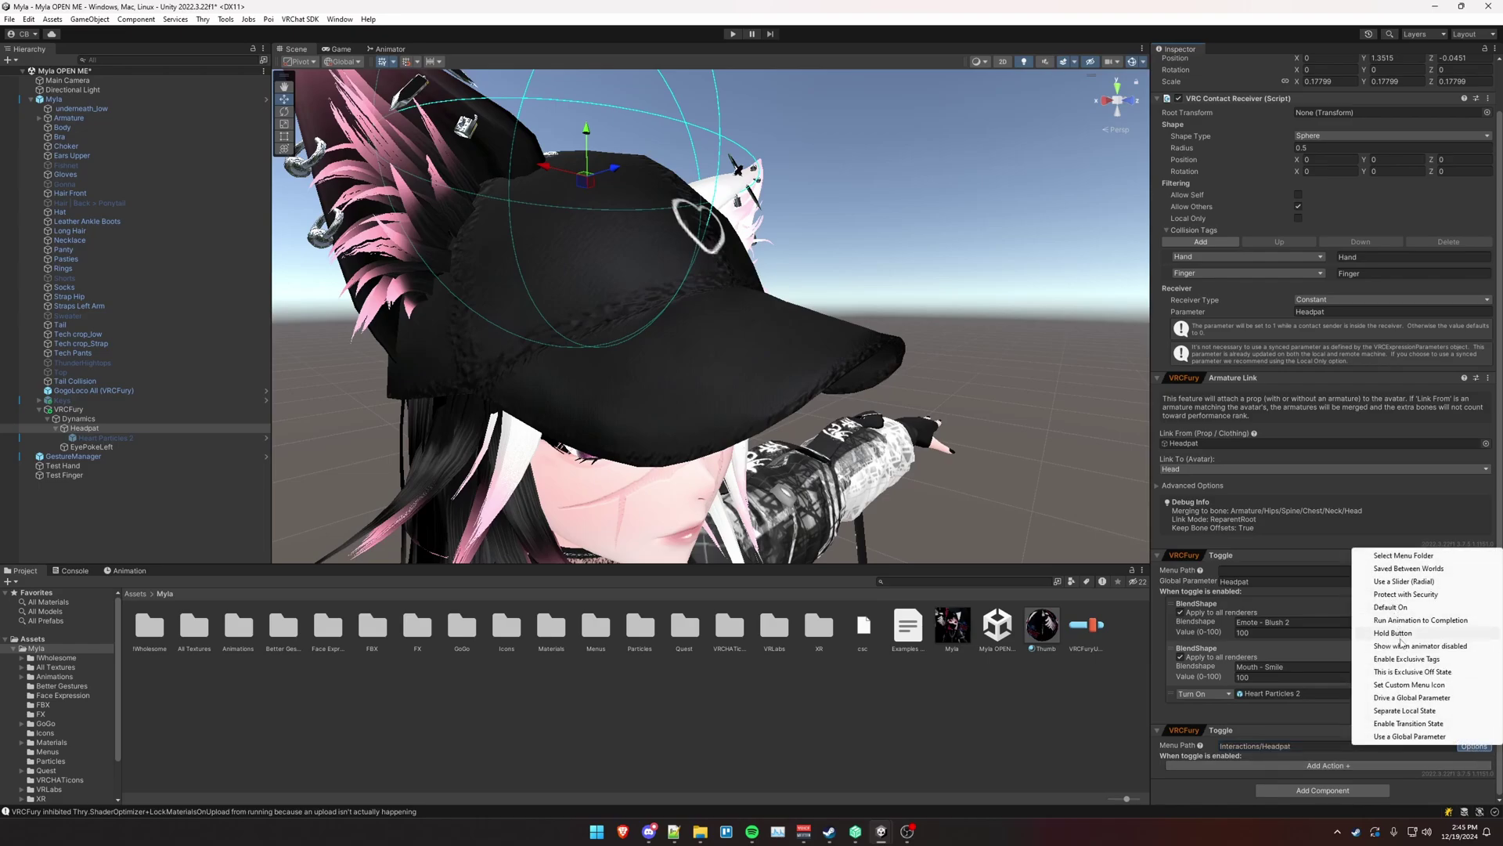
pyautogui.click(1392, 570)
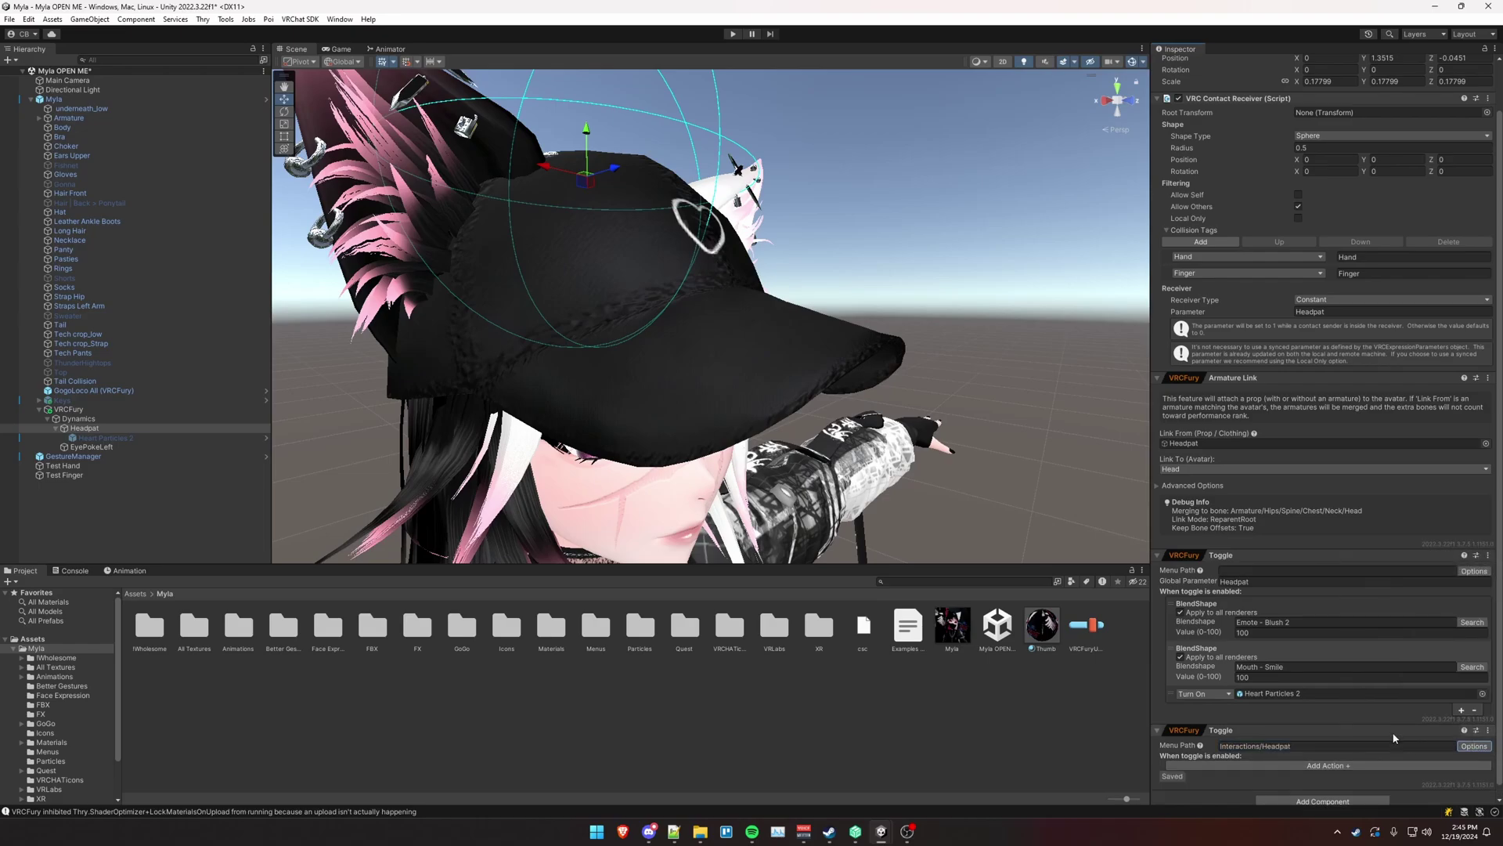
pyautogui.click(1284, 753)
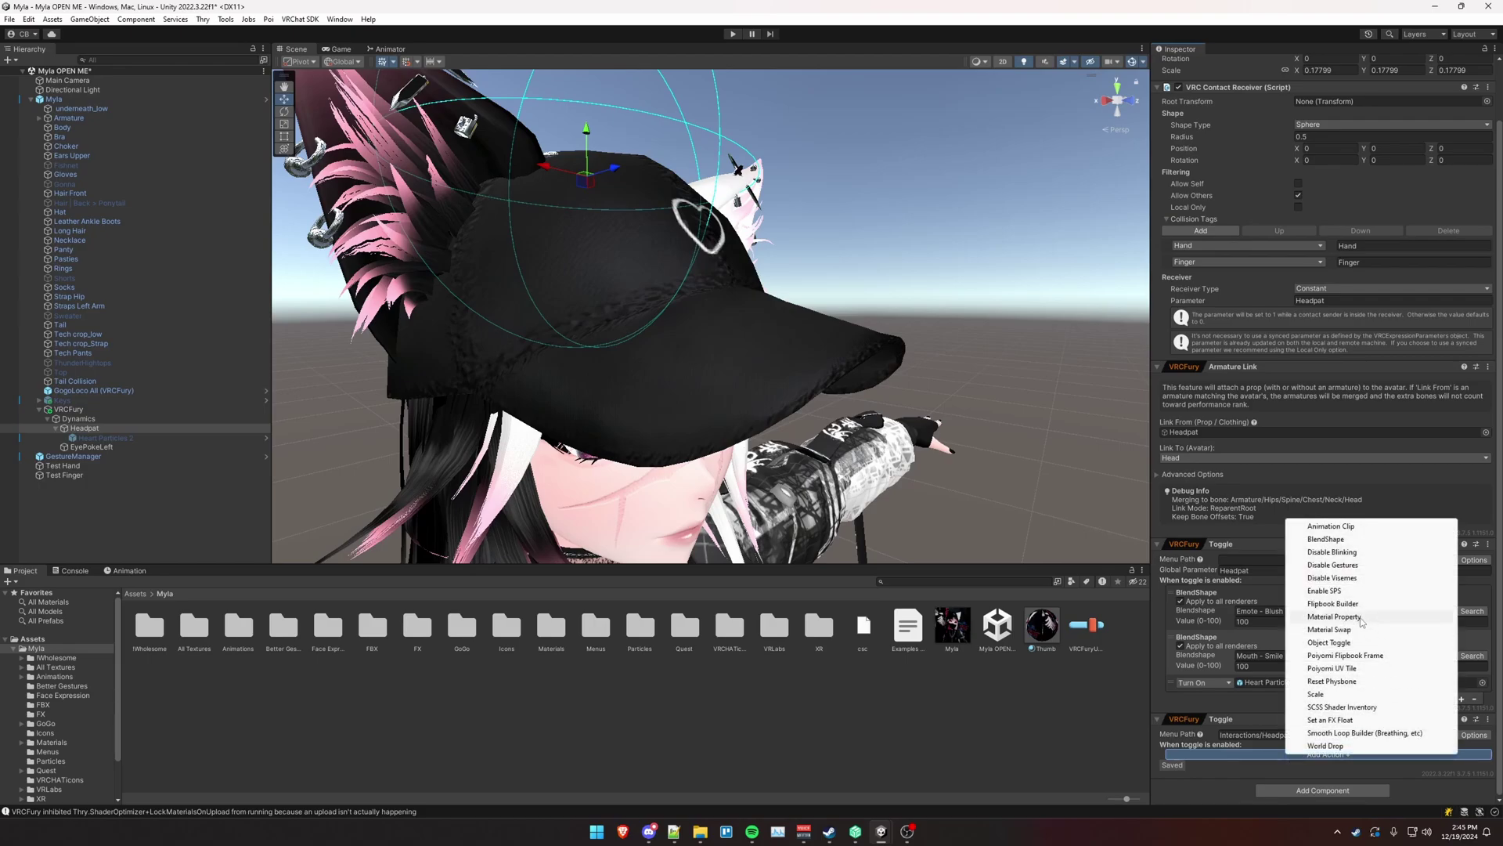
pyautogui.click(1342, 644)
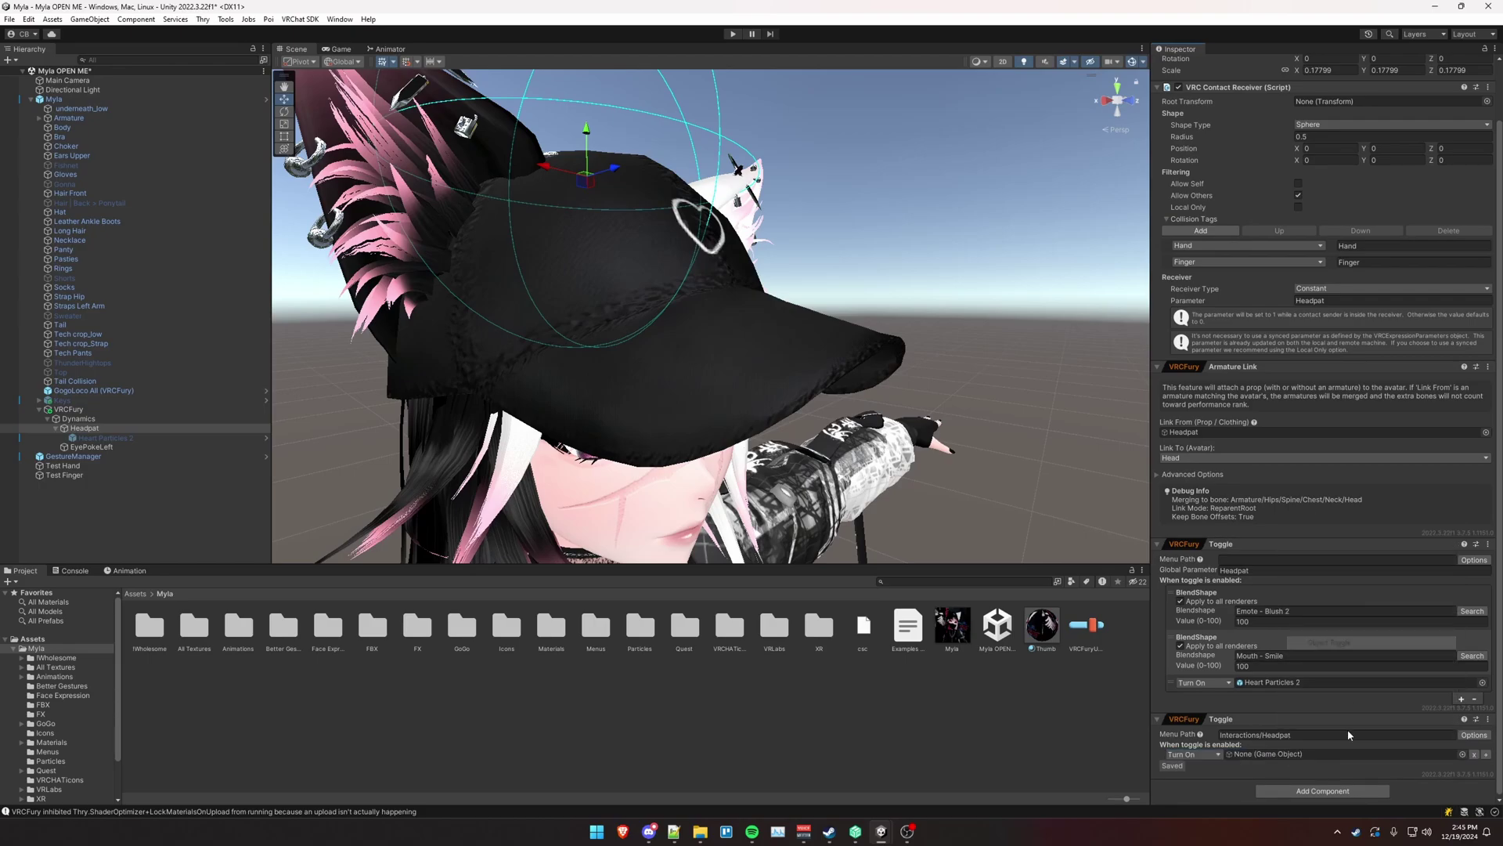
pyautogui.click(1472, 735)
pyautogui.click(1390, 592)
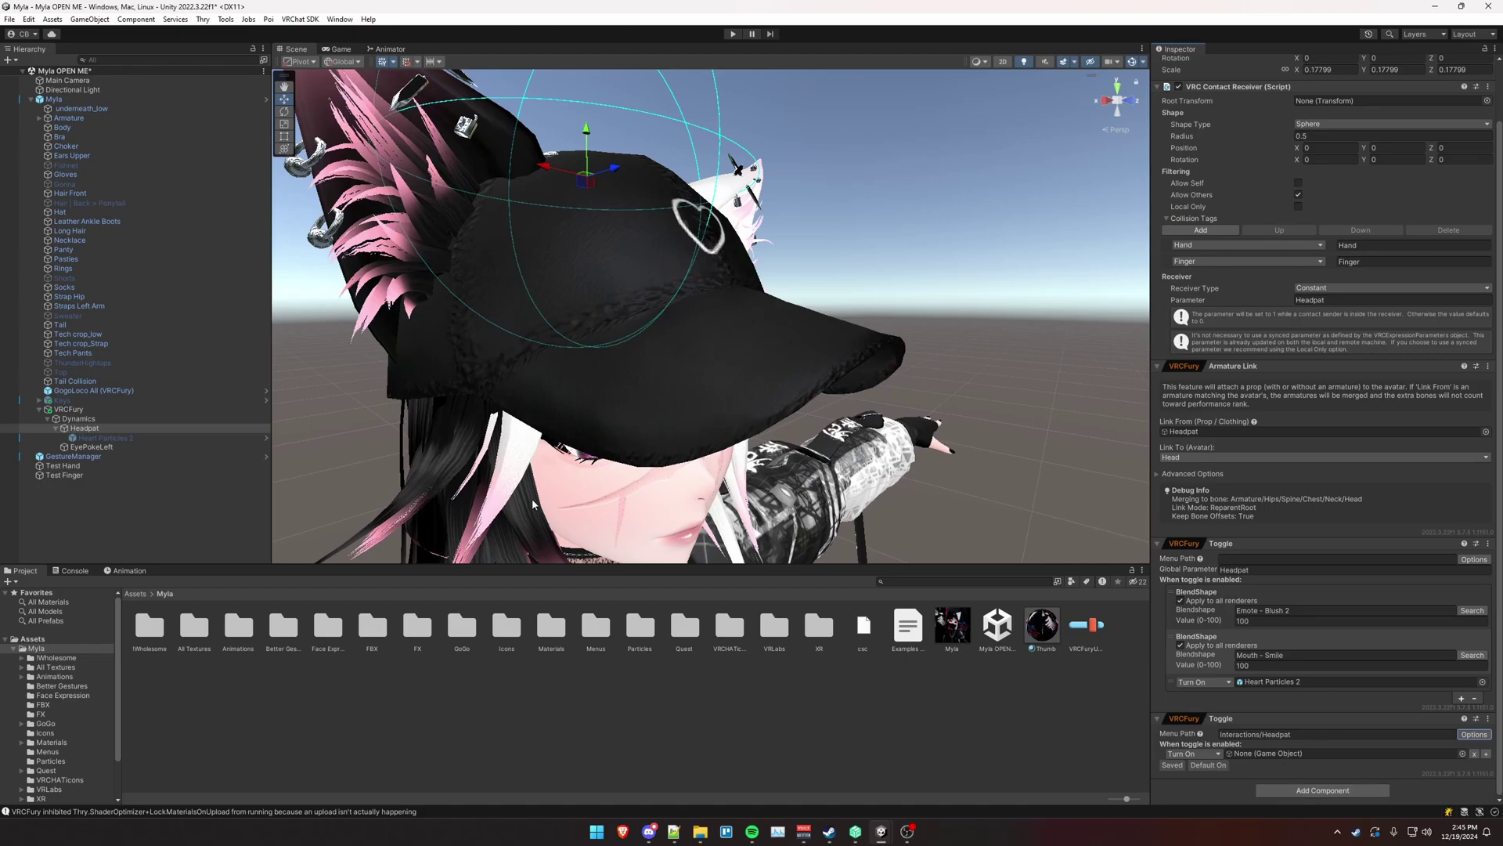
pyautogui.moveTo(71, 430); pyautogui.dragTo(1266, 759)
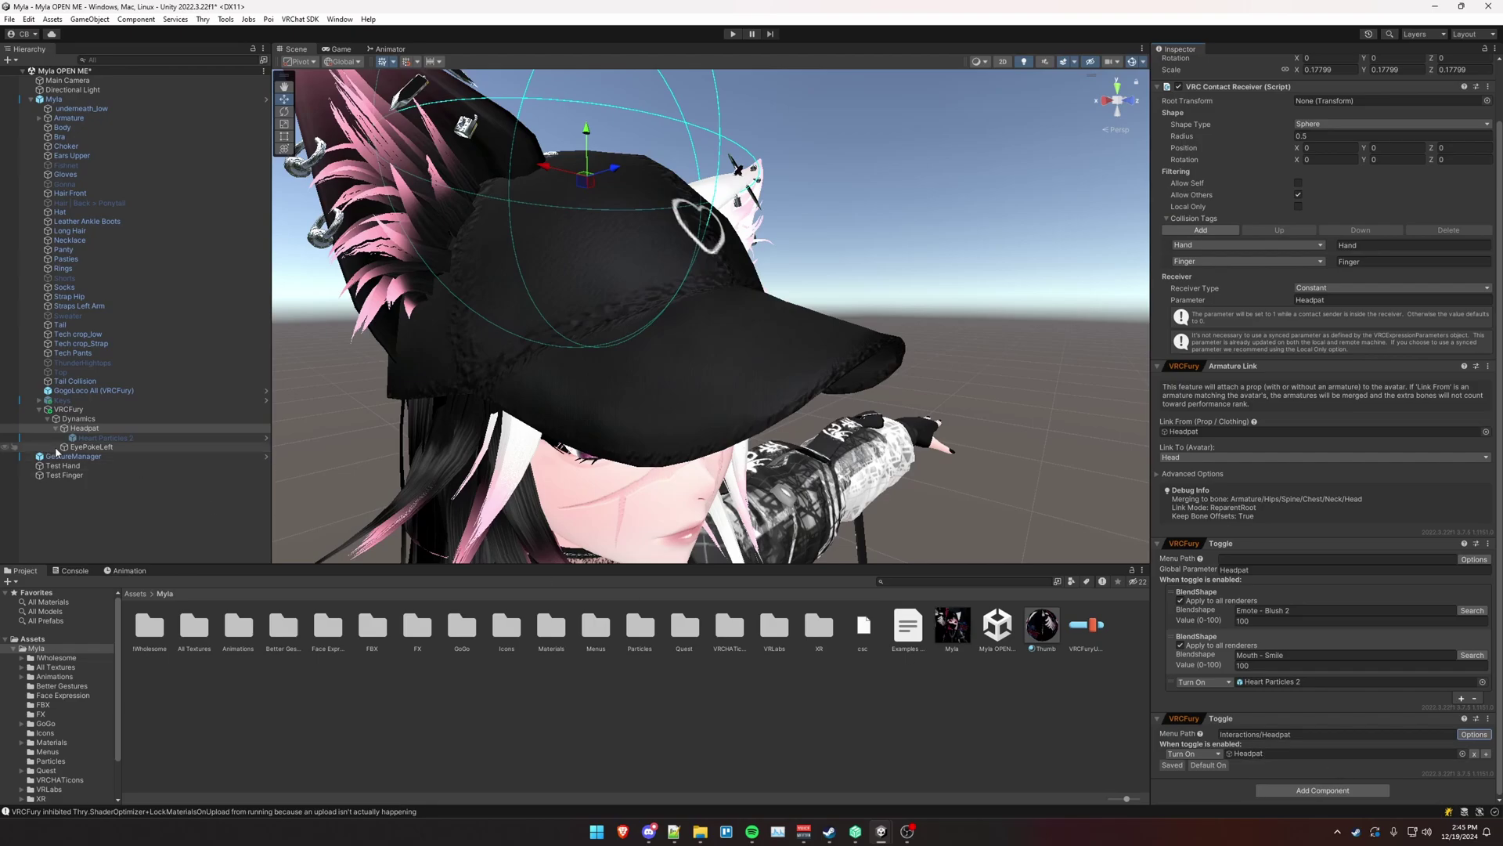
# Step: Add a second VRCFury Toggle to the EyePokeLeft object with the menu path Interactions/Eye Poke Left
pyautogui.click(91, 447)
pyautogui.click(1325, 764)
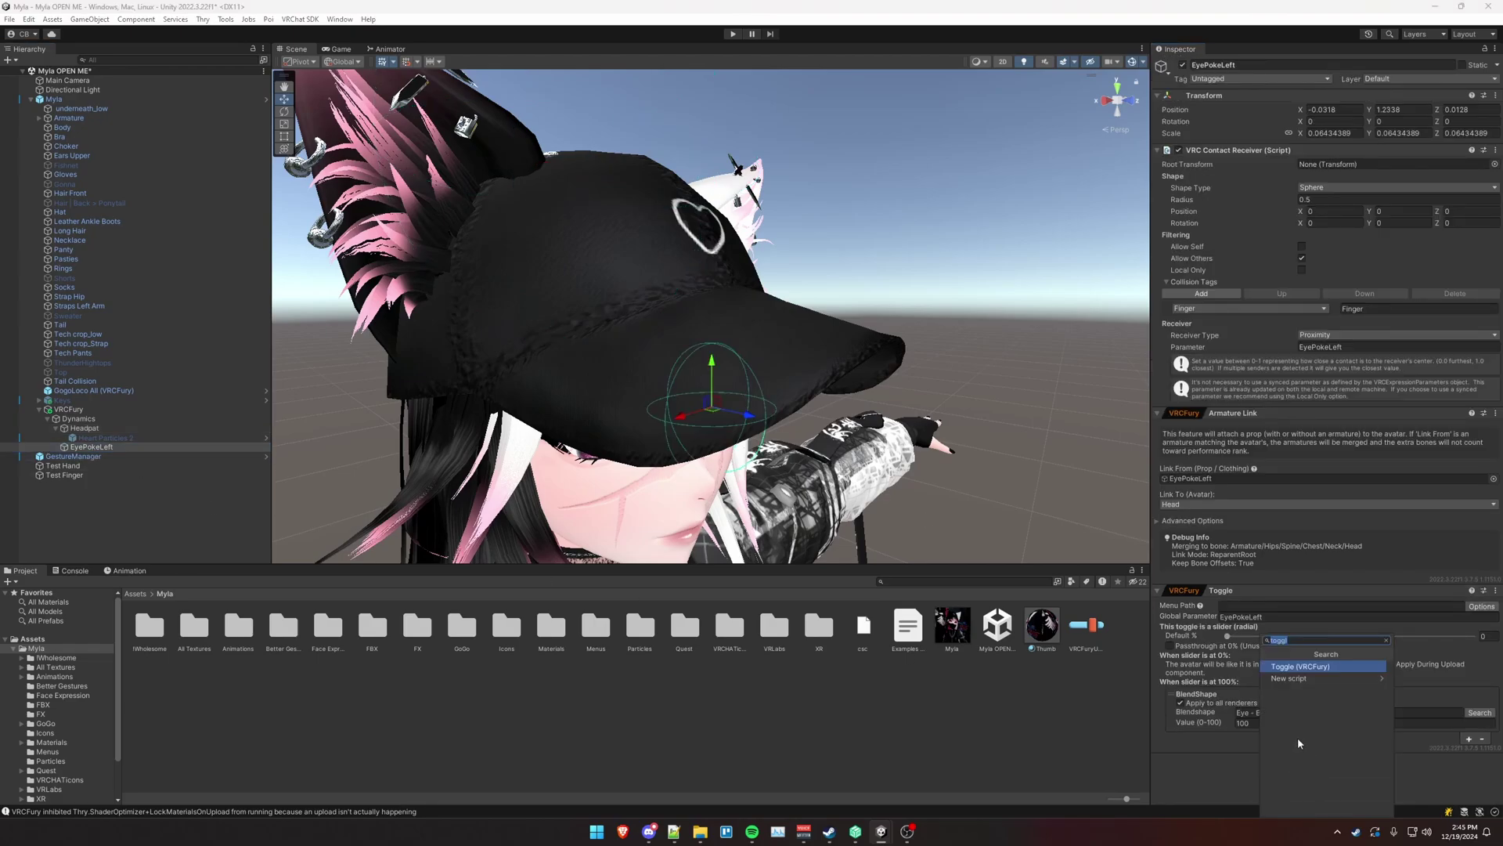
pyautogui.write('togg')
pyautogui.press('Return')
pyautogui.scroll(-1, 1332, 759)
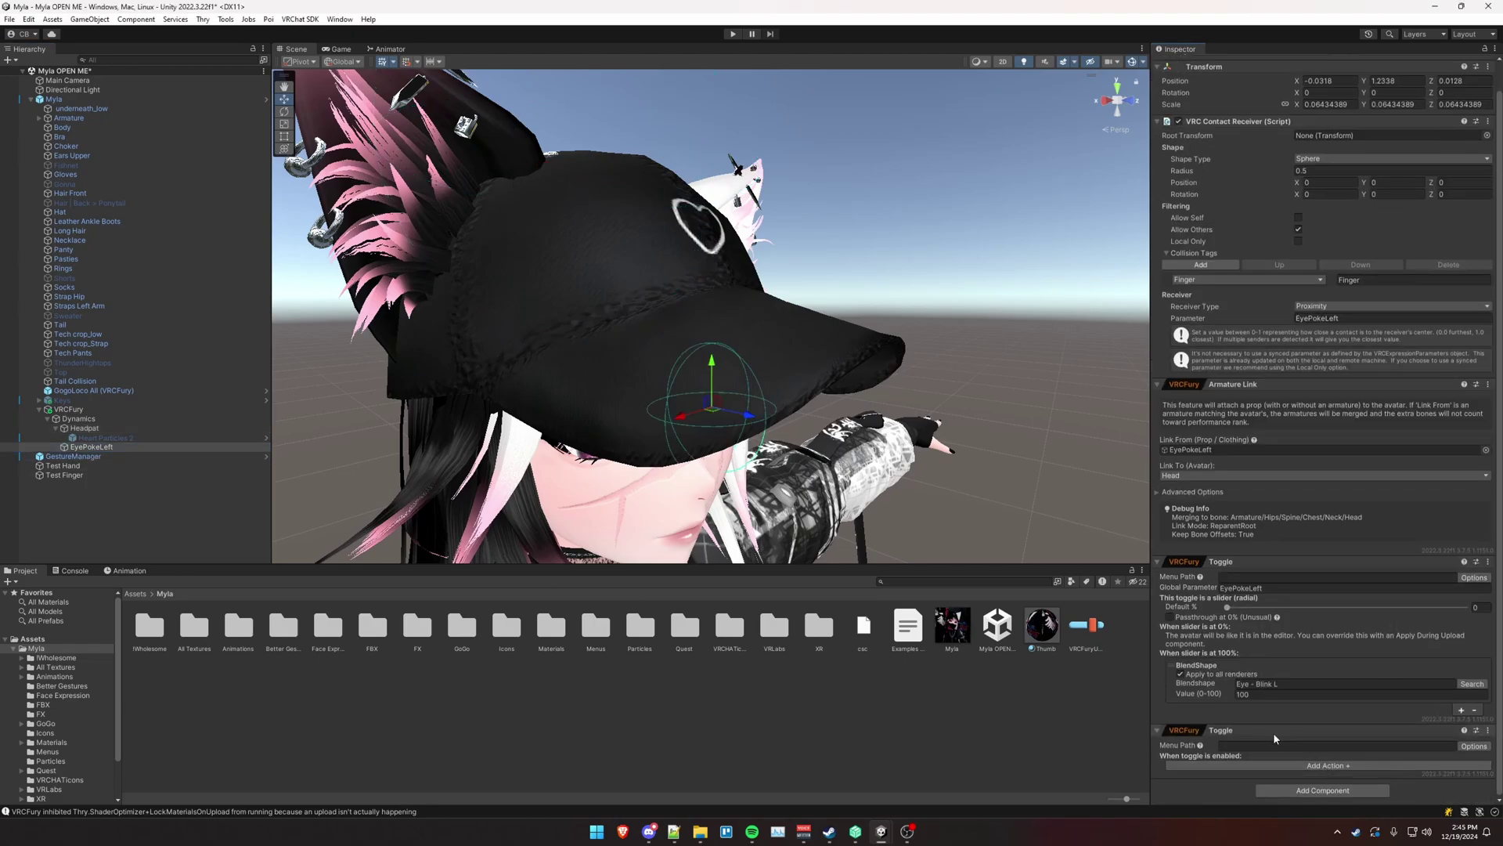
pyautogui.write('Interactions/Eye Poke Left')
# Step: Make the Interactions/Eye Poke Left toggle Saved Between Worlds and Default On, with an Object Toggle action that turns on EyePokeLeft
pyautogui.click(1472, 745)
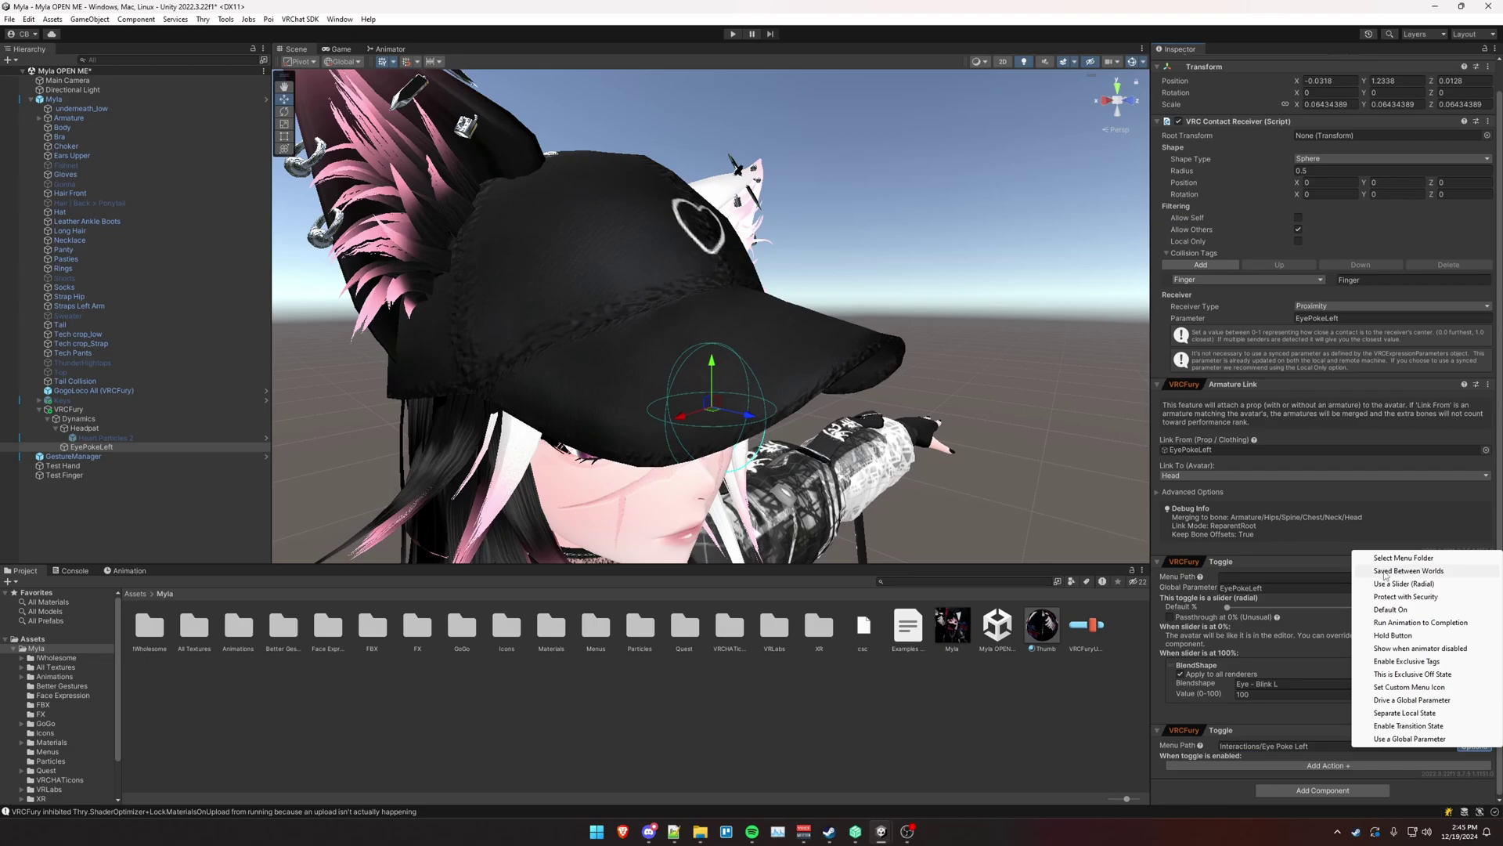
pyautogui.click(1384, 573)
pyautogui.click(1472, 745)
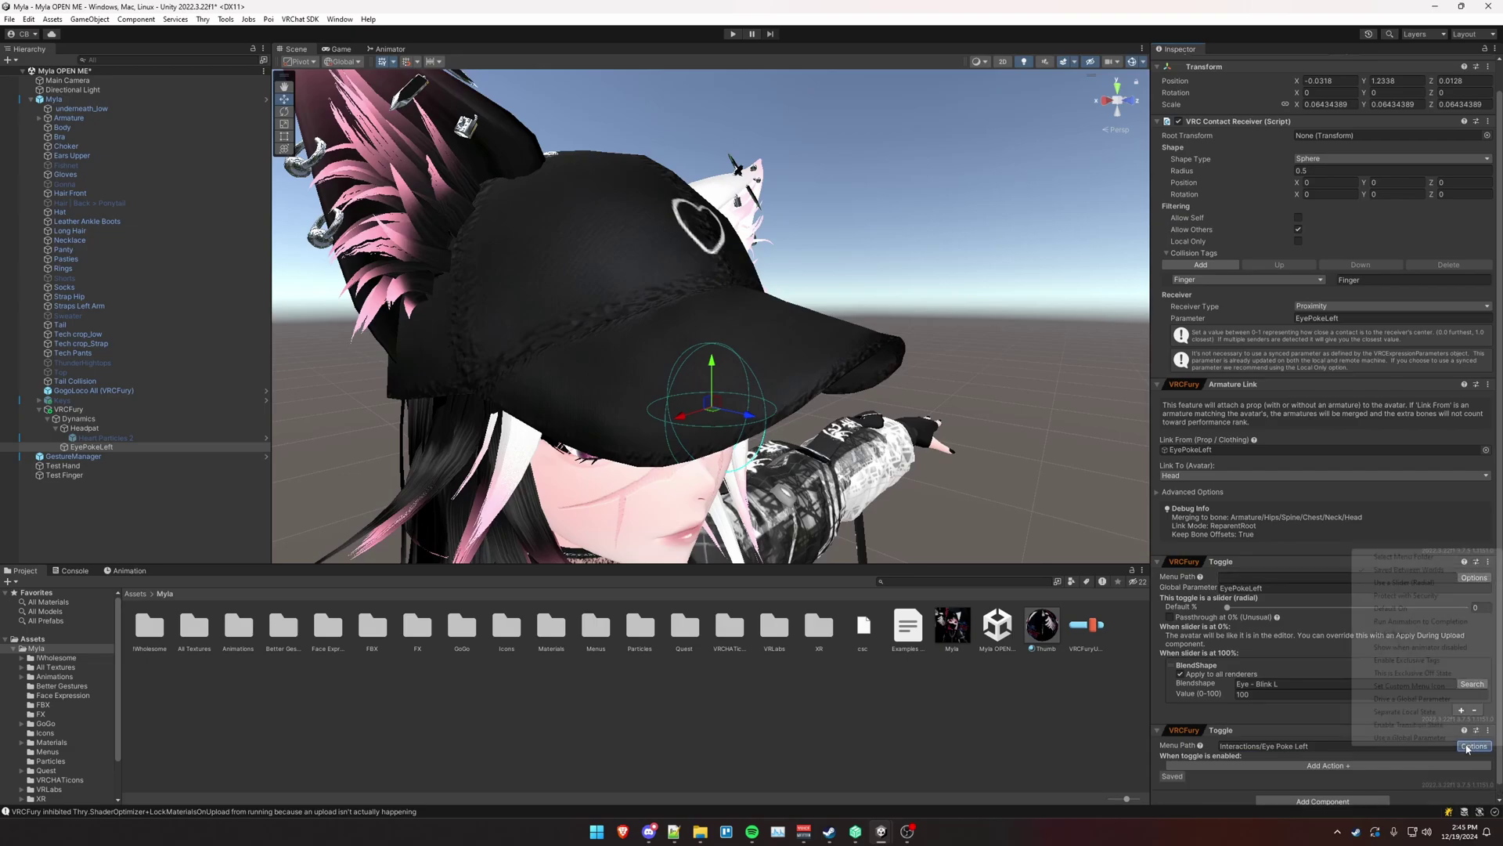
pyautogui.click(1394, 609)
pyautogui.scroll(-1, 1327, 710)
pyautogui.click(1327, 754)
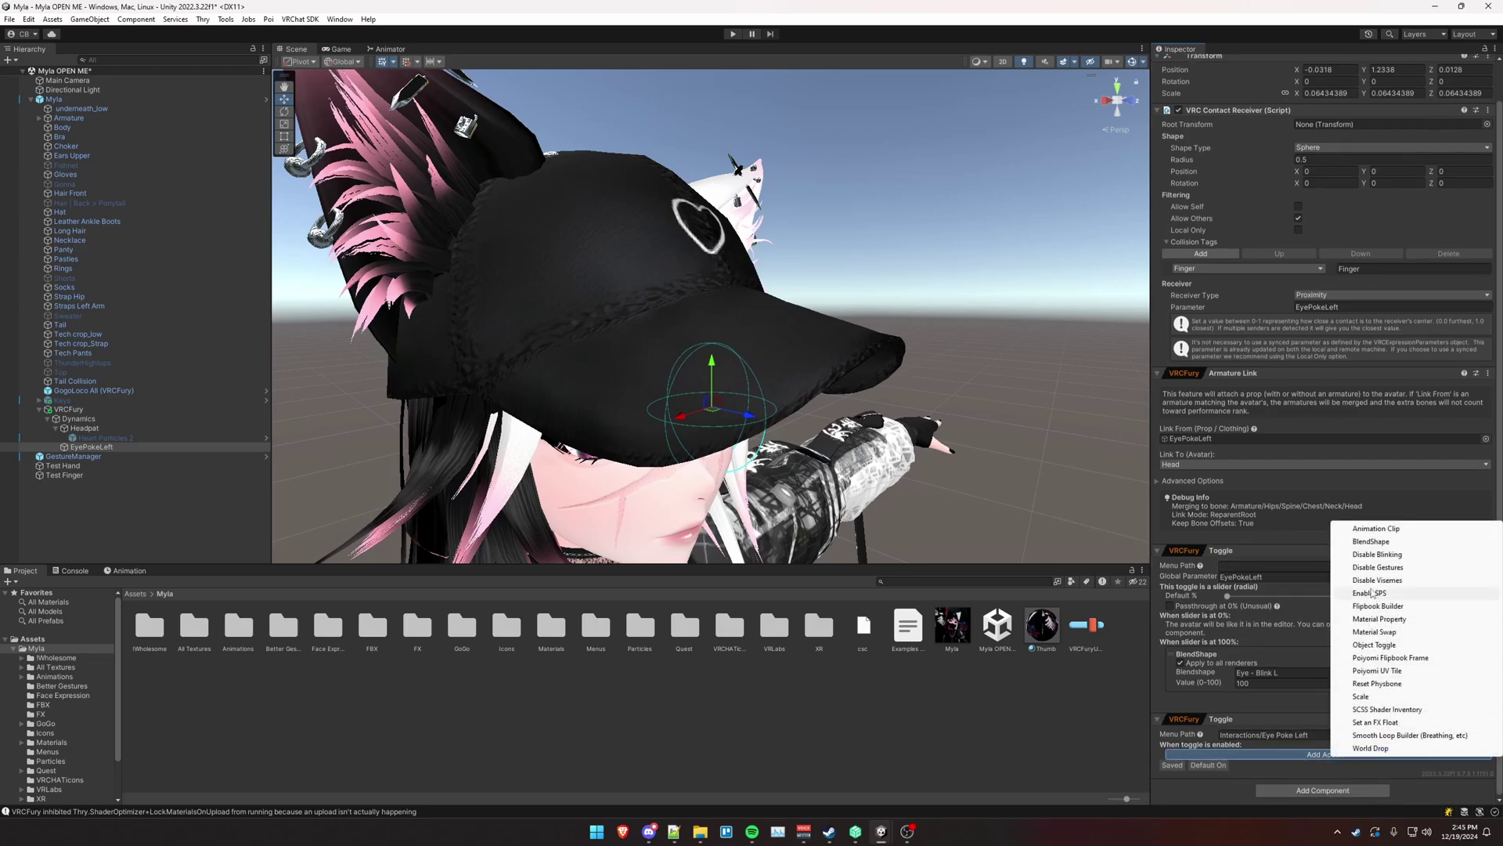
pyautogui.click(1372, 646)
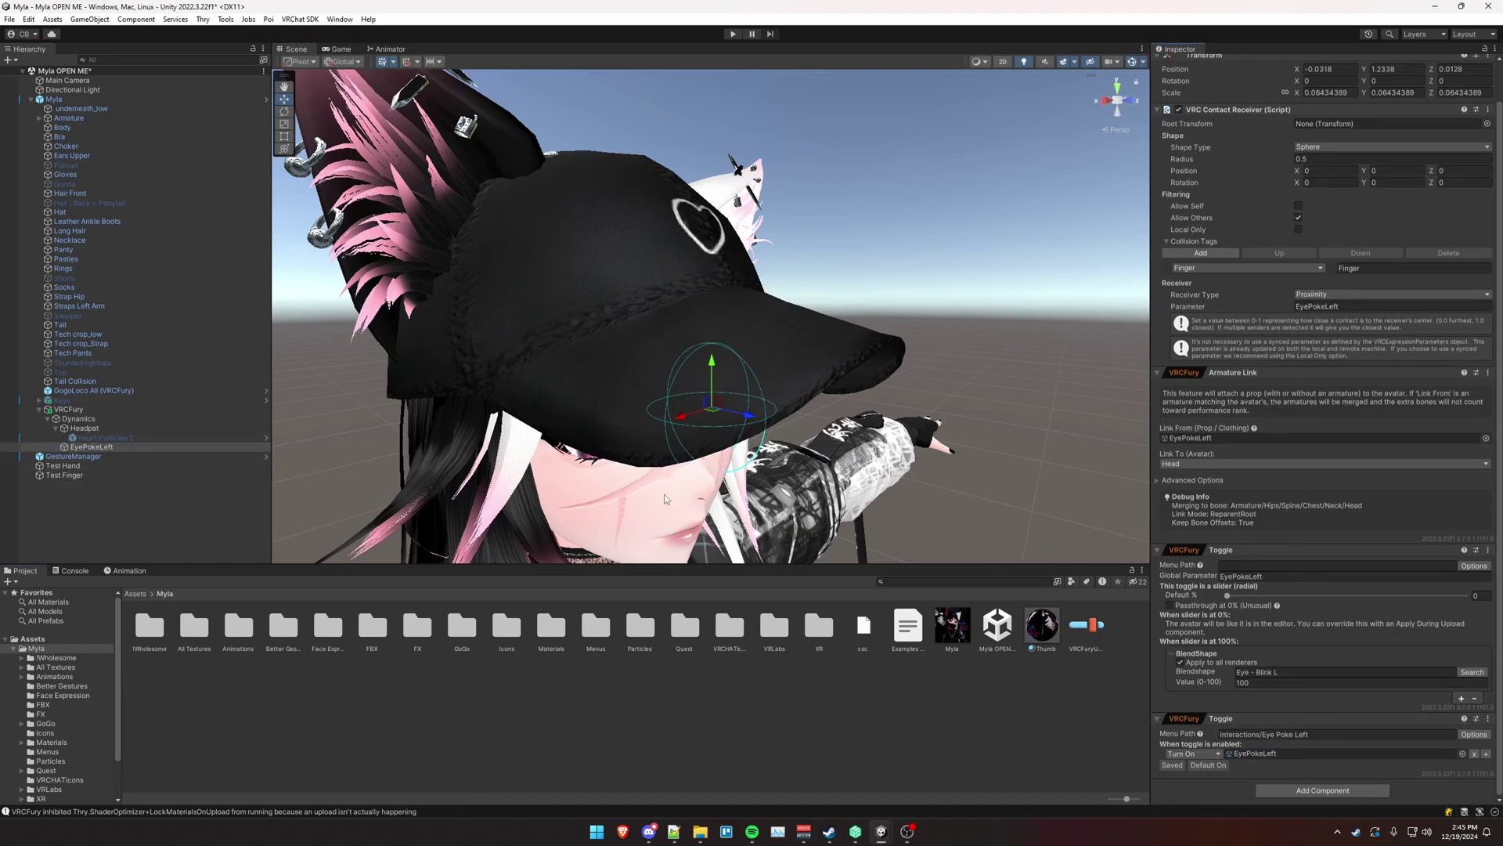
# Step: Enter Play mode and test the headpat contact by moving Test Hand onto the avatar's head and away again
pyautogui.keyDown('alt'); pyautogui.moveTo(664, 499); pyautogui.dragTo(486, 407); pyautogui.keyUp('alt')
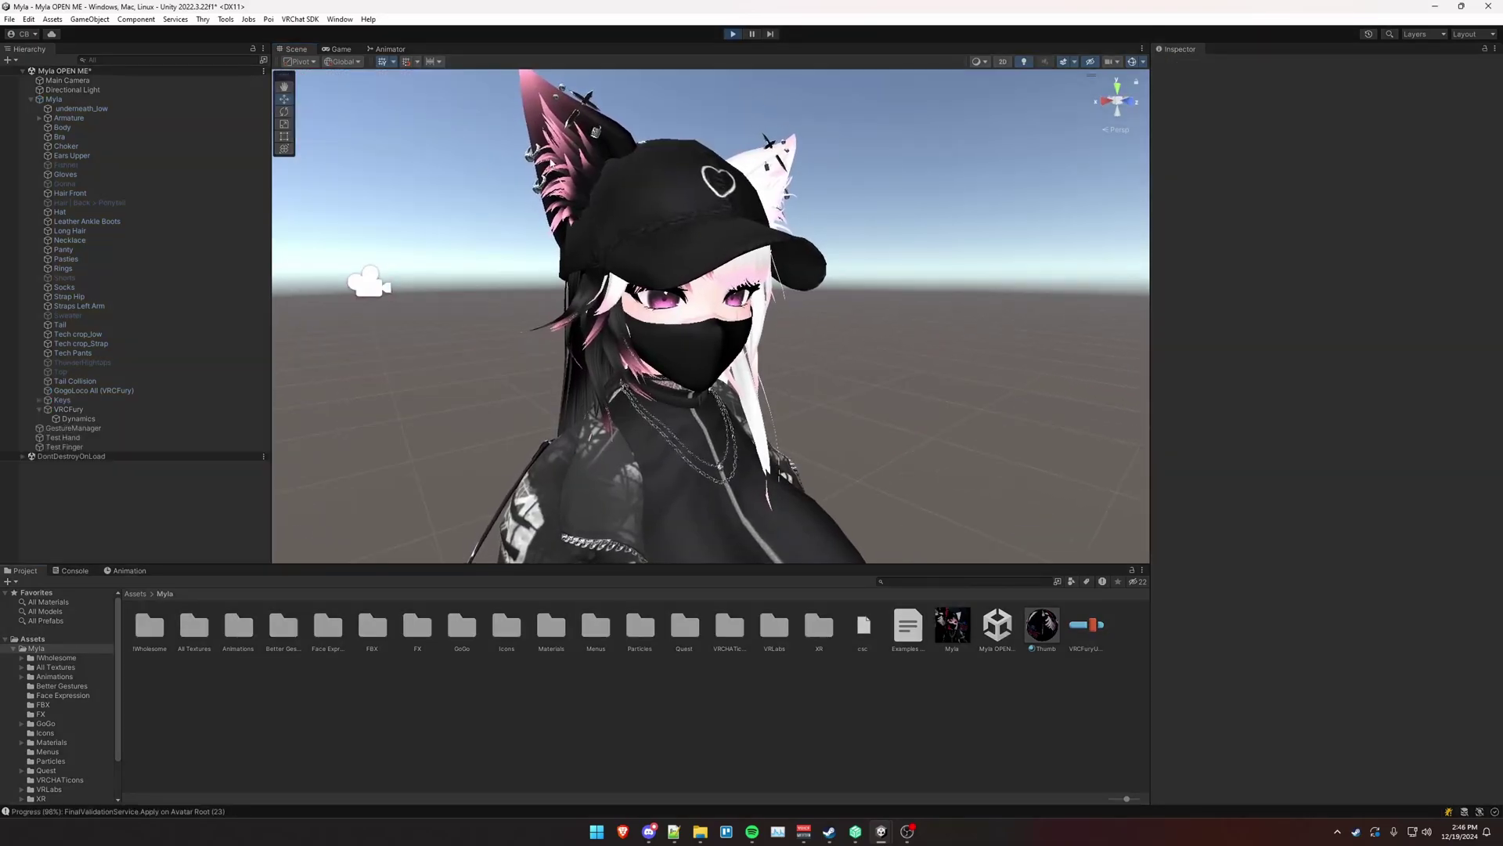
pyautogui.click(111, 428)
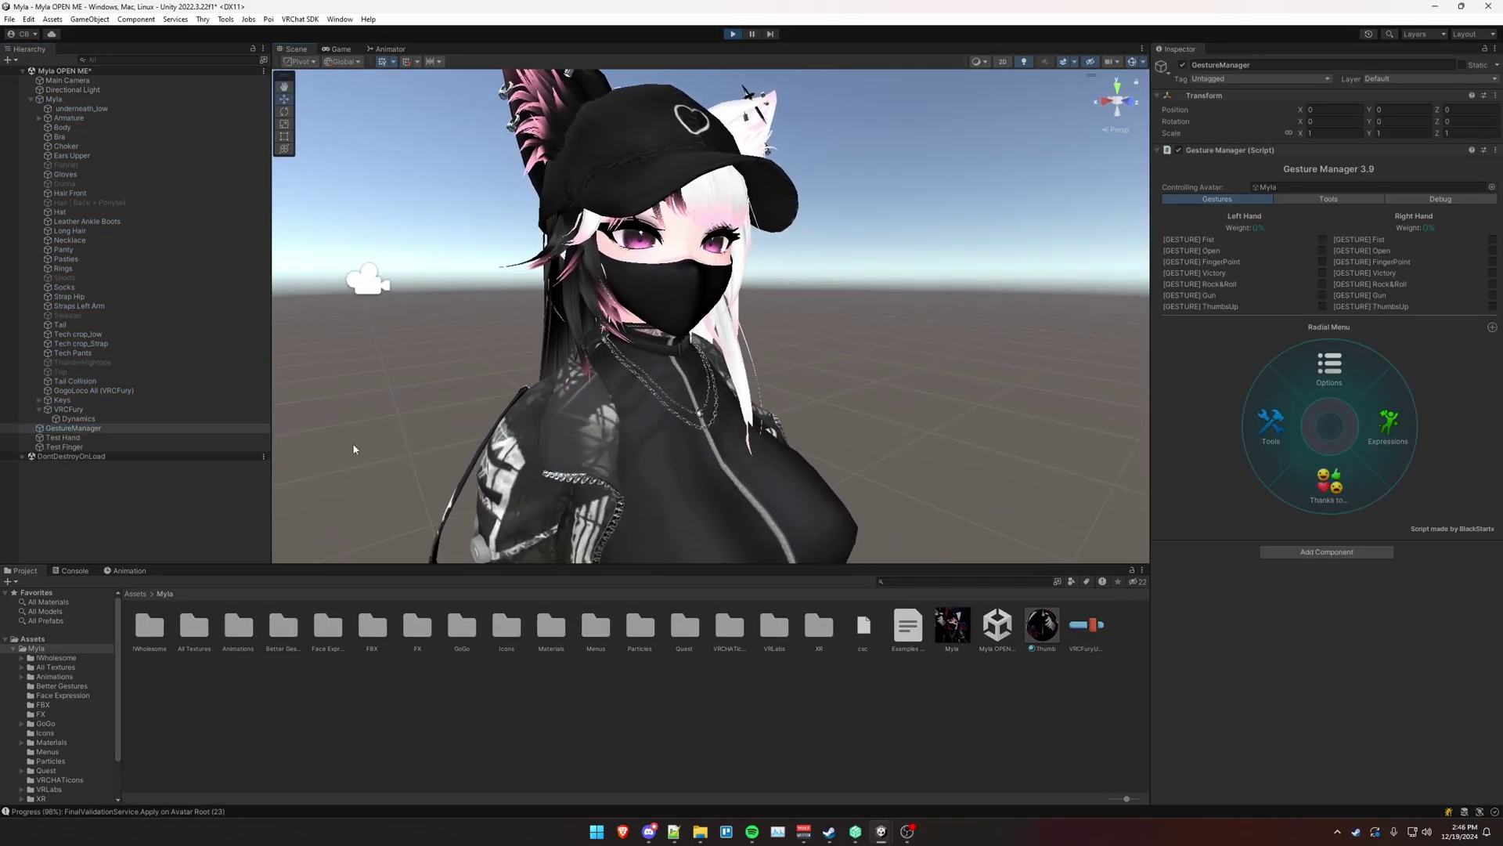
pyautogui.click(66, 438)
pyautogui.moveTo(811, 223); pyautogui.dragTo(758, 368, button='middle')
pyautogui.keyDown('alt'); pyautogui.moveTo(757, 368); pyautogui.dragTo(783, 422); pyautogui.keyUp('alt')
pyautogui.click(65, 447)
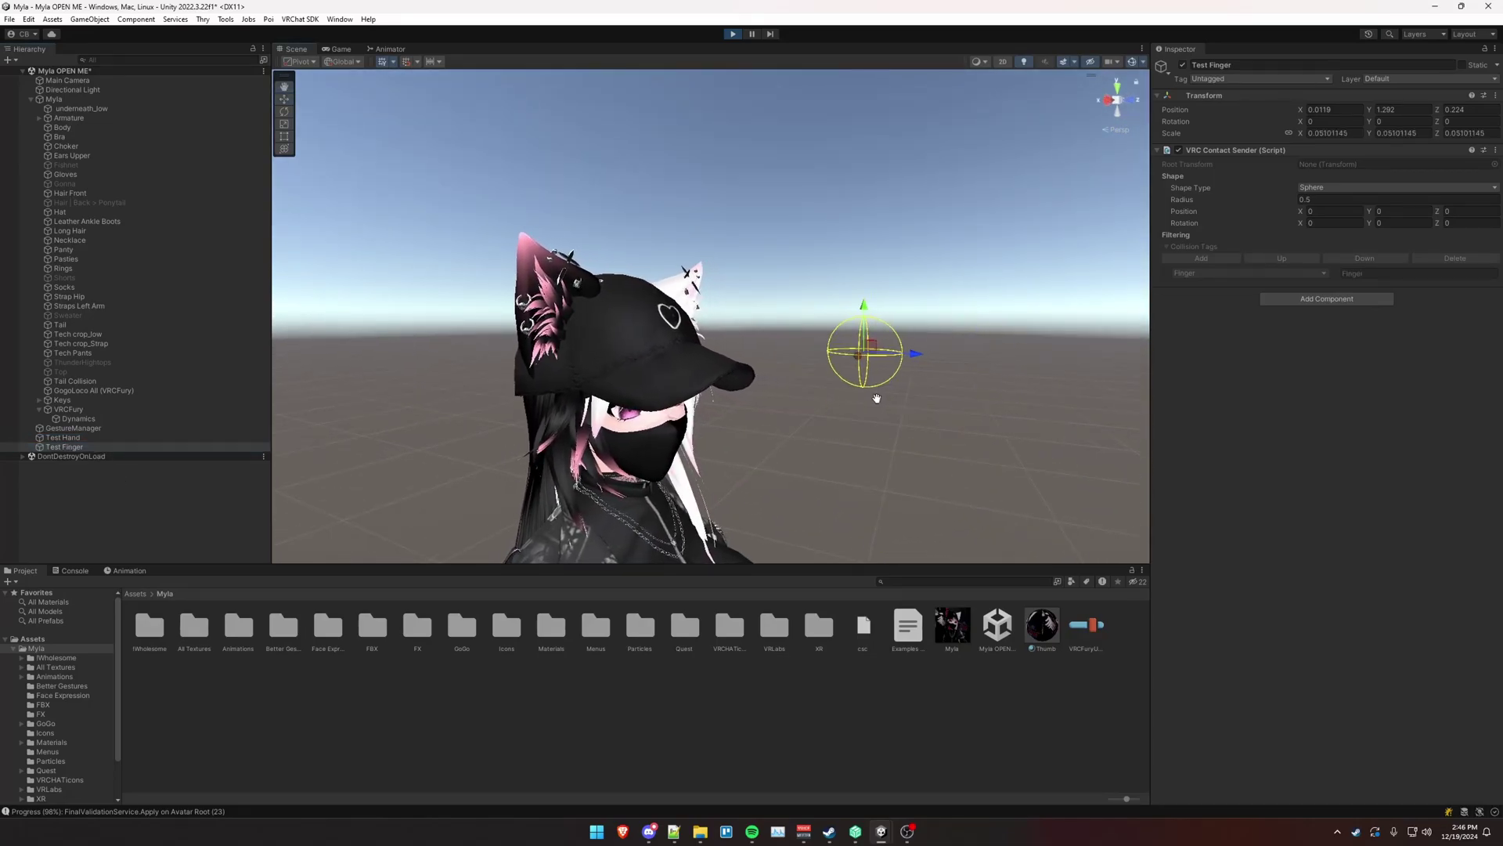
pyautogui.keyDown('alt'); pyautogui.moveTo(877, 398); pyautogui.dragTo(880, 391); pyautogui.keyUp('alt')
pyautogui.click(77, 437)
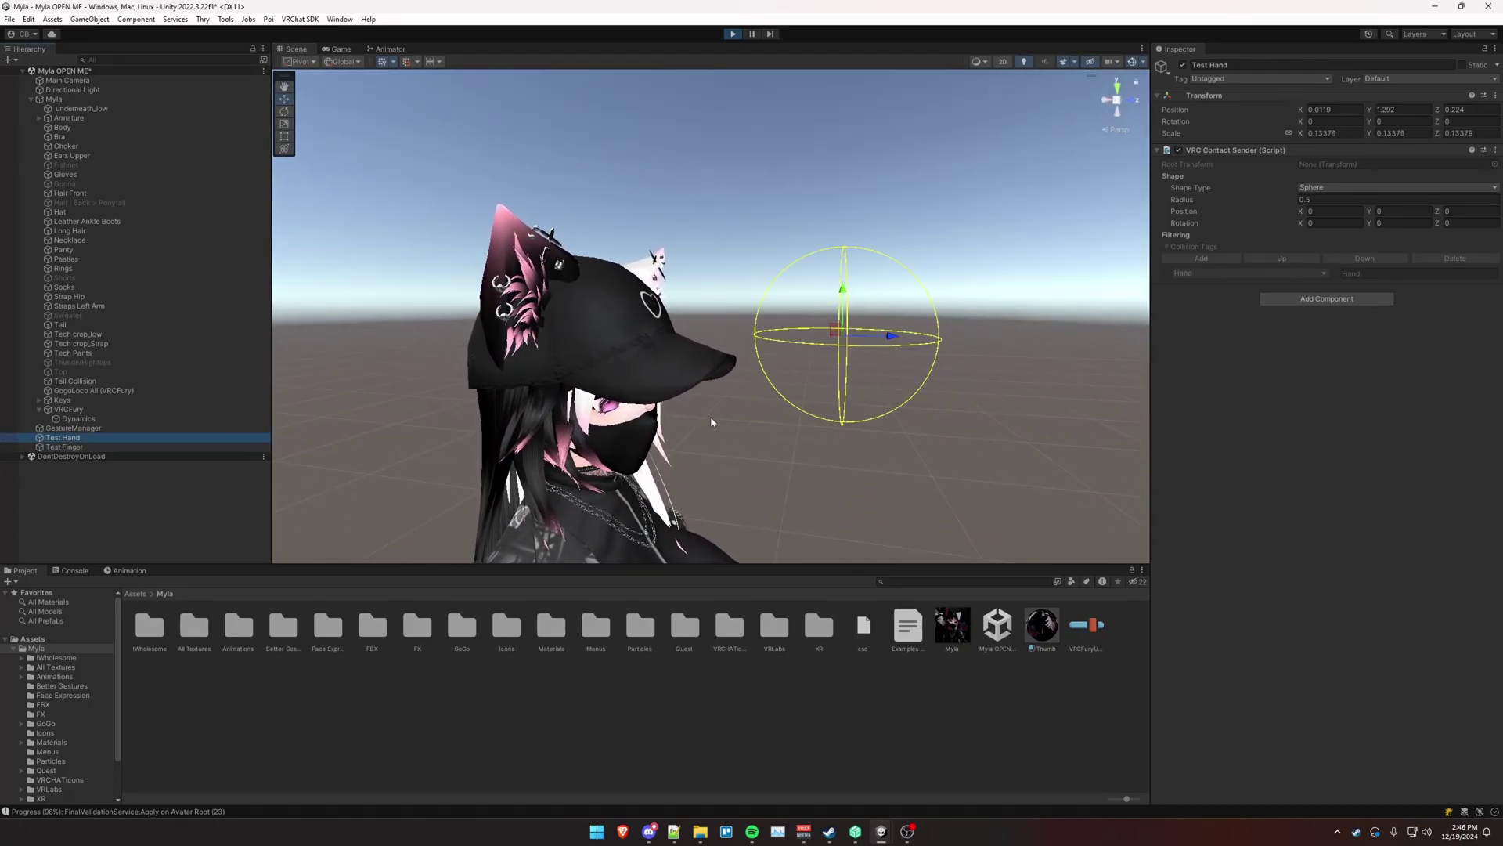
pyautogui.moveTo(834, 336); pyautogui.dragTo(618, 253)
pyautogui.keyDown('alt'); pyautogui.moveTo(715, 306); pyautogui.dragTo(601, 409); pyautogui.keyUp('alt')
pyautogui.moveTo(657, 203); pyautogui.dragTo(901, 259)
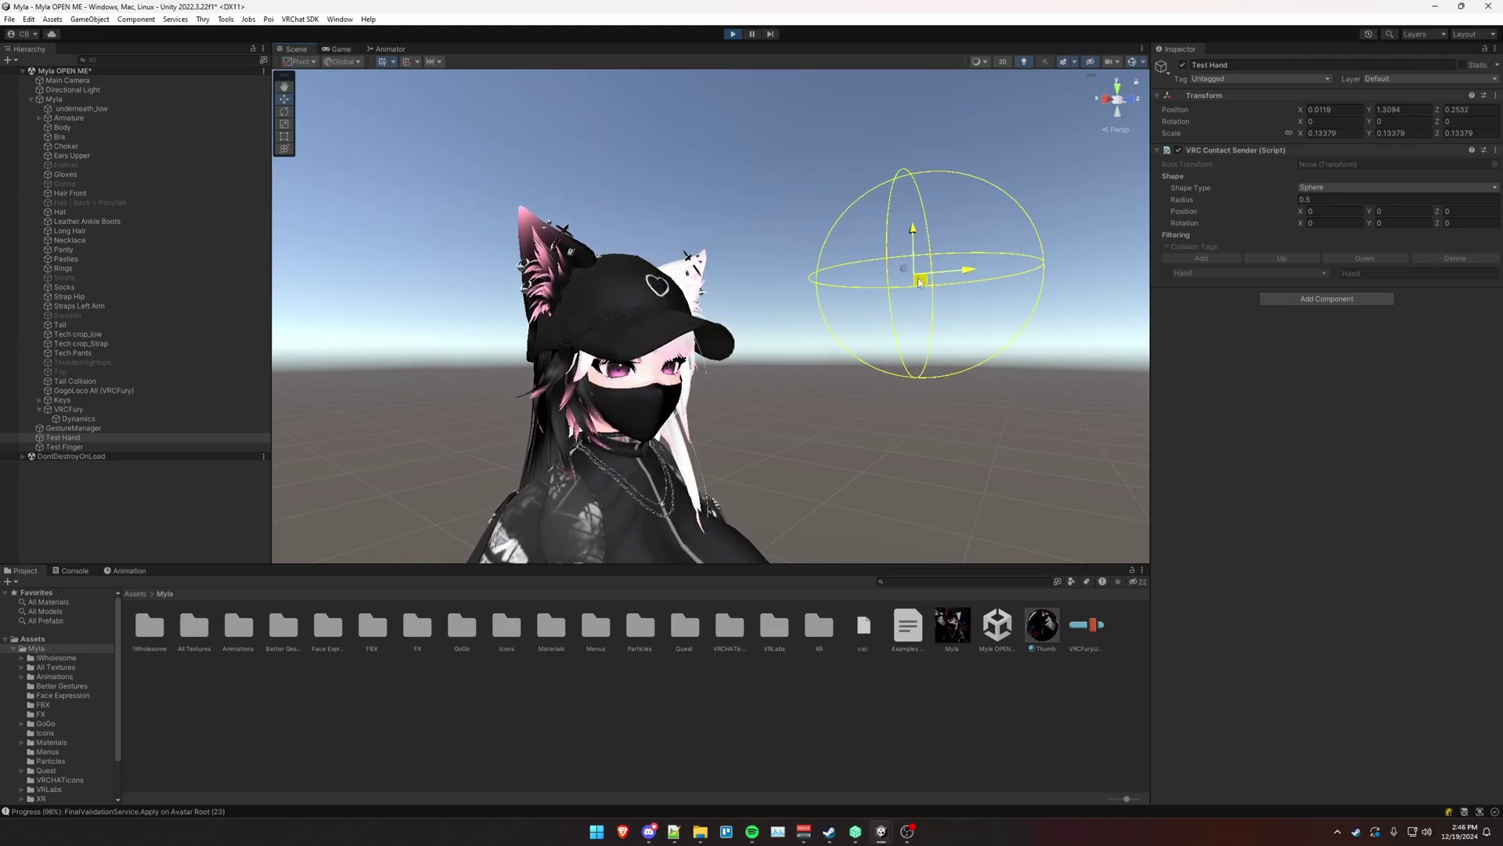
# Step: Test the eye poke contact by aligning Test Finger with the avatar's left eye and moving it in and out
pyautogui.click(64, 446)
pyautogui.keyDown('alt'); pyautogui.moveTo(821, 398); pyautogui.dragTo(727, 413); pyautogui.keyUp('alt')
pyautogui.moveTo(681, 311); pyautogui.dragTo(723, 375)
pyautogui.keyDown('alt'); pyautogui.moveTo(470, 384); pyautogui.dragTo(842, 396); pyautogui.keyUp('alt')
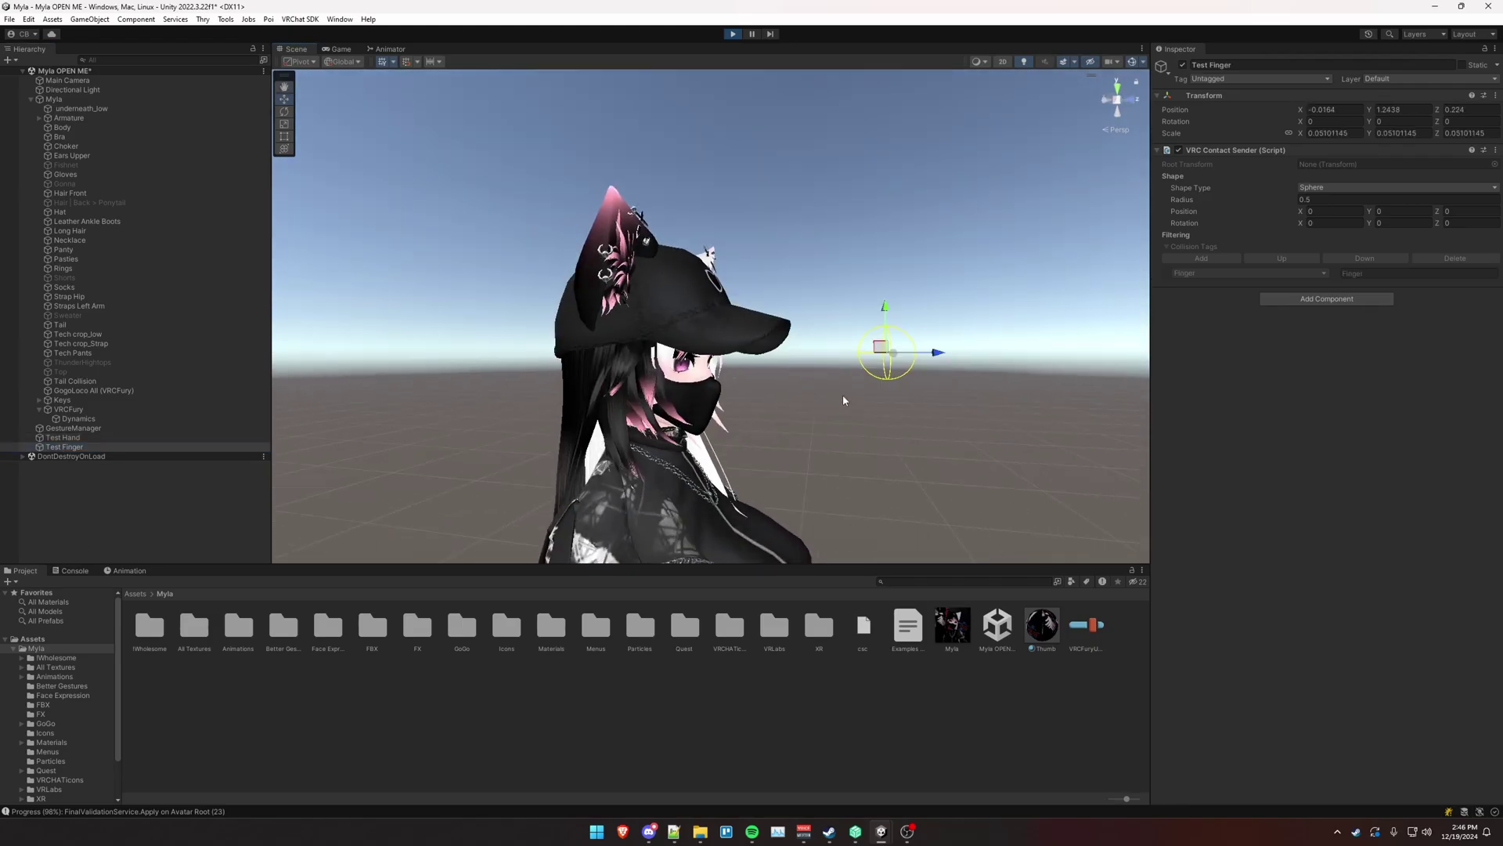
pyautogui.keyDown('alt'); pyautogui.moveTo(842, 396); pyautogui.dragTo(1175, 420, button='right'); pyautogui.keyUp('alt')
pyautogui.keyDown('alt'); pyautogui.moveTo(1120, 415); pyautogui.dragTo(892, 398); pyautogui.keyUp('alt')
pyautogui.keyDown('alt'); pyautogui.moveTo(892, 398); pyautogui.dragTo(1138, 309, button='right'); pyautogui.keyUp('alt')
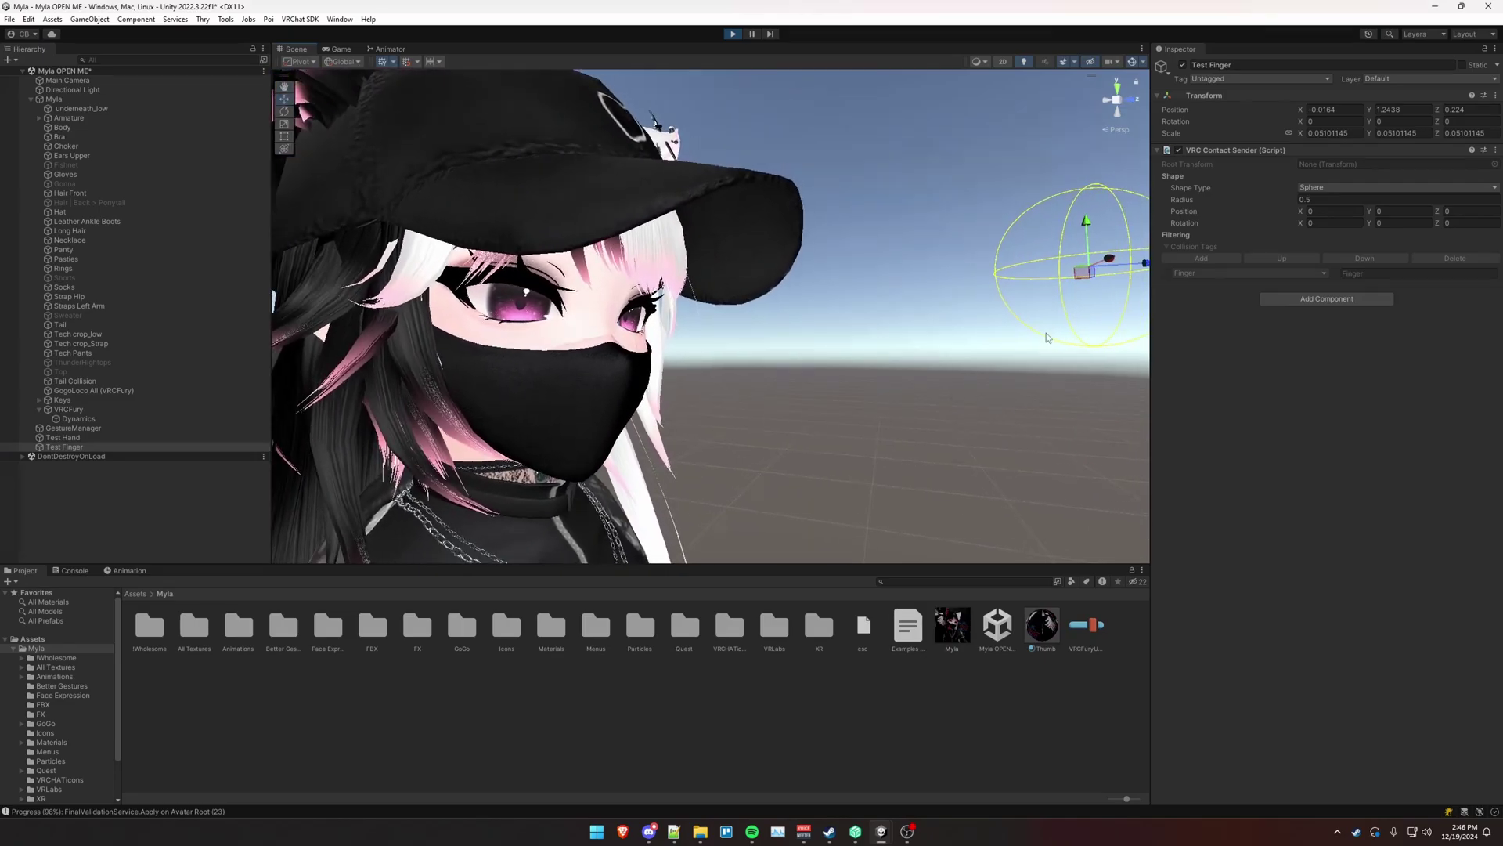
pyautogui.moveTo(1131, 256); pyautogui.dragTo(743, 375)
pyautogui.scroll(-3, 876, 342)
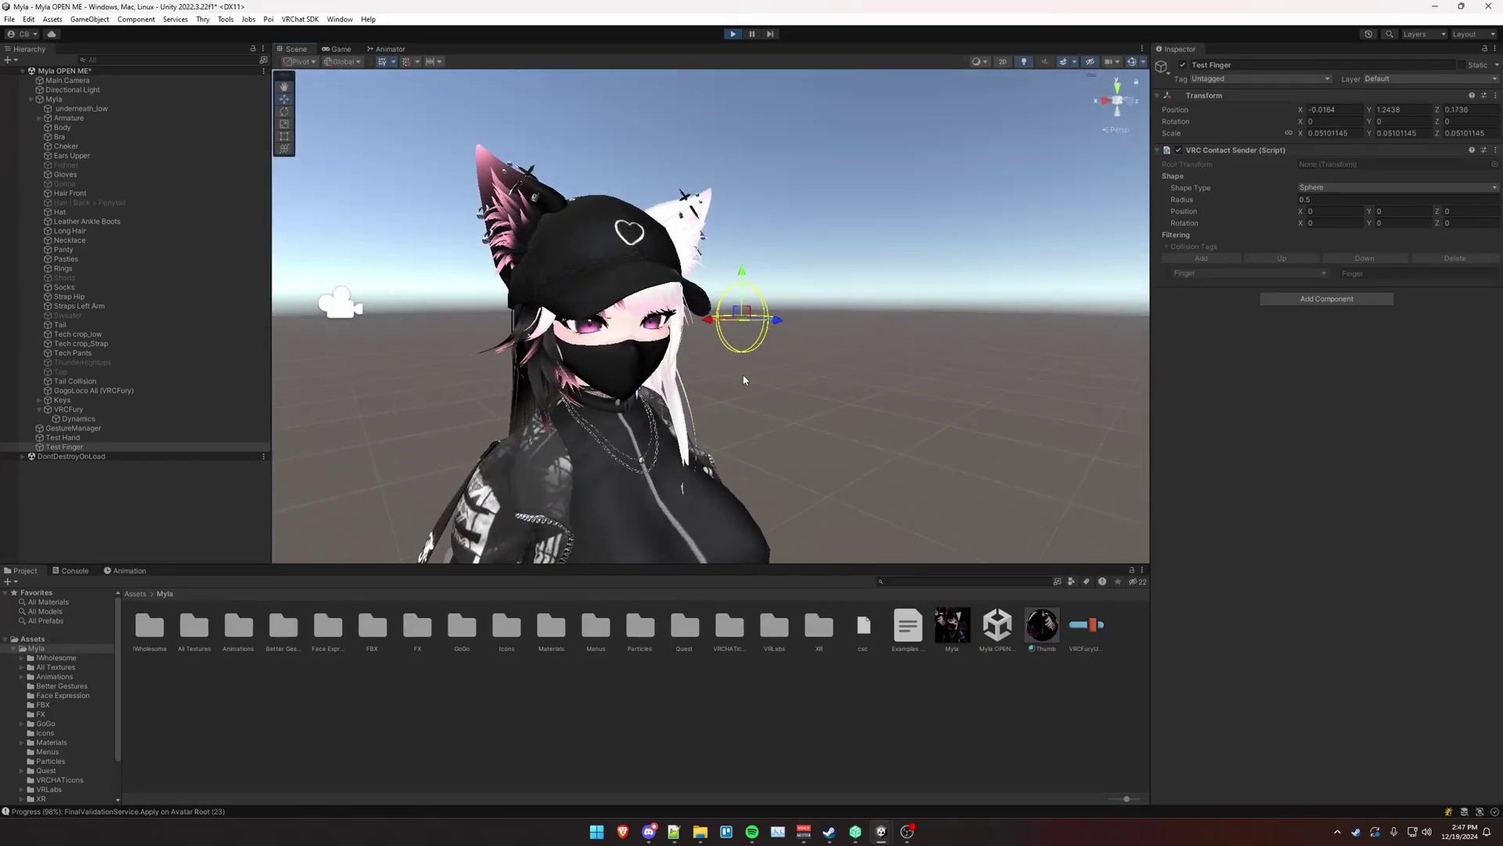
# Step: Test the Interactions menu's Headpat and Eye Poke Left toggles using Test Hand and Test Finger, and leave Play mode
pyautogui.click(63, 428)
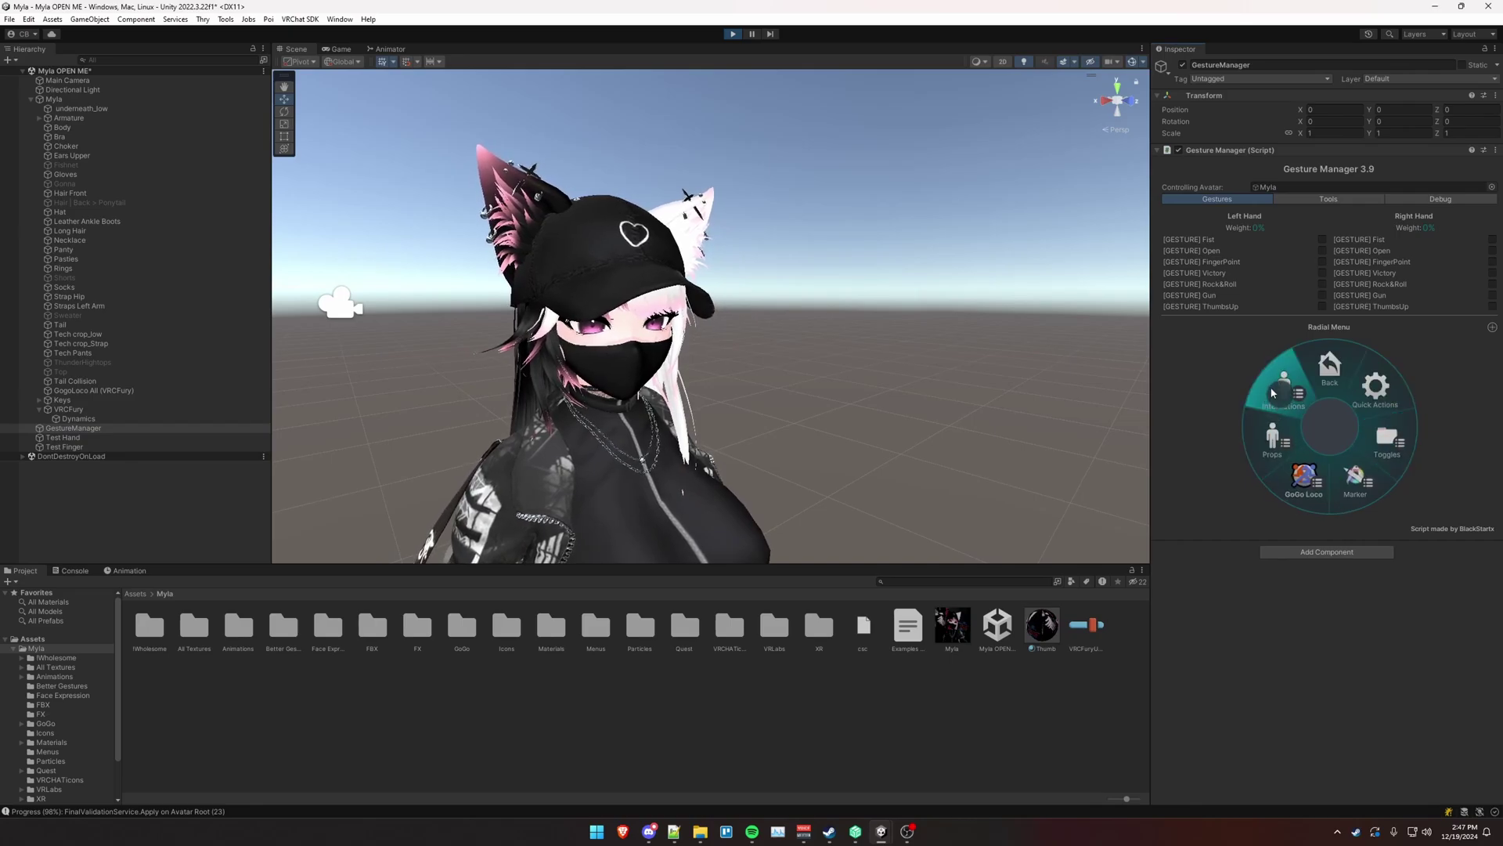
pyautogui.click(1283, 389)
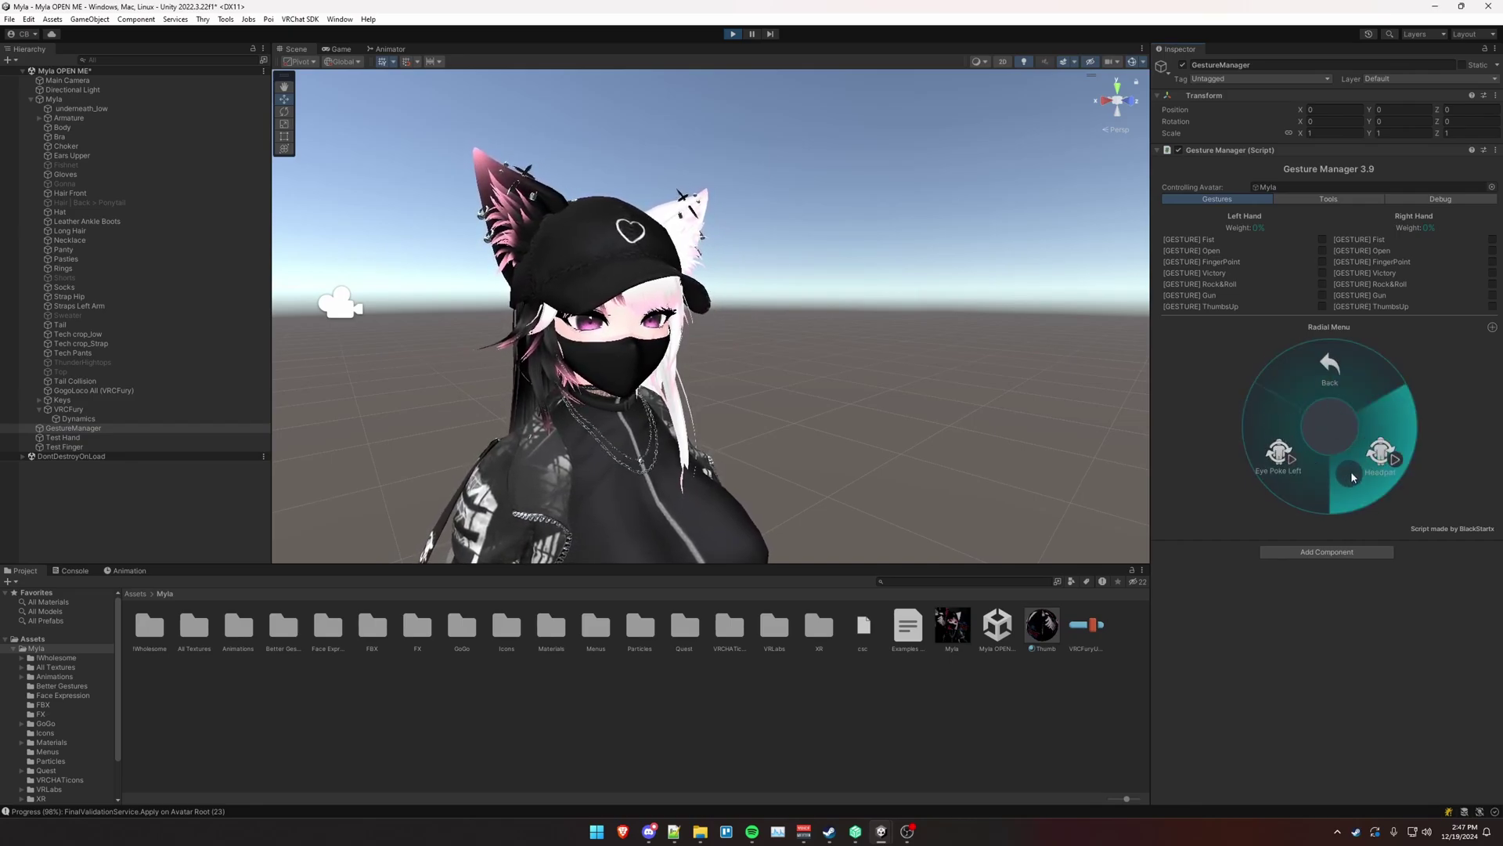
pyautogui.click(57, 438)
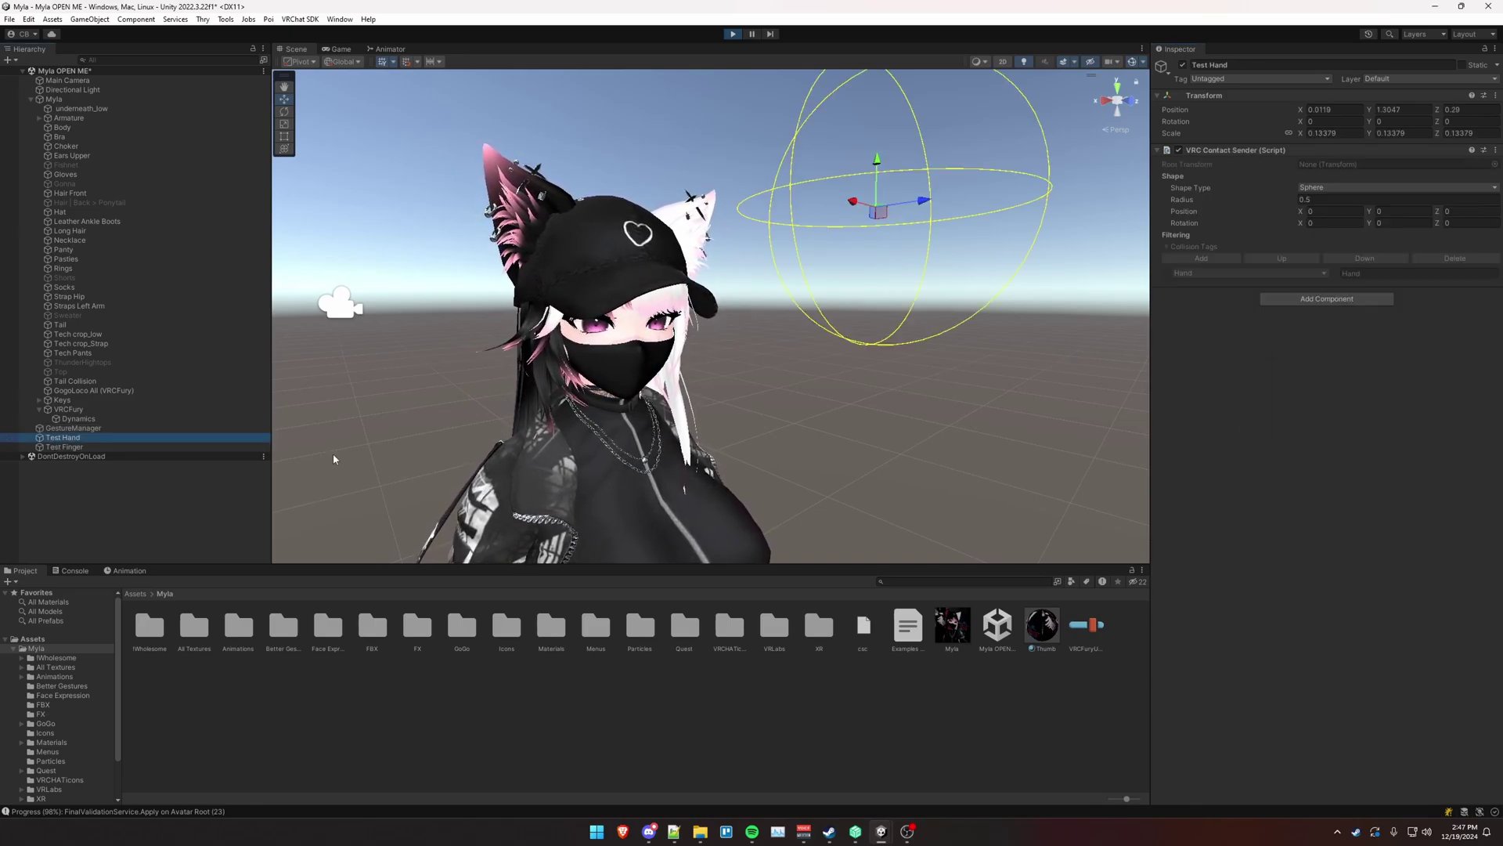
pyautogui.moveTo(878, 209); pyautogui.dragTo(998, 221)
pyautogui.click(71, 448)
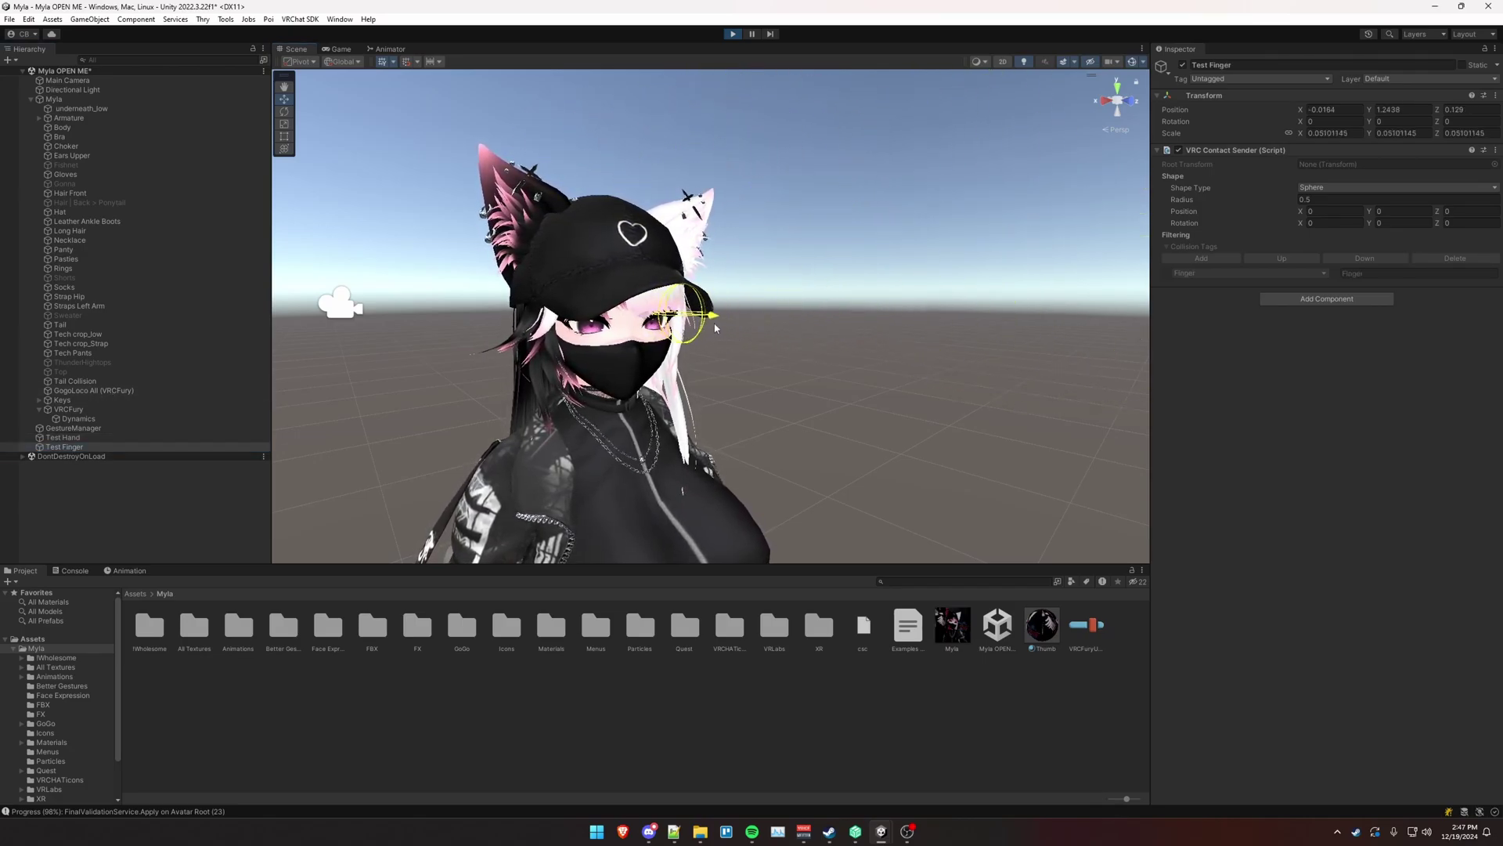
pyautogui.keyDown('alt'); pyautogui.moveTo(861, 361); pyautogui.dragTo(929, 437); pyautogui.keyUp('alt')
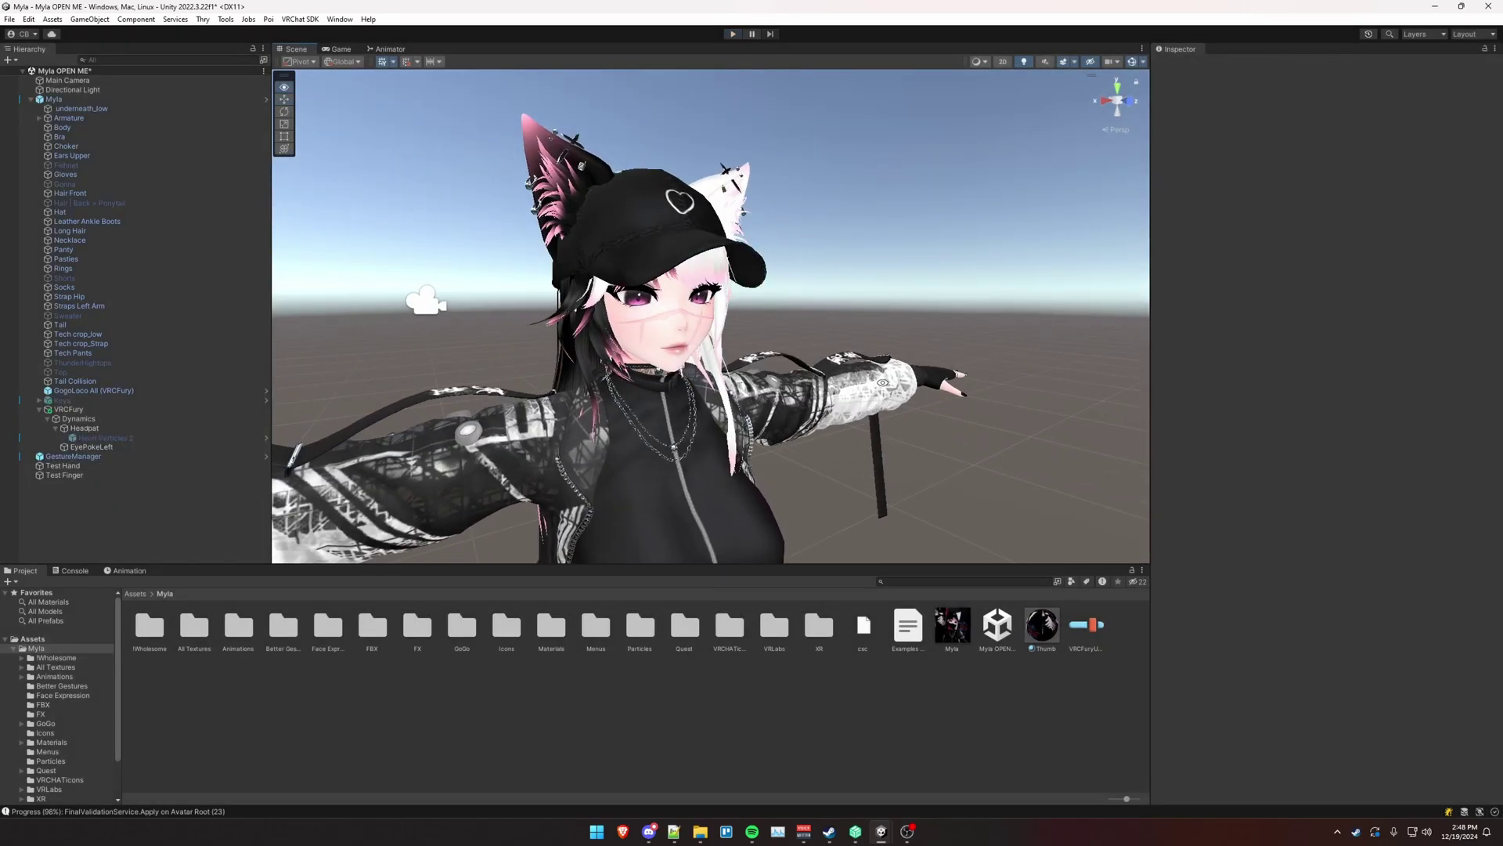
# Step: Review the Full Controller on Dynamics and the contact receiver, Armature Link and Toggle components on Headpat
pyautogui.keyDown('alt'); pyautogui.moveTo(846, 362); pyautogui.dragTo(838, 394); pyautogui.keyUp('alt')
pyautogui.moveTo(838, 393); pyautogui.dragTo(814, 395, button='right')
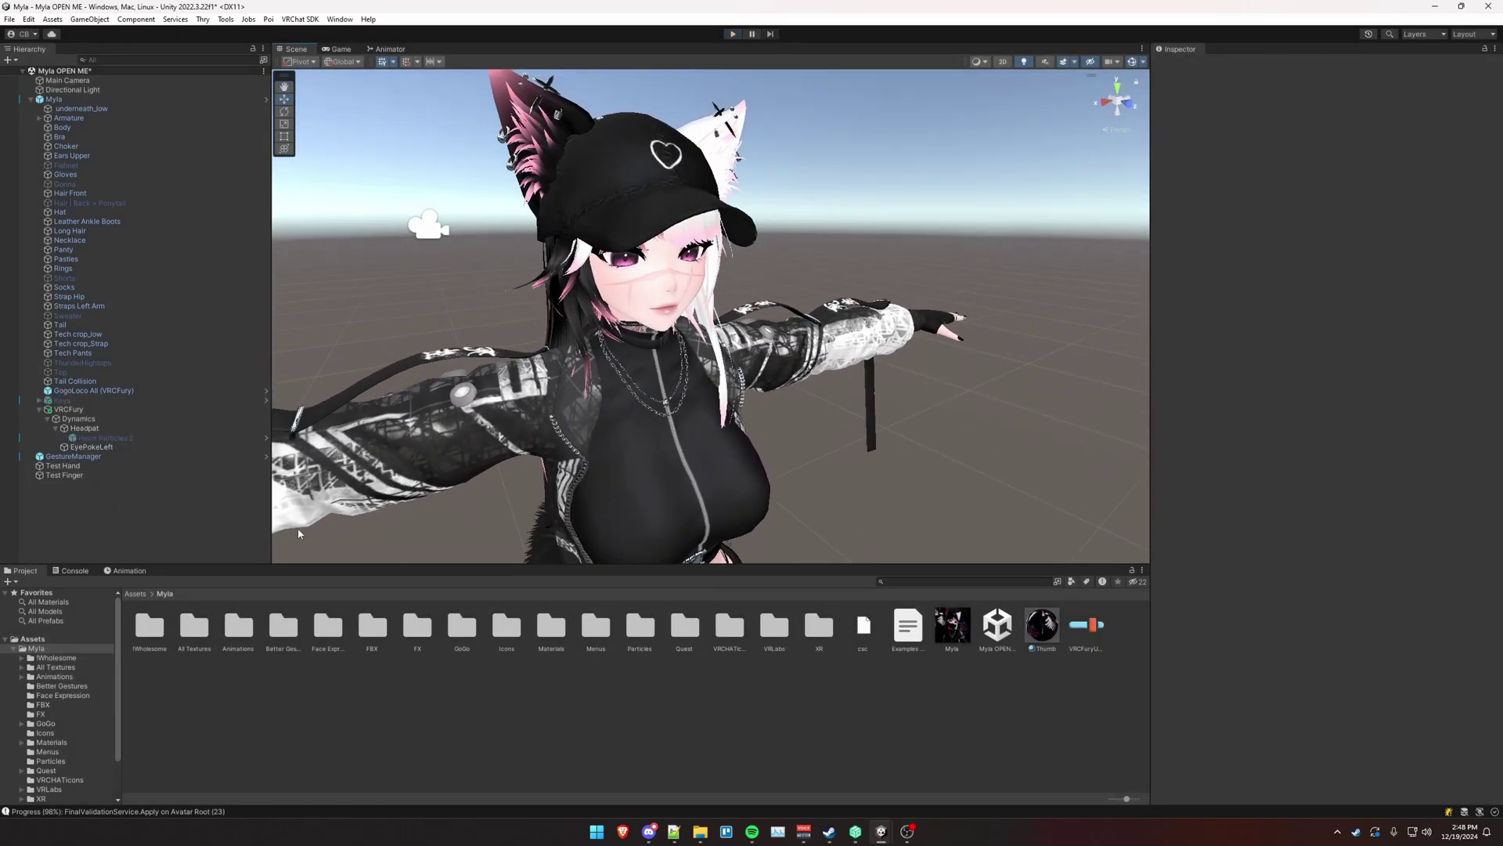
pyautogui.click(68, 411)
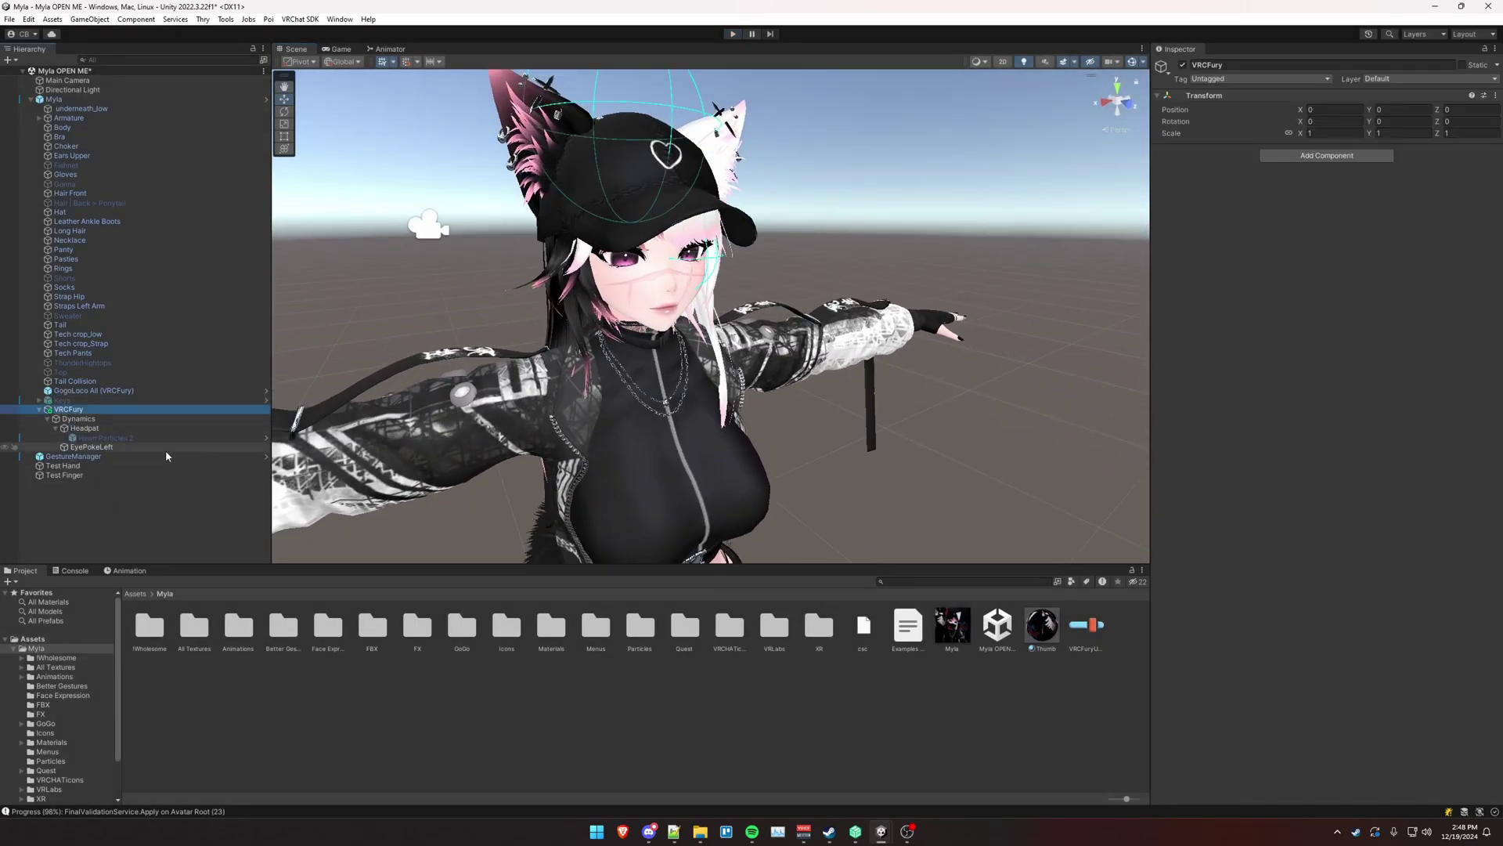
pyautogui.click(78, 419)
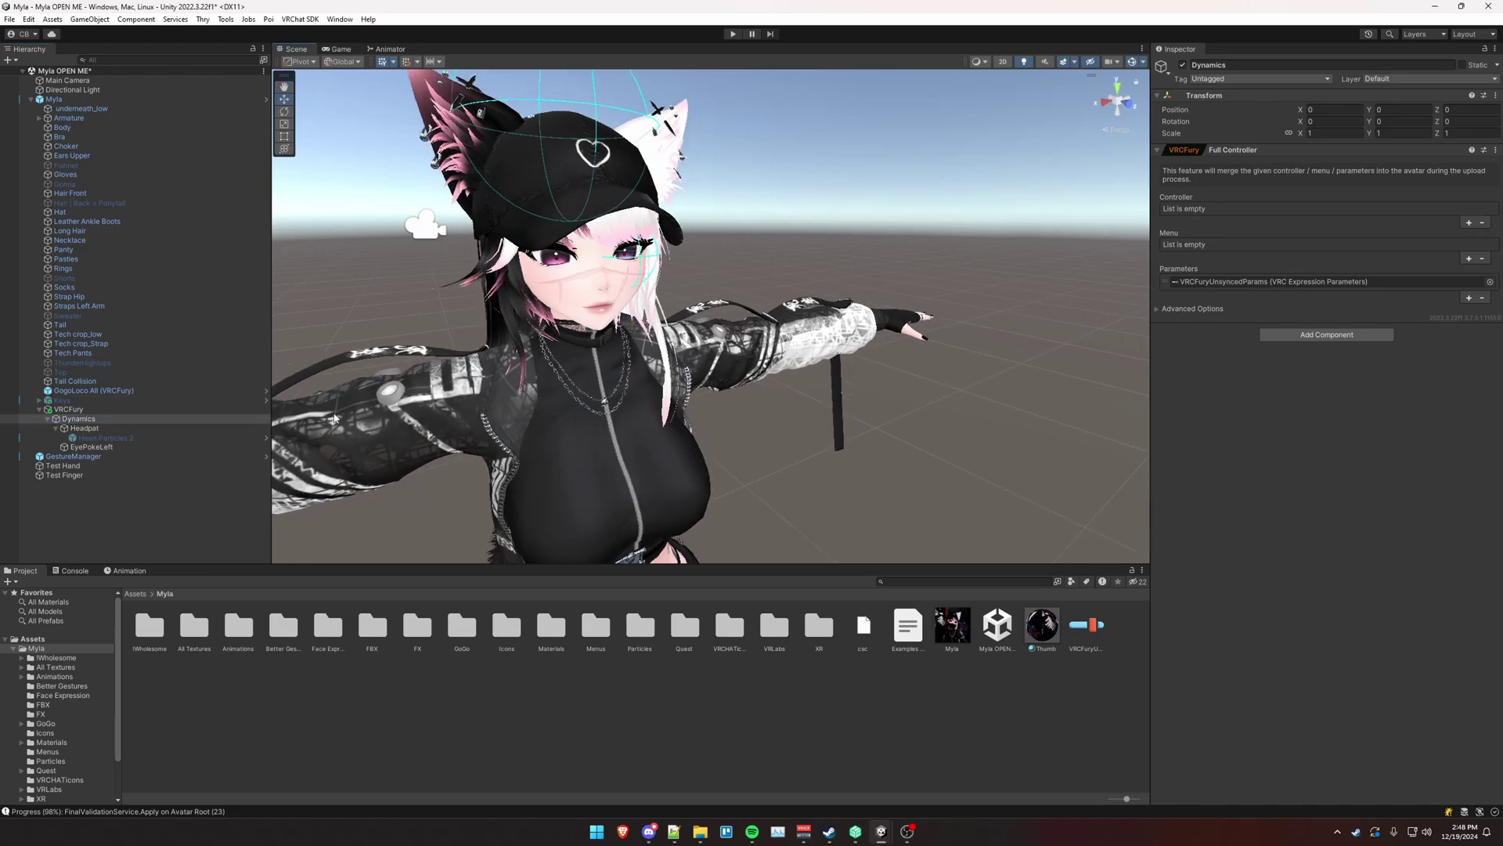
pyautogui.click(85, 428)
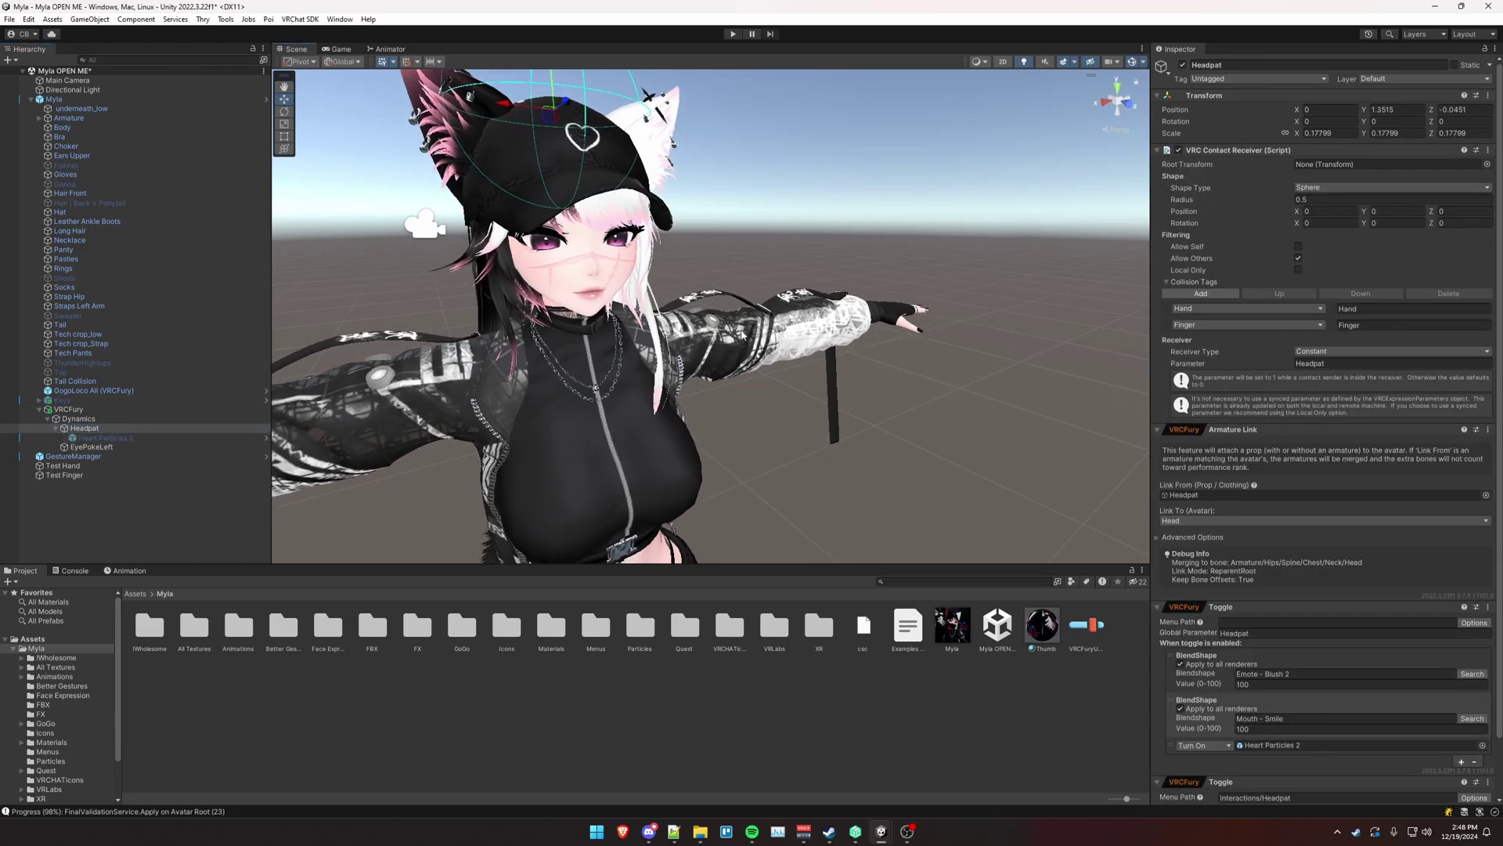
pyautogui.scroll(-2, 1368, 558)
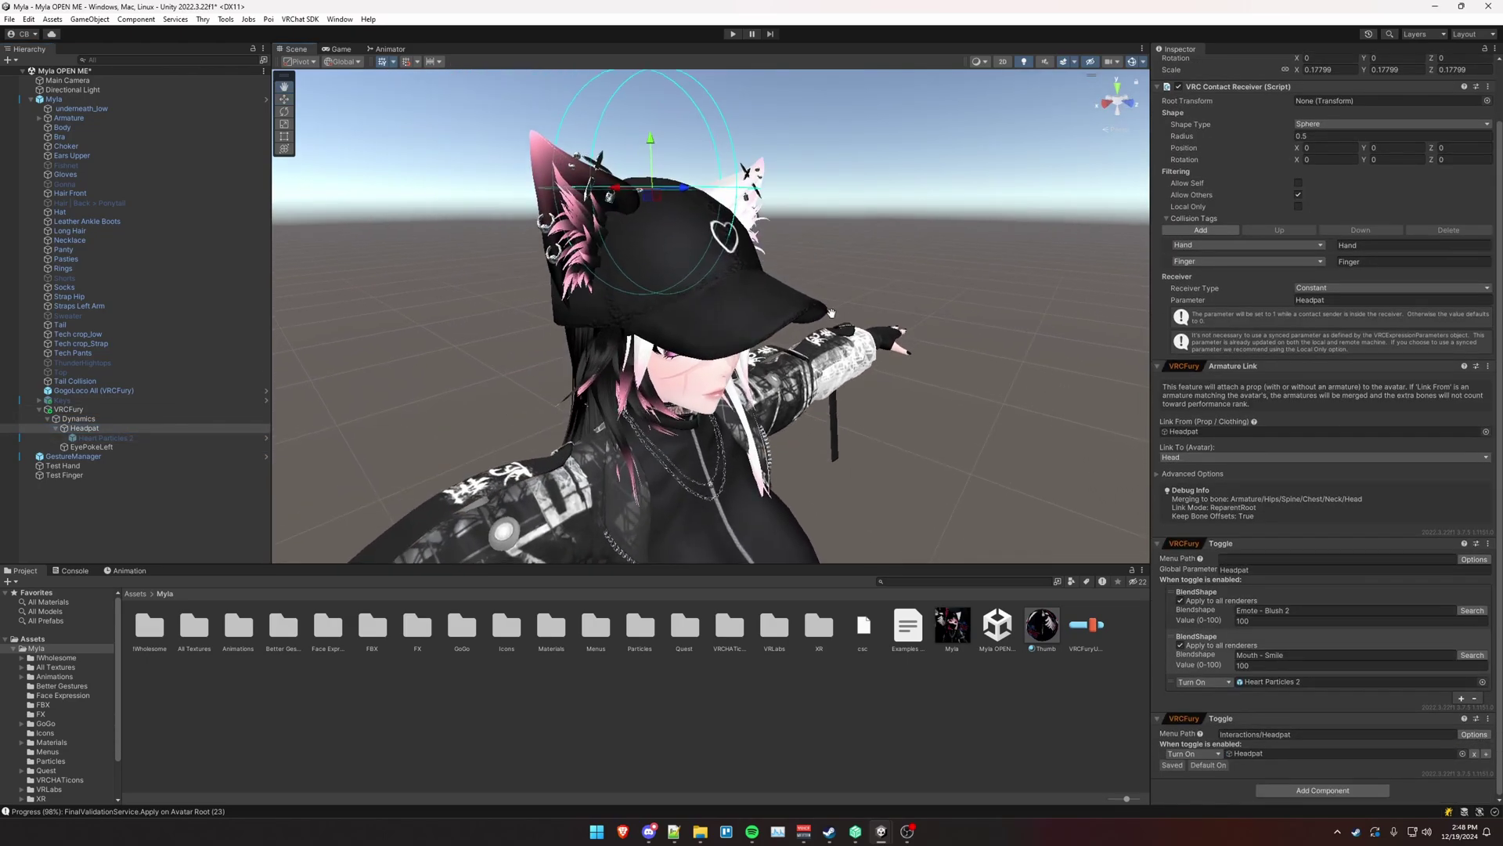